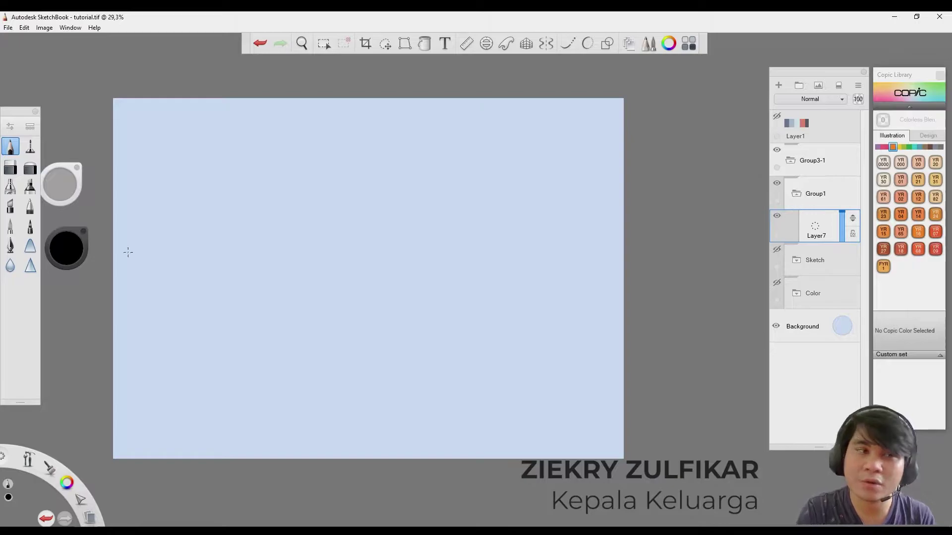
Sketch the shoe sole in pencil, with a flat ground line rising toward the toe and a slanted heel edge
{"action": "key", "text": "space"}
{"action": "mouse_move", "coordinate": [278, 329]}
{"action": "left_mouse_down"}
{"action": "mouse_move", "coordinate": [376, 329]}
{"action": "mouse_move", "coordinate": [314, 305]}
{"action": "mouse_move", "coordinate": [320, 189]}
{"action": "left_mouse_up"}
{"action": "key", "text": "ctrl+z"}
{"action": "mouse_move", "coordinate": [270, 382]}
{"action": "left_mouse_down"}
{"action": "mouse_move", "coordinate": [575, 371]}
{"action": "mouse_move", "coordinate": [605, 391]}
{"action": "left_mouse_up"}
{"action": "left_click_drag", "start_coordinate": [521, 387], "coordinate": [645, 336]}
{"action": "left_click_drag", "start_coordinate": [297, 393], "coordinate": [256, 333]}
{"action": "left_click_drag", "start_coordinate": [644, 319], "coordinate": [648, 328]}
{"action": "left_click_drag", "start_coordinate": [252, 334], "coordinate": [265, 325]}
Sketch the curved back of the shoe upper and the wavy line separating the upper from the sole
{"action": "left_click_drag", "start_coordinate": [289, 228], "coordinate": [271, 339]}
{"action": "mouse_move", "coordinate": [641, 313]}
{"action": "left_mouse_down"}
{"action": "mouse_move", "coordinate": [624, 296]}
{"action": "mouse_move", "coordinate": [469, 348]}
{"action": "mouse_move", "coordinate": [446, 342]}
{"action": "left_mouse_up"}
{"action": "left_click_drag", "start_coordinate": [371, 390], "coordinate": [660, 230]}
{"action": "key", "text": "ctrl+z"}
{"action": "left_click_drag", "start_coordinate": [372, 389], "coordinate": [684, 223]}
{"action": "key", "text": "Home"}
Complete the shoe outline with the sloping instep line, rounded toe and short collar line at the ankle opening
{"action": "mouse_move", "coordinate": [504, 332]}
{"action": "left_mouse_down"}
{"action": "mouse_move", "coordinate": [486, 343]}
{"action": "mouse_move", "coordinate": [496, 347]}
{"action": "left_mouse_up"}
{"action": "left_click_drag", "start_coordinate": [644, 243], "coordinate": [595, 342]}
{"action": "key", "text": "ctrl+z"}
{"action": "left_click_drag", "start_coordinate": [644, 246], "coordinate": [567, 354]}
{"action": "left_click_drag", "start_coordinate": [615, 279], "coordinate": [360, 402]}
{"action": "left_click_drag", "start_coordinate": [276, 317], "coordinate": [350, 267]}
{"action": "key", "text": "Home"}
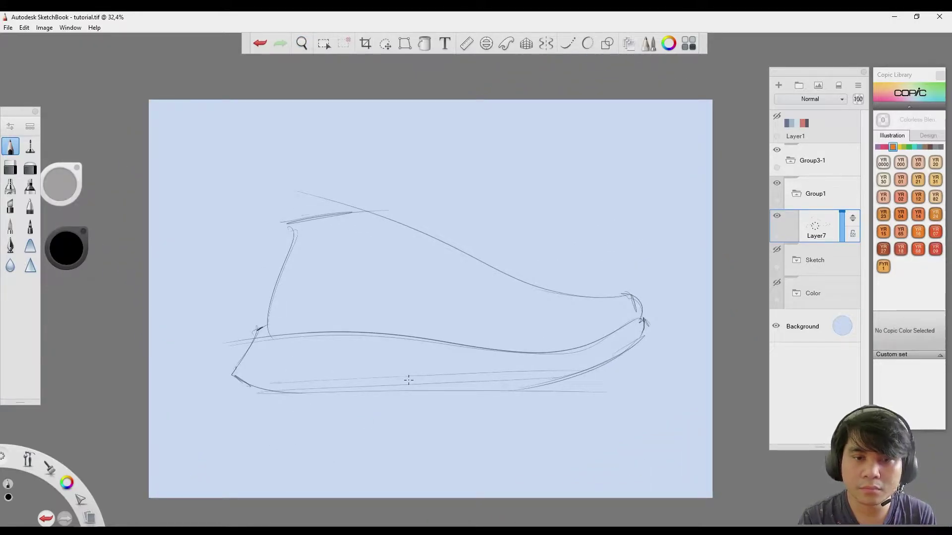
{"action": "scroll", "coordinate": [421, 381], "scroll_direction": "up", "scroll_amount": 1}
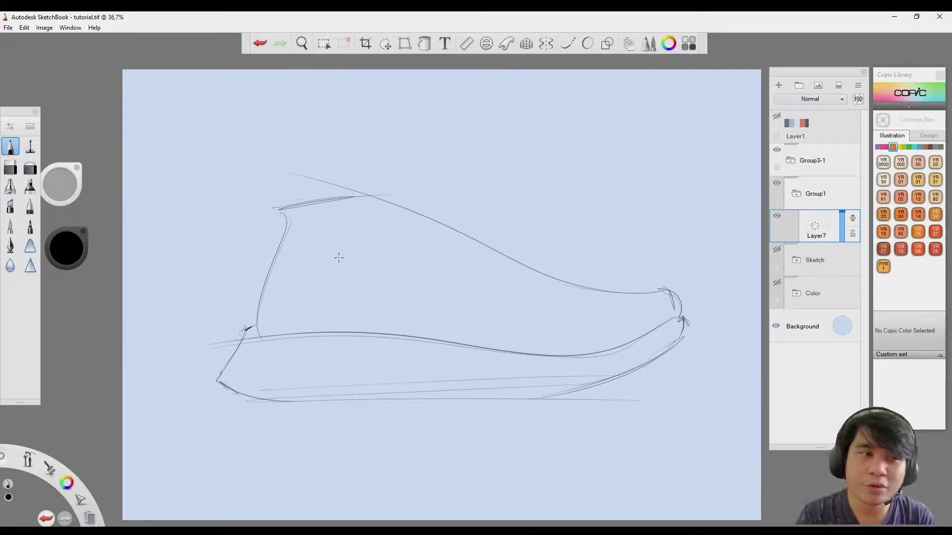
{"action": "left_click_drag", "start_coordinate": [394, 240], "coordinate": [461, 274]}
{"action": "left_click_drag", "start_coordinate": [398, 365], "coordinate": [455, 378]}
{"action": "key", "text": "ctrl+z"}
{"action": "key", "text": "ctrl+z"}
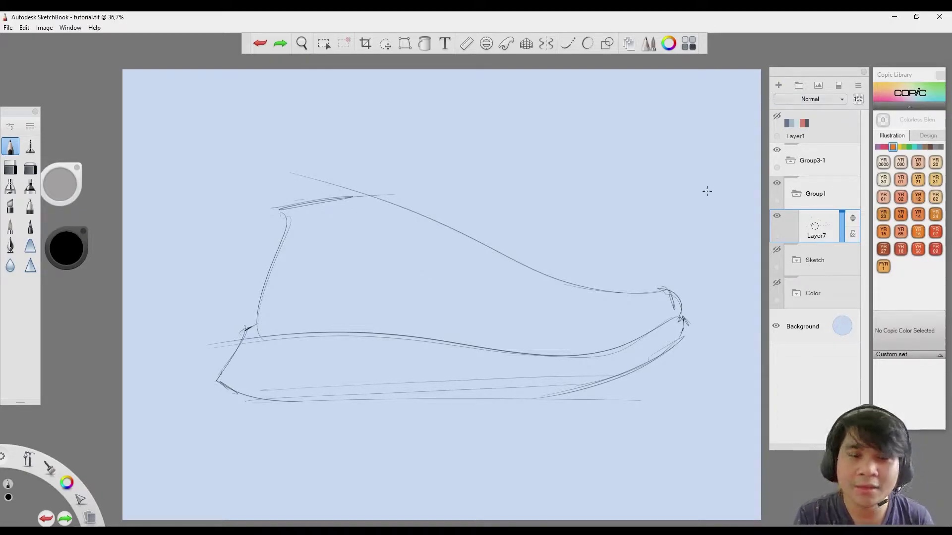
Add a new layer above the shoe outline sketch
{"action": "left_click", "coordinate": [778, 85]}
{"action": "key", "text": "space"}
{"action": "left_click_drag", "start_coordinate": [642, 243], "coordinate": [613, 240]}
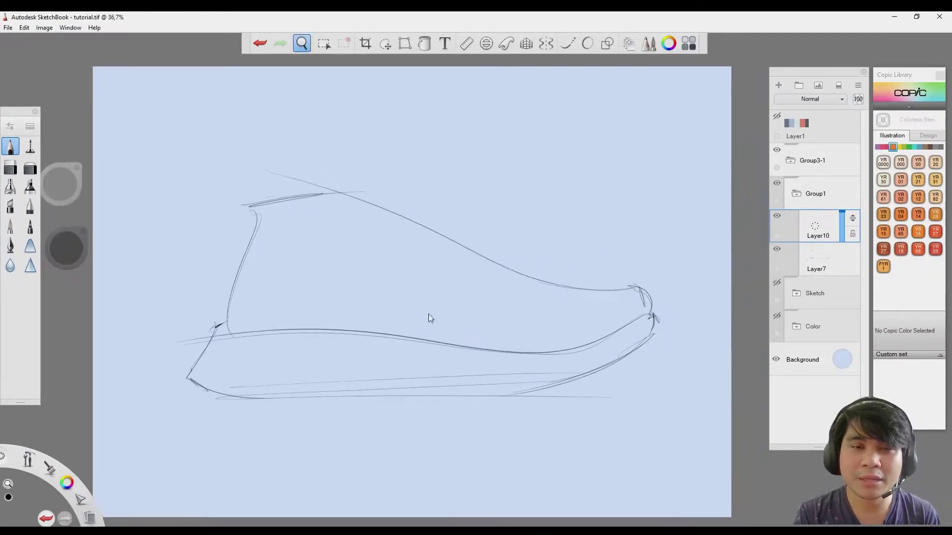
Try a straight arrow pointing diagonally down toward the shoe from above the toe, and undo it
{"action": "mouse_move", "coordinate": [649, 100]}
{"action": "left_mouse_down"}
{"action": "mouse_move", "coordinate": [580, 166]}
{"action": "mouse_move", "coordinate": [610, 182]}
{"action": "left_mouse_up"}
{"action": "key", "text": "space"}
{"action": "left_click_drag", "start_coordinate": [357, 347], "coordinate": [389, 343]}
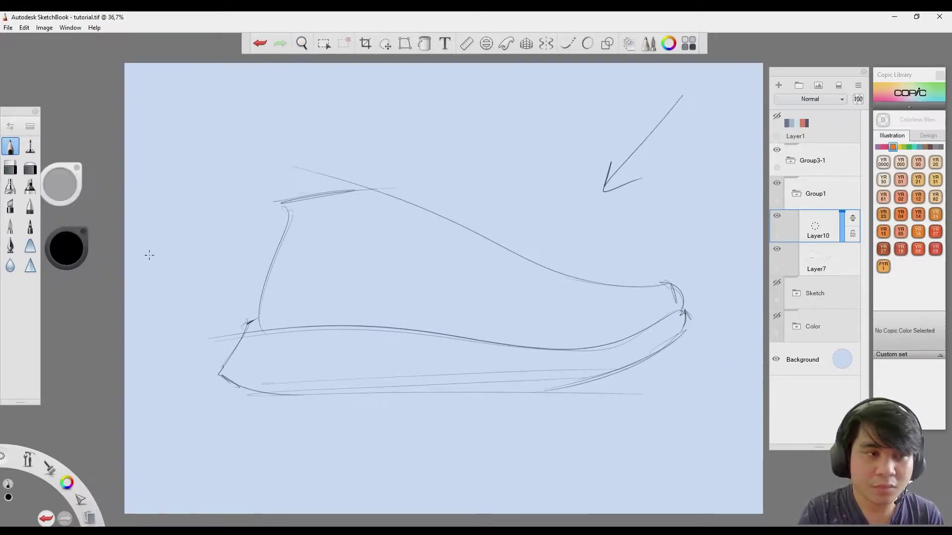
{"action": "key", "text": "ctrl+z"}
{"action": "left_click", "coordinate": [10, 186]}
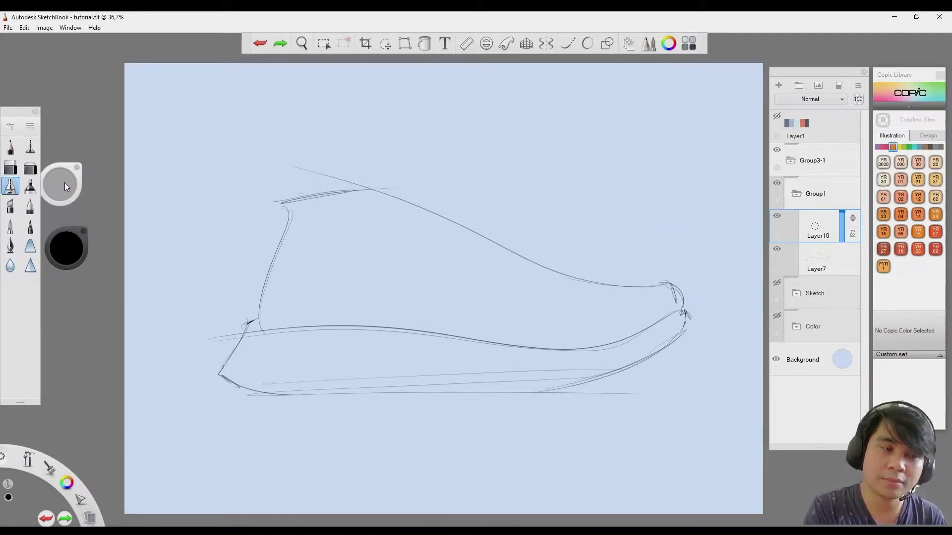
{"action": "key", "text": "space"}
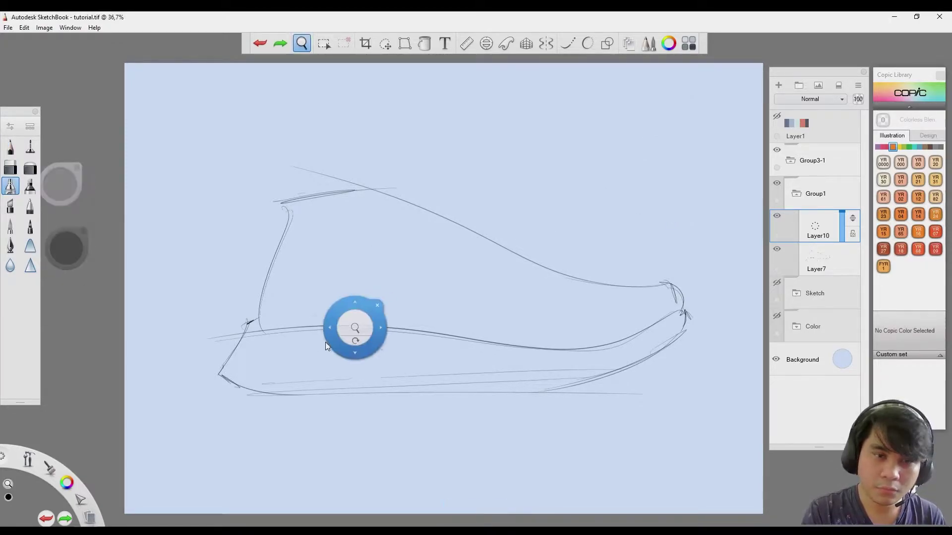
{"action": "left_click_drag", "start_coordinate": [362, 323], "coordinate": [337, 333]}
Try pencil guide lines inside the heel and along the upper with a circle at the heel, and undo them
{"action": "left_click", "coordinate": [11, 147]}
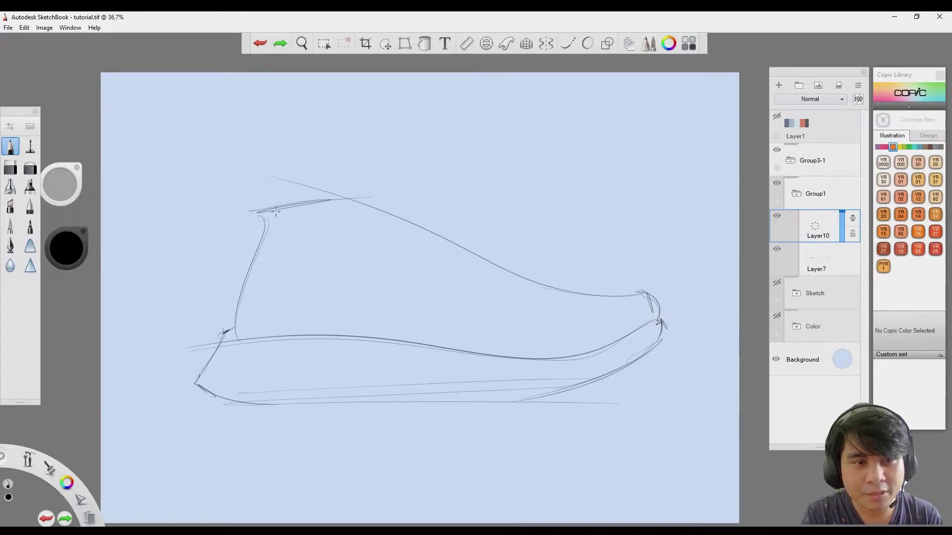
{"action": "left_click_drag", "start_coordinate": [282, 210], "coordinate": [269, 292]}
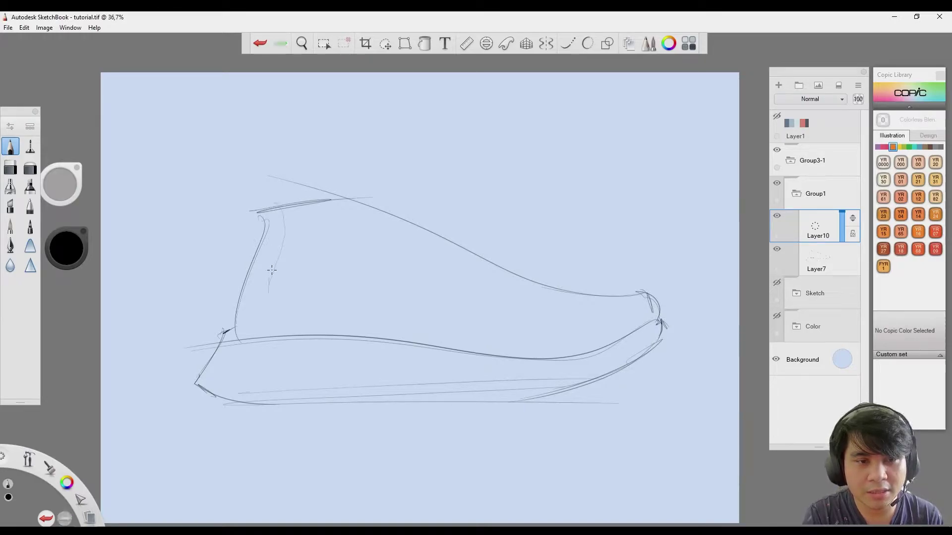
{"action": "left_click_drag", "start_coordinate": [322, 309], "coordinate": [547, 331]}
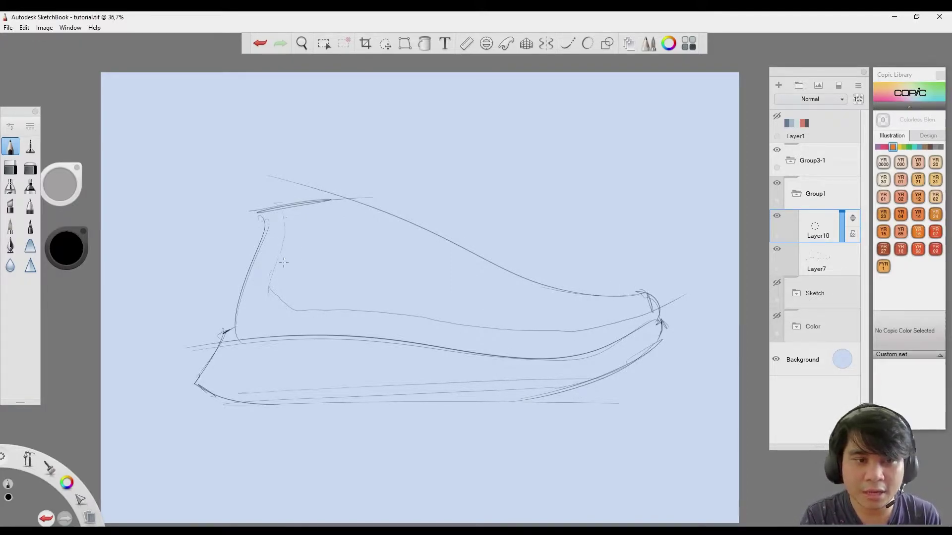
{"action": "left_click_drag", "start_coordinate": [284, 259], "coordinate": [245, 271]}
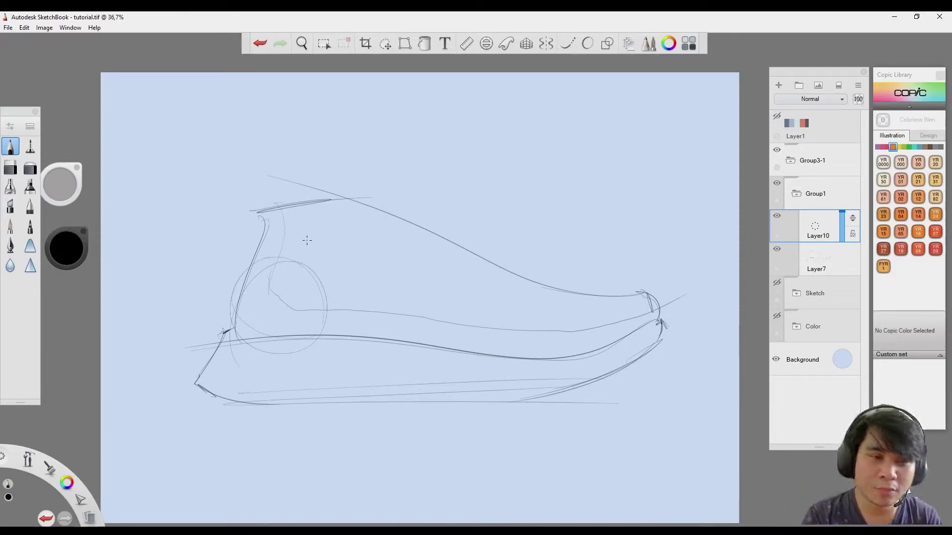
{"action": "key", "text": "ctrl+z"}
{"action": "key", "text": "ctrl+z"}
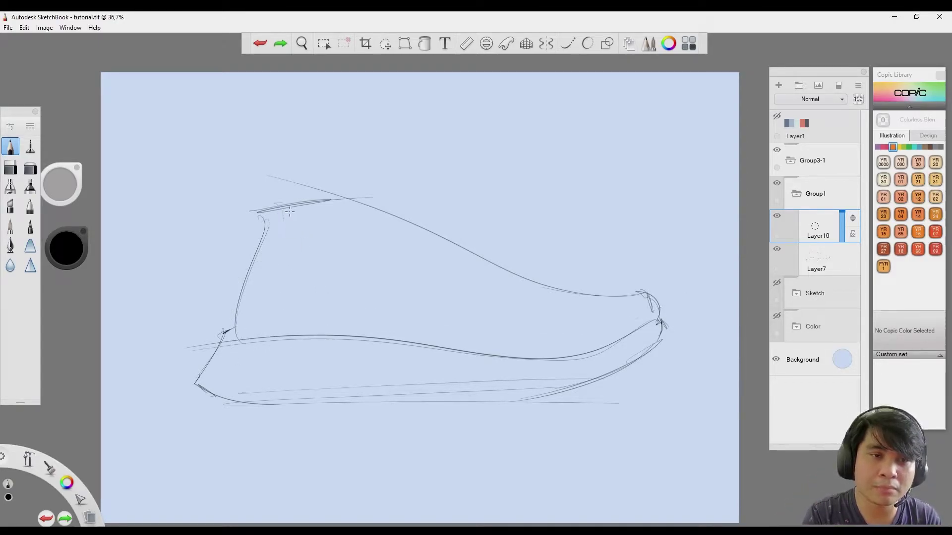
Try a curved pencil line from the collar down to the sole near the heel, and undo it
{"action": "left_click_drag", "start_coordinate": [282, 319], "coordinate": [285, 326]}
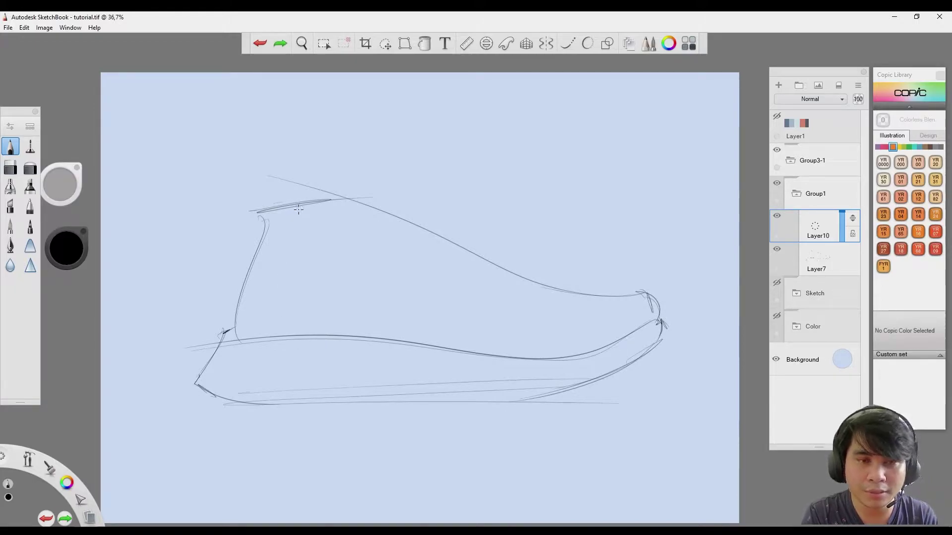
{"action": "left_click_drag", "start_coordinate": [299, 207], "coordinate": [273, 353]}
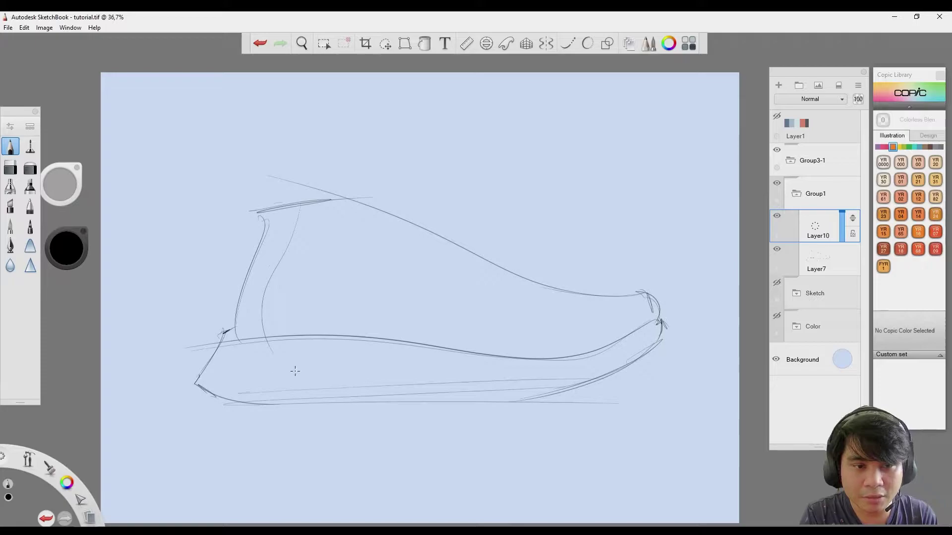
{"action": "key", "text": "ctrl+z"}
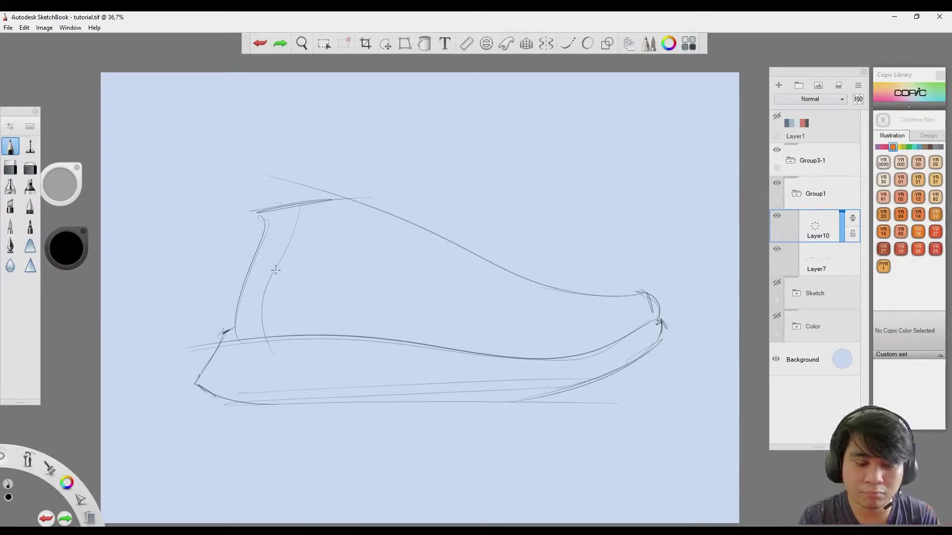
{"action": "key", "text": "ctrl+z"}
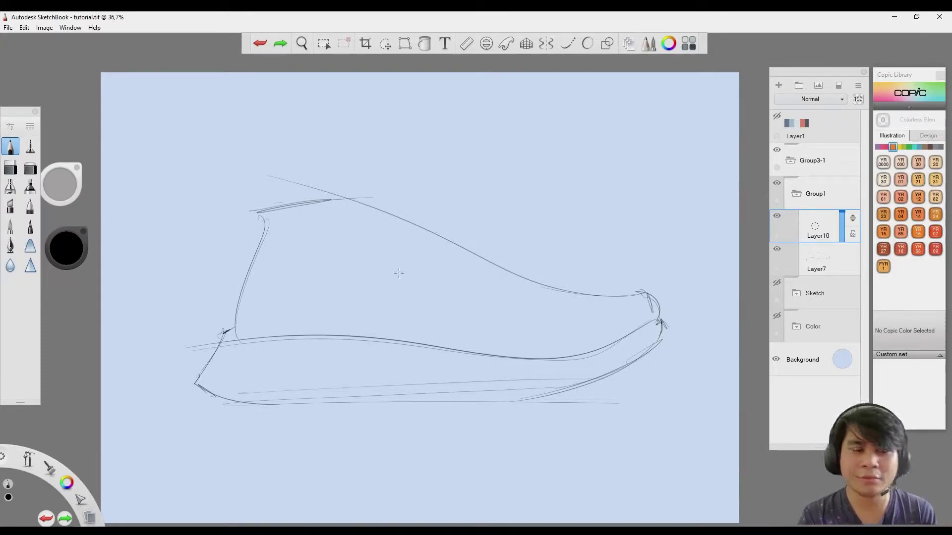
Switch to the airbrush and adjust its size to a large soft brush for shading
{"action": "left_click", "coordinate": [10, 186]}
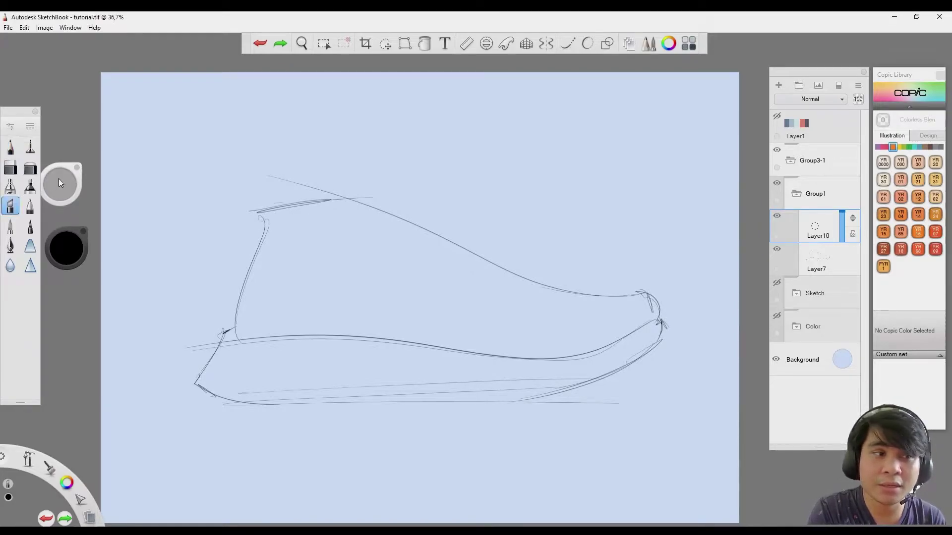
{"action": "left_click_drag", "start_coordinate": [60, 179], "coordinate": [65, 175]}
{"action": "key", "text": "space"}
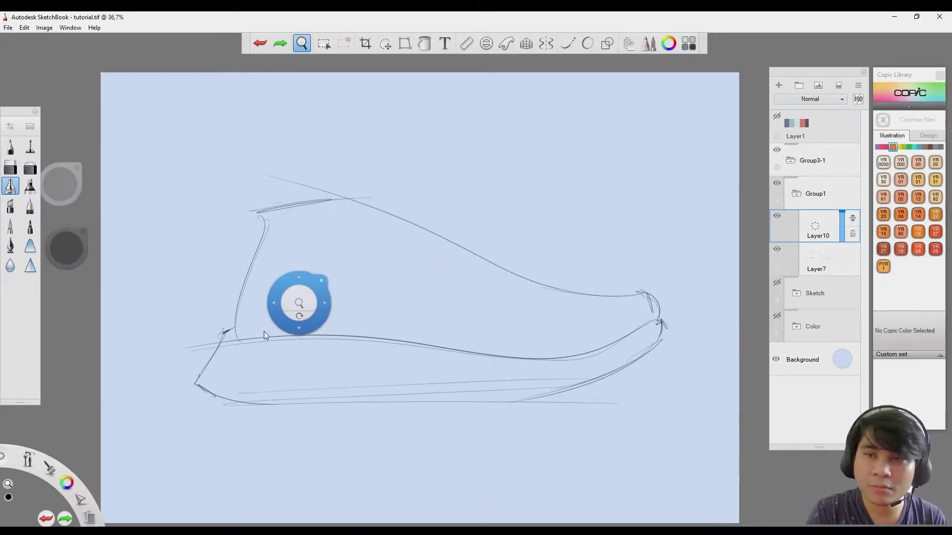
{"action": "left_click_drag", "start_coordinate": [272, 325], "coordinate": [313, 317]}
{"action": "left_click_drag", "start_coordinate": [58, 183], "coordinate": [61, 182]}
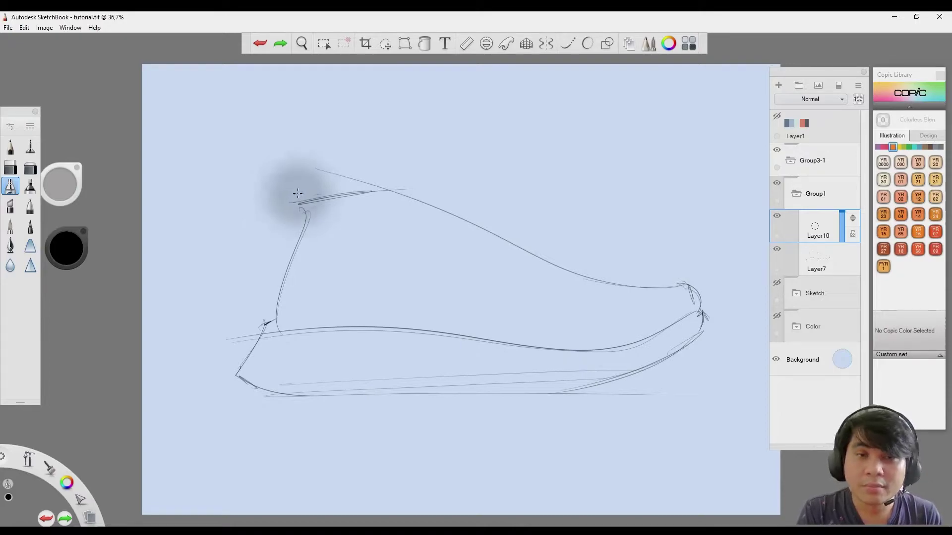
{"action": "left_click_drag", "start_coordinate": [65, 182], "coordinate": [66, 182]}
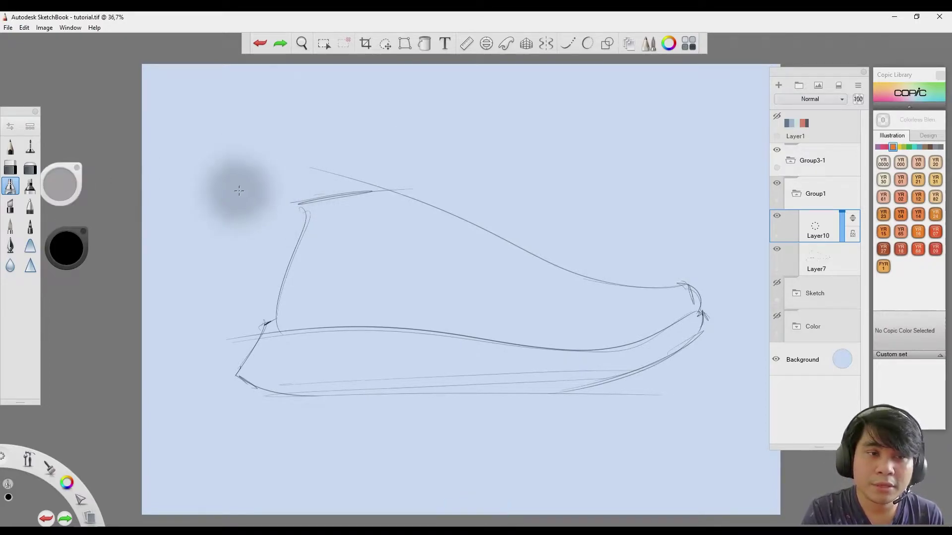
Airbrush soft dark shading down the back of the heel and along the sole to the toe
{"action": "mouse_move", "coordinate": [291, 268]}
{"action": "left_mouse_down"}
{"action": "mouse_move", "coordinate": [276, 160]}
{"action": "mouse_move", "coordinate": [285, 162]}
{"action": "mouse_move", "coordinate": [286, 255]}
{"action": "mouse_move", "coordinate": [283, 191]}
{"action": "mouse_move", "coordinate": [301, 176]}
{"action": "mouse_move", "coordinate": [317, 322]}
{"action": "mouse_move", "coordinate": [233, 283]}
{"action": "mouse_move", "coordinate": [251, 329]}
{"action": "mouse_move", "coordinate": [307, 353]}
{"action": "mouse_move", "coordinate": [570, 371]}
{"action": "mouse_move", "coordinate": [714, 347]}
{"action": "mouse_move", "coordinate": [723, 327]}
{"action": "mouse_move", "coordinate": [720, 343]}
{"action": "mouse_move", "coordinate": [446, 367]}
{"action": "mouse_move", "coordinate": [258, 357]}
{"action": "mouse_move", "coordinate": [268, 362]}
{"action": "mouse_move", "coordinate": [266, 269]}
{"action": "mouse_move", "coordinate": [277, 213]}
{"action": "mouse_move", "coordinate": [292, 268]}
{"action": "mouse_move", "coordinate": [303, 189]}
{"action": "mouse_move", "coordinate": [295, 261]}
{"action": "left_mouse_up"}
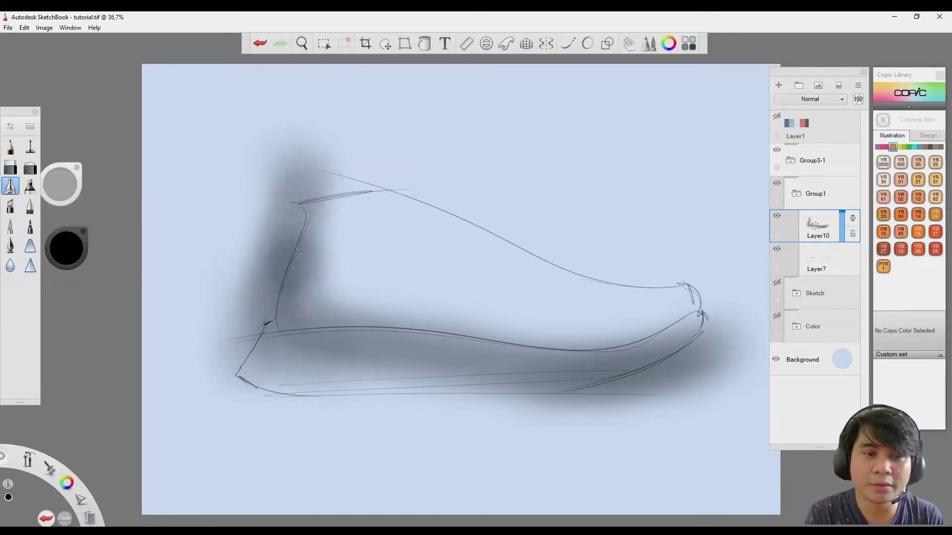
{"action": "key", "text": "ctrl+z"}
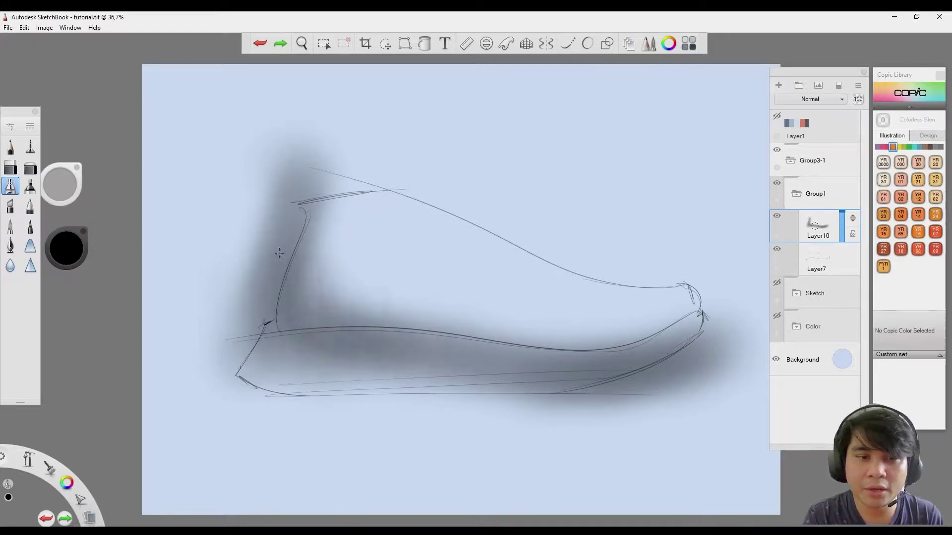
{"action": "mouse_move", "coordinate": [297, 277]}
{"action": "left_mouse_down"}
{"action": "mouse_move", "coordinate": [266, 235]}
{"action": "mouse_move", "coordinate": [278, 308]}
{"action": "mouse_move", "coordinate": [329, 358]}
{"action": "mouse_move", "coordinate": [496, 381]}
{"action": "mouse_move", "coordinate": [424, 362]}
{"action": "mouse_move", "coordinate": [401, 367]}
{"action": "mouse_move", "coordinate": [639, 369]}
{"action": "mouse_move", "coordinate": [551, 379]}
{"action": "mouse_move", "coordinate": [728, 331]}
{"action": "mouse_move", "coordinate": [649, 361]}
{"action": "mouse_move", "coordinate": [694, 355]}
{"action": "mouse_move", "coordinate": [707, 326]}
{"action": "left_mouse_up"}
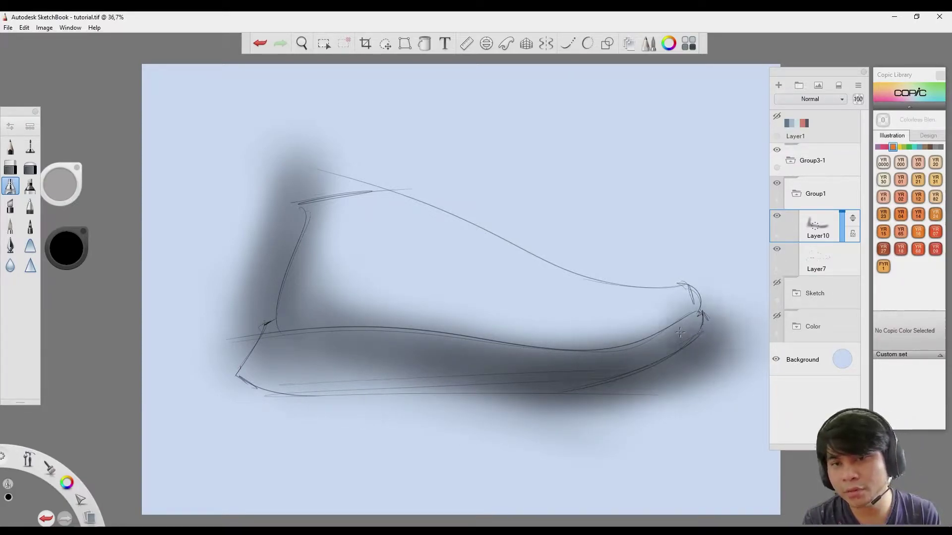
Try curved pencil contour lines across the upper at the heel, midfoot and toe, and undo them
{"action": "left_click", "coordinate": [10, 146]}
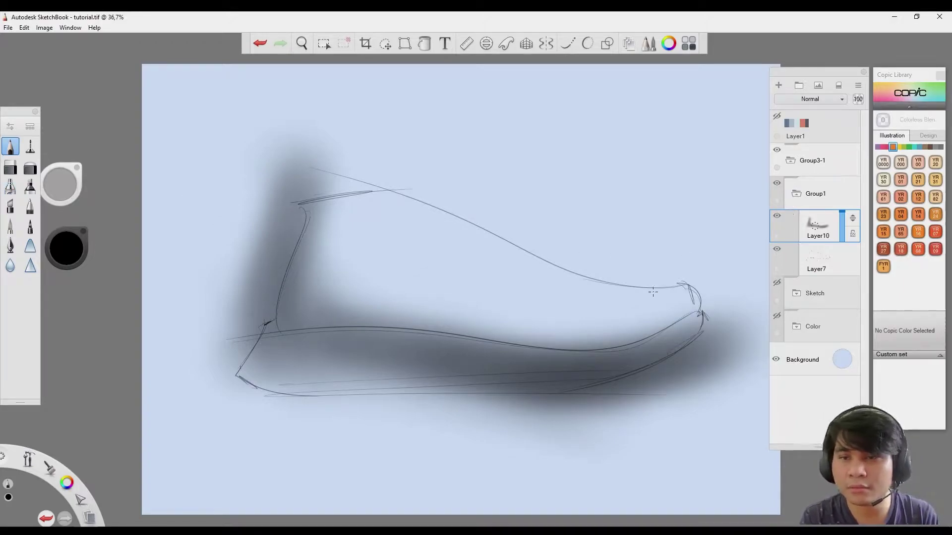
{"action": "left_click_drag", "start_coordinate": [355, 201], "coordinate": [330, 323]}
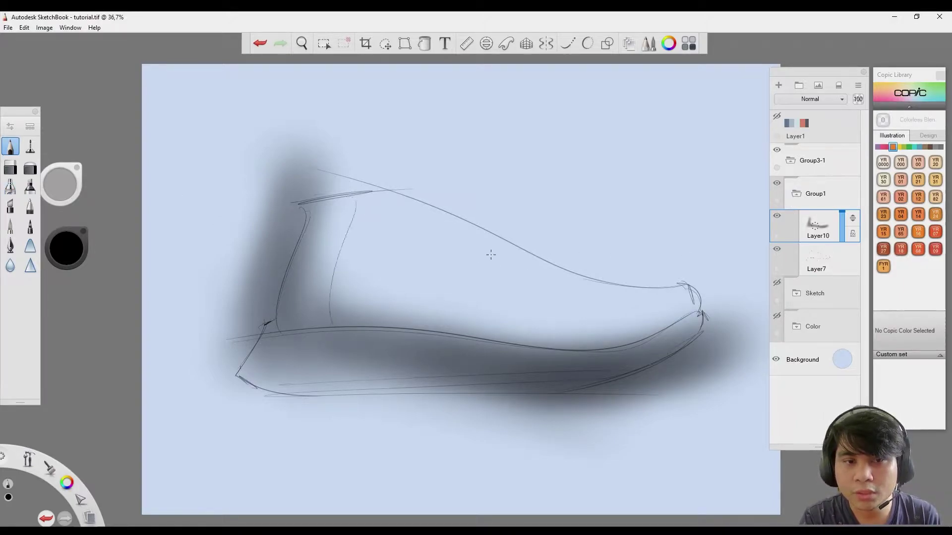
{"action": "left_click_drag", "start_coordinate": [492, 226], "coordinate": [463, 336]}
{"action": "left_click_drag", "start_coordinate": [639, 287], "coordinate": [610, 342]}
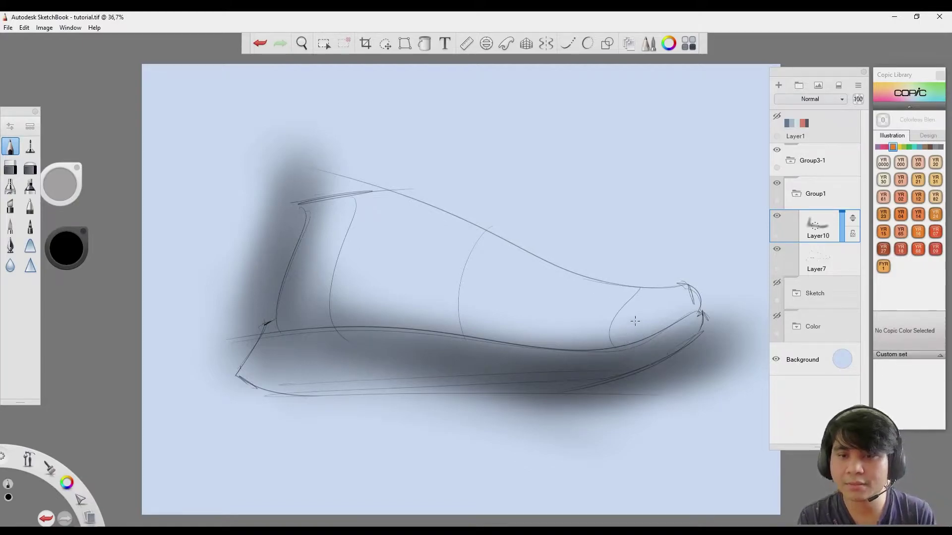
{"action": "left_click_drag", "start_coordinate": [683, 293], "coordinate": [296, 306]}
{"action": "key", "text": "ctrl+z"}
{"action": "key", "text": "ctrl+z"}
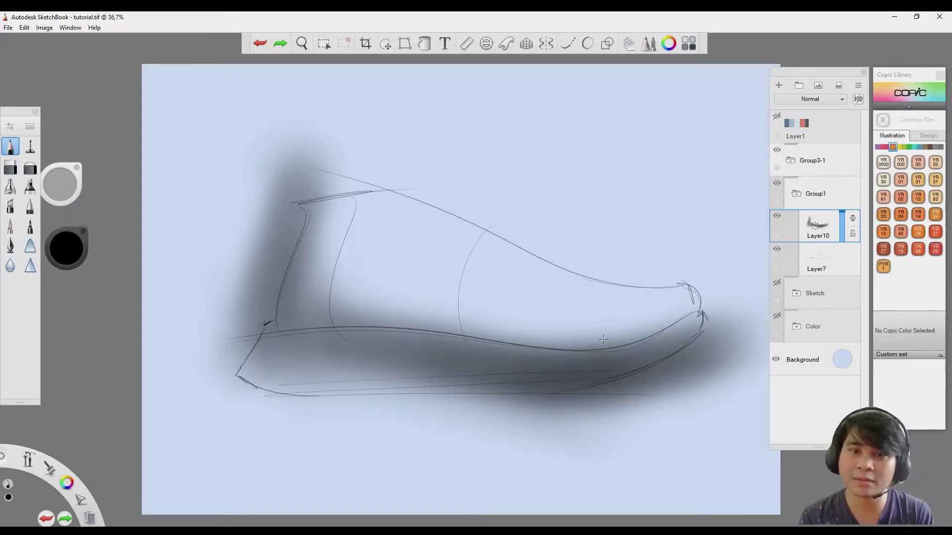
{"action": "key", "text": "ctrl+z"}
{"action": "key", "text": "ctrl+z"}
Try an airbrush stroke on the upper just above the sole line, and undo it
{"action": "left_click", "coordinate": [10, 186]}
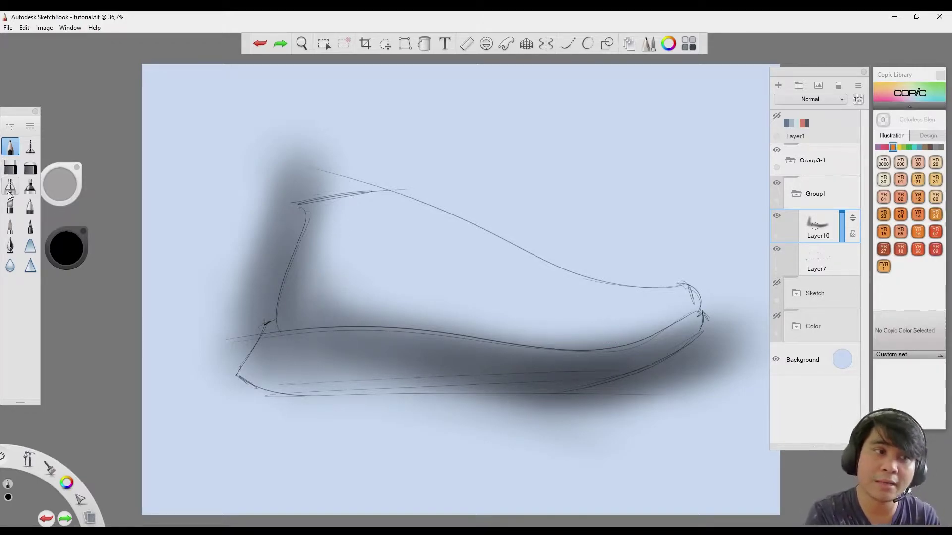
{"action": "left_click_drag", "start_coordinate": [496, 320], "coordinate": [536, 321]}
{"action": "key", "text": "ctrl+z"}
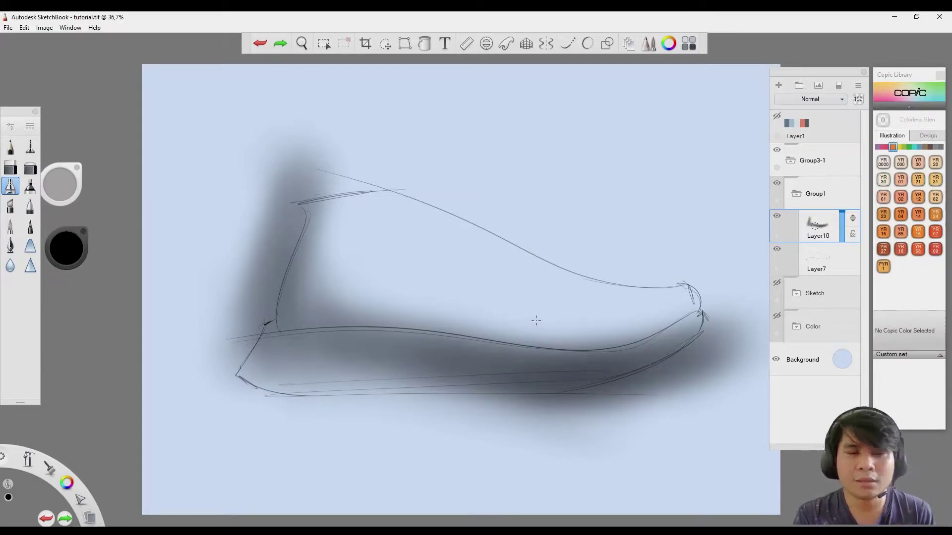
{"action": "left_click_drag", "start_coordinate": [499, 359], "coordinate": [476, 370]}
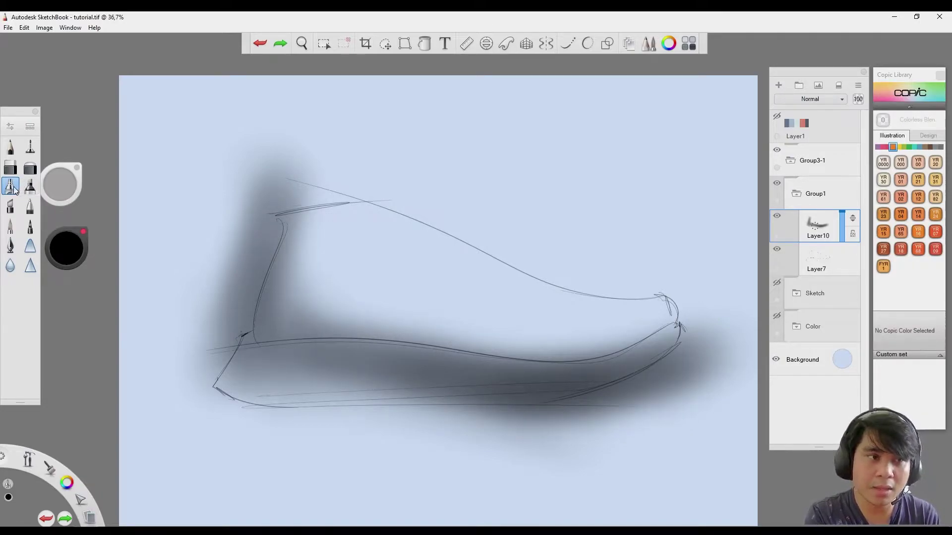
Try a dashed pencil line just below the instep edge toward the toe, and undo it
{"action": "left_click", "coordinate": [13, 146]}
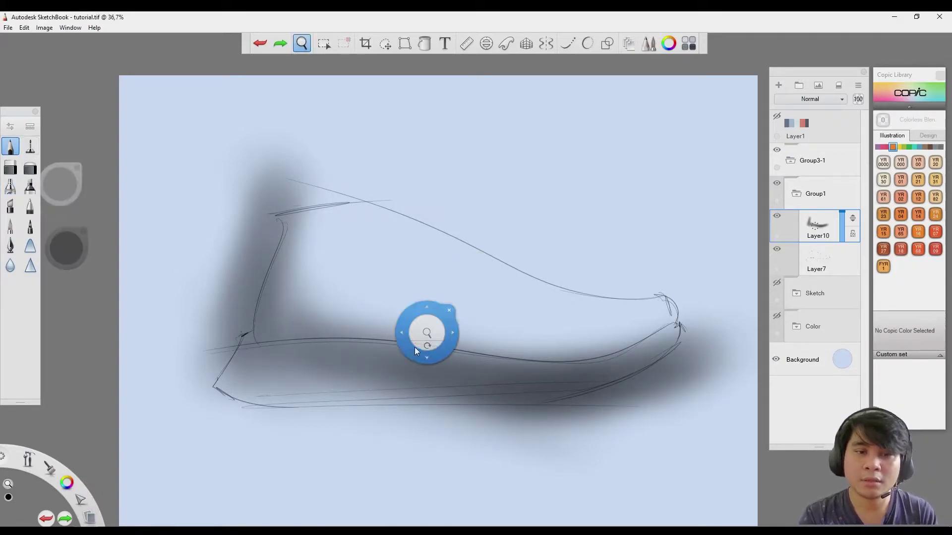
{"action": "left_click_drag", "start_coordinate": [474, 278], "coordinate": [360, 221]}
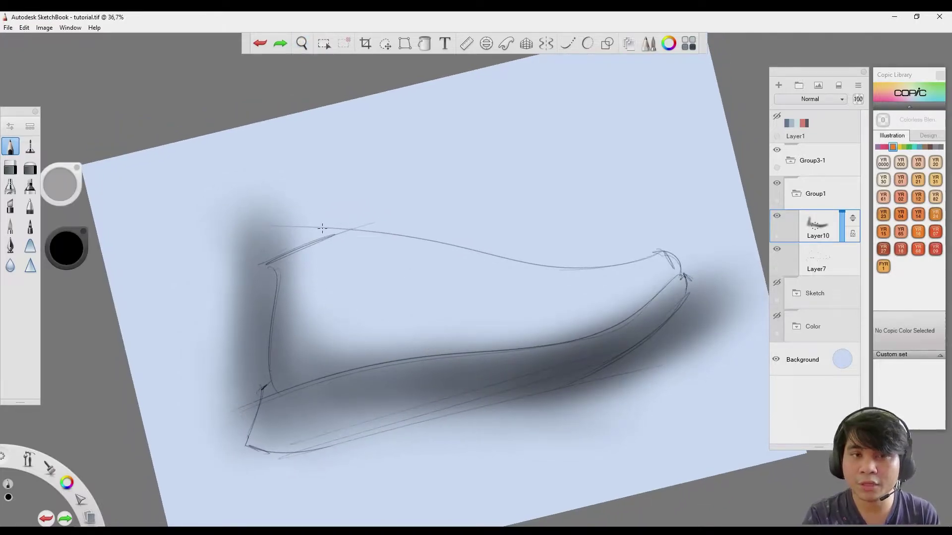
{"action": "left_click_drag", "start_coordinate": [667, 250], "coordinate": [664, 255]}
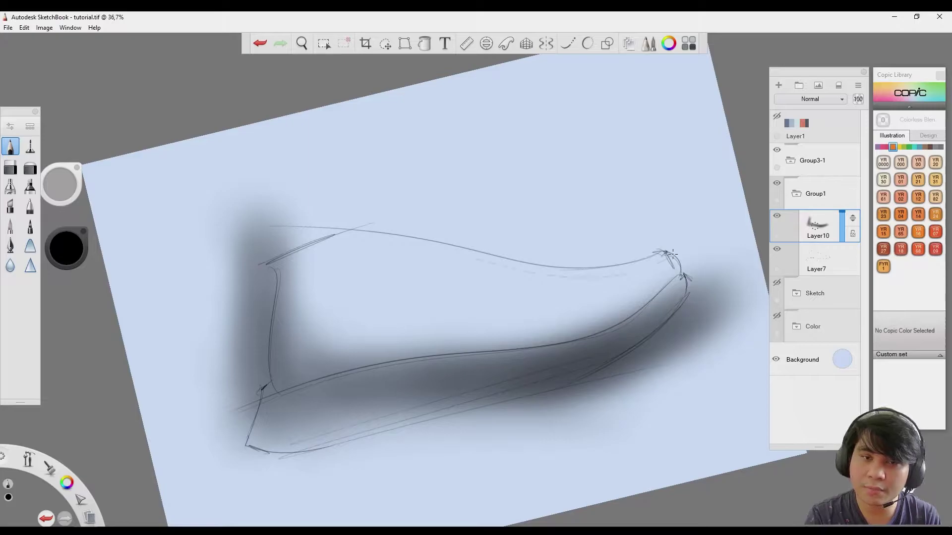
{"action": "key", "text": "ctrl+z"}
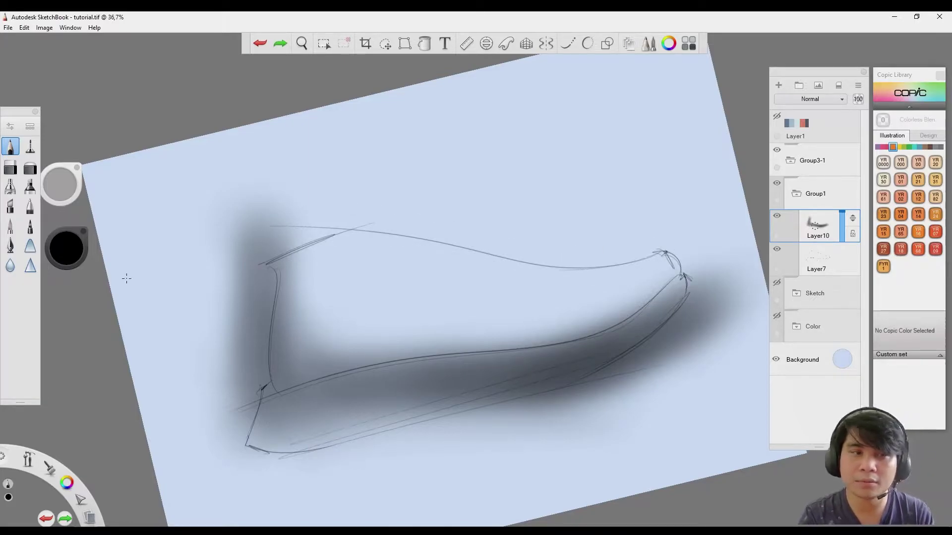
Airbrush soft dark shading along the outside of the instep line, from the collar down around the toe tip
{"action": "left_click", "coordinate": [10, 185]}
{"action": "left_click_drag", "start_coordinate": [477, 346], "coordinate": [477, 330]}
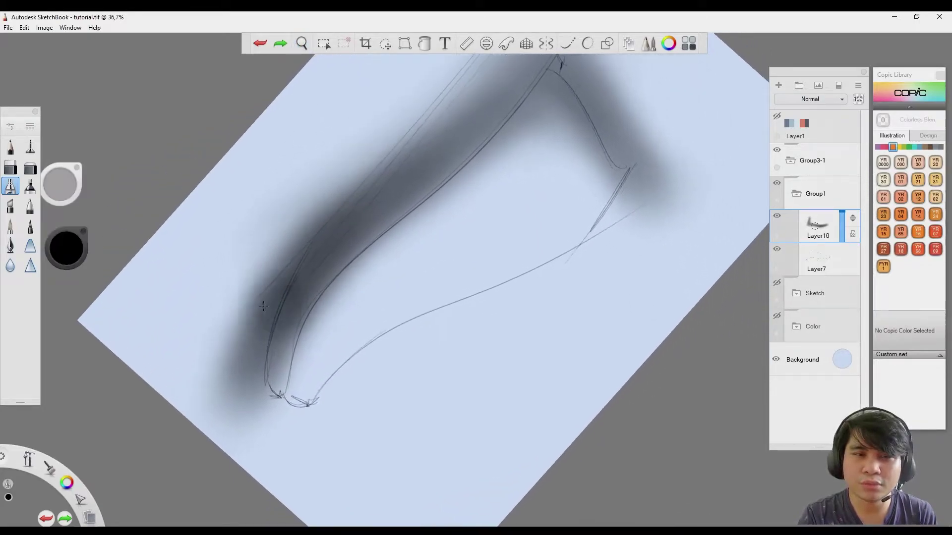
{"action": "left_click_drag", "start_coordinate": [67, 187], "coordinate": [68, 183]}
{"action": "mouse_move", "coordinate": [376, 349]}
{"action": "left_mouse_down"}
{"action": "mouse_move", "coordinate": [311, 431]}
{"action": "mouse_move", "coordinate": [488, 290]}
{"action": "mouse_move", "coordinate": [595, 253]}
{"action": "mouse_move", "coordinate": [627, 228]}
{"action": "left_mouse_up"}
{"action": "mouse_move", "coordinate": [318, 420]}
{"action": "left_mouse_down"}
{"action": "mouse_move", "coordinate": [287, 422]}
{"action": "mouse_move", "coordinate": [308, 421]}
{"action": "left_mouse_up"}
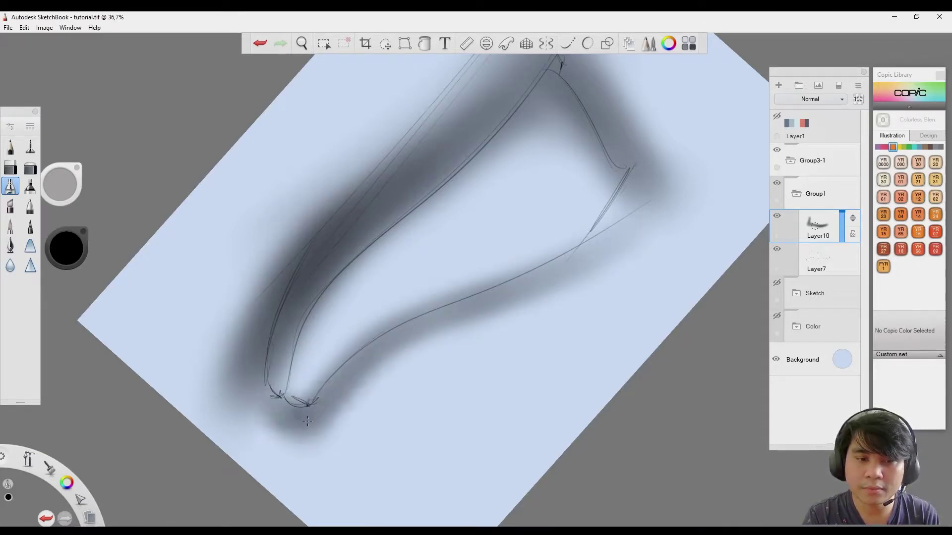
{"action": "key", "text": "space"}
{"action": "left_click", "coordinate": [353, 389]}
{"action": "key", "text": "space"}
{"action": "left_click_drag", "start_coordinate": [416, 395], "coordinate": [390, 388]}
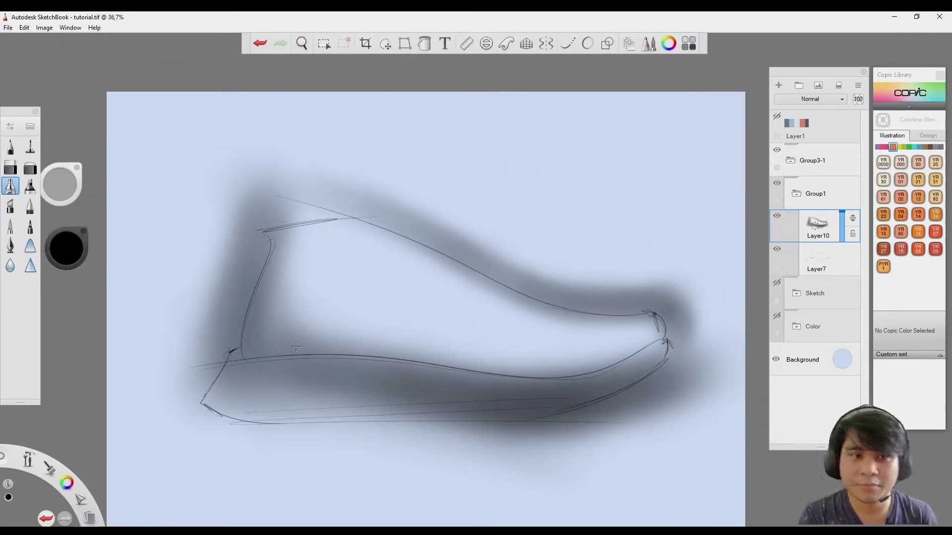
Erase the airbrush shading that spills outside the upper's outline around the heel, sole line, instep and toe
{"action": "key", "text": "e"}
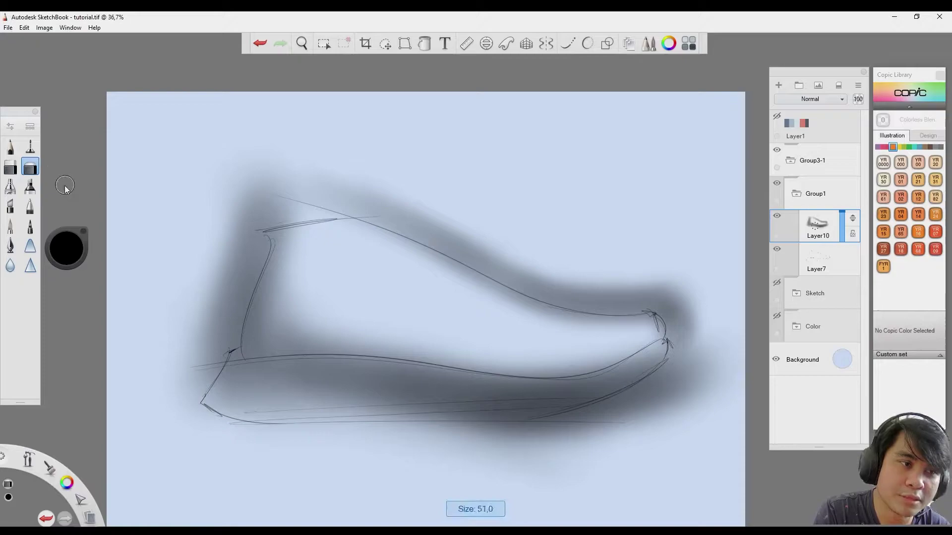
{"action": "left_click", "coordinate": [10, 167]}
{"action": "mouse_move", "coordinate": [229, 207]}
{"action": "left_mouse_down"}
{"action": "mouse_move", "coordinate": [247, 232]}
{"action": "mouse_move", "coordinate": [255, 278]}
{"action": "mouse_move", "coordinate": [230, 319]}
{"action": "mouse_move", "coordinate": [224, 404]}
{"action": "mouse_move", "coordinate": [222, 334]}
{"action": "left_mouse_up"}
{"action": "mouse_move", "coordinate": [436, 419]}
{"action": "left_mouse_down"}
{"action": "mouse_move", "coordinate": [436, 433]}
{"action": "mouse_move", "coordinate": [276, 393]}
{"action": "mouse_move", "coordinate": [446, 329]}
{"action": "mouse_move", "coordinate": [446, 318]}
{"action": "mouse_move", "coordinate": [531, 285]}
{"action": "left_mouse_up"}
{"action": "mouse_move", "coordinate": [317, 411]}
{"action": "left_mouse_down"}
{"action": "mouse_move", "coordinate": [546, 327]}
{"action": "mouse_move", "coordinate": [516, 284]}
{"action": "left_mouse_up"}
{"action": "mouse_move", "coordinate": [578, 260]}
{"action": "left_mouse_down"}
{"action": "mouse_move", "coordinate": [605, 220]}
{"action": "mouse_move", "coordinate": [496, 322]}
{"action": "mouse_move", "coordinate": [640, 275]}
{"action": "mouse_move", "coordinate": [697, 176]}
{"action": "left_mouse_up"}
{"action": "left_click_drag", "start_coordinate": [629, 163], "coordinate": [545, 119]}
{"action": "mouse_move", "coordinate": [409, 296]}
{"action": "left_mouse_down"}
{"action": "mouse_move", "coordinate": [351, 425]}
{"action": "mouse_move", "coordinate": [574, 282]}
{"action": "mouse_move", "coordinate": [293, 410]}
{"action": "left_mouse_up"}
Soften the remaining shading inside the upper with the soft eraser, especially along the instep and toward the toe
{"action": "left_click_drag", "start_coordinate": [605, 322], "coordinate": [391, 355]}
{"action": "mouse_move", "coordinate": [466, 303]}
{"action": "left_mouse_down"}
{"action": "mouse_move", "coordinate": [531, 298]}
{"action": "mouse_move", "coordinate": [512, 327]}
{"action": "mouse_move", "coordinate": [436, 330]}
{"action": "mouse_move", "coordinate": [489, 374]}
{"action": "left_mouse_up"}
{"action": "scroll", "coordinate": [471, 397], "scroll_direction": "down", "scroll_amount": 2}
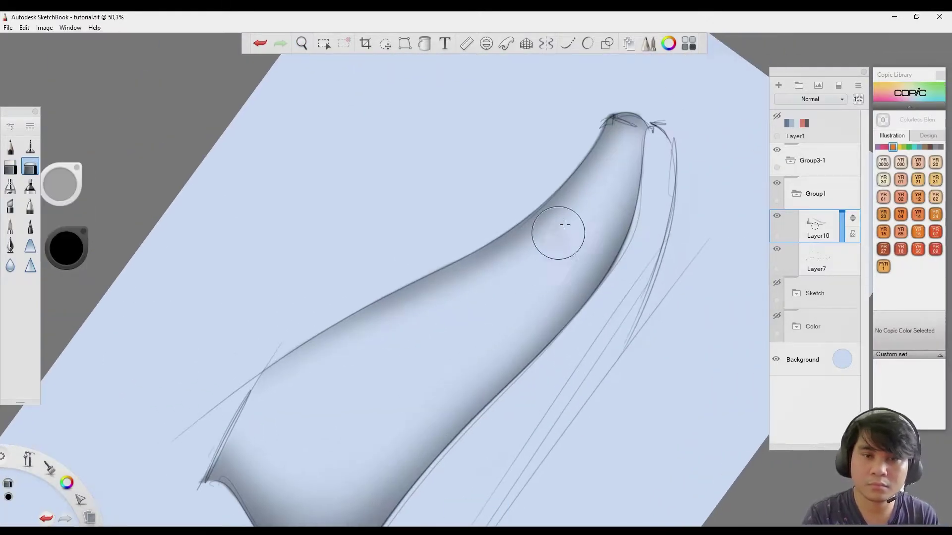
{"action": "scroll", "coordinate": [429, 394], "scroll_direction": "down", "scroll_amount": 1}
{"action": "key", "text": "Home"}
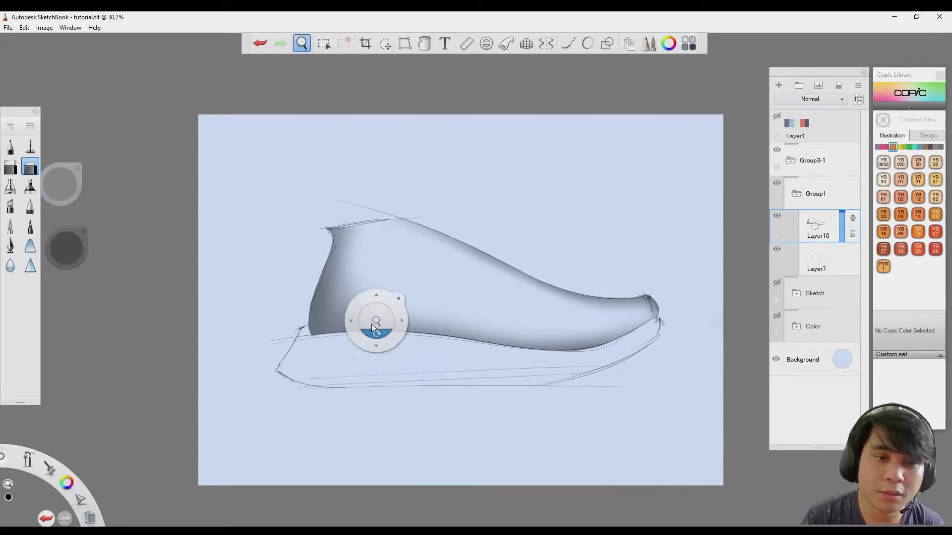
{"action": "scroll", "coordinate": [370, 327], "scroll_direction": "up", "scroll_amount": 1}
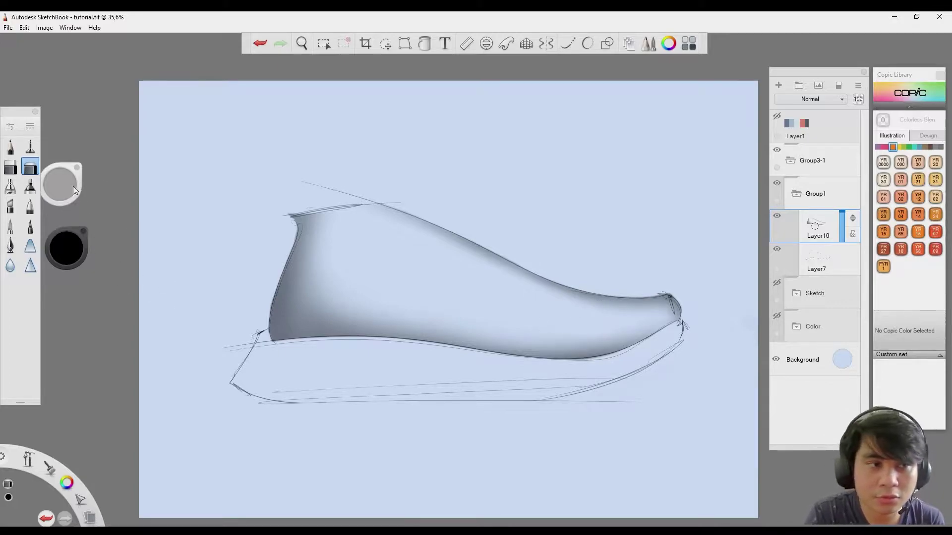
{"action": "key", "text": "space"}
{"action": "mouse_move", "coordinate": [527, 386]}
{"action": "left_mouse_down"}
{"action": "mouse_move", "coordinate": [506, 385]}
{"action": "mouse_move", "coordinate": [582, 270]}
{"action": "mouse_move", "coordinate": [635, 253]}
{"action": "left_mouse_up"}
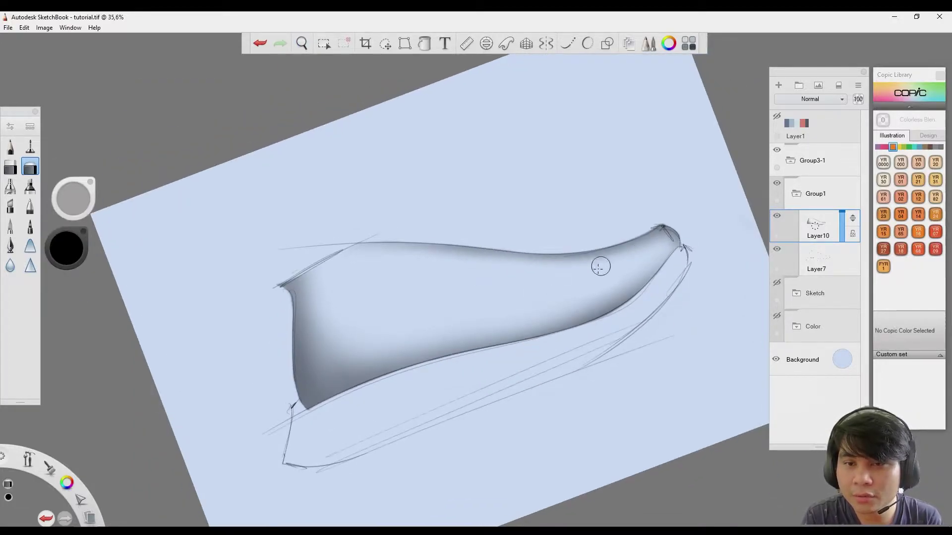
Try a pencil arrow showing the light direction toward the instep, with small marks on the instep, and undo them
{"action": "left_click", "coordinate": [11, 147]}
{"action": "key", "text": "space"}
{"action": "left_click", "coordinate": [360, 341]}
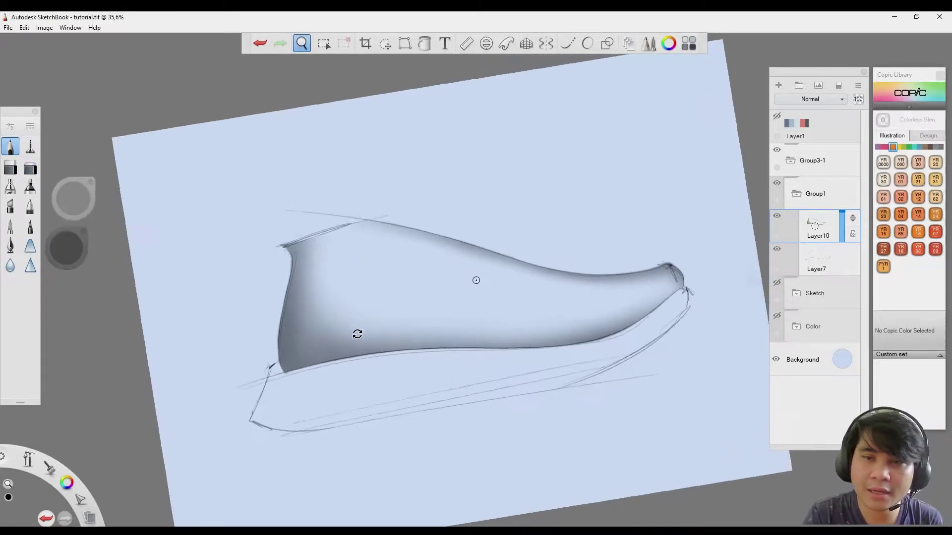
{"action": "left_click_drag", "start_coordinate": [571, 210], "coordinate": [657, 140]}
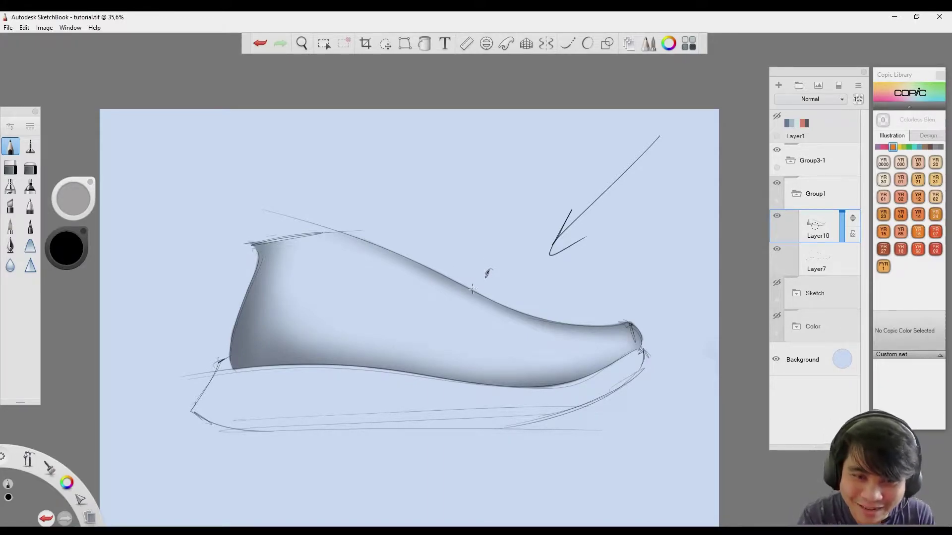
{"action": "left_click_drag", "start_coordinate": [439, 201], "coordinate": [681, 303]}
{"action": "key", "text": "ctrl+z"}
{"action": "key", "text": "ctrl+z"}
{"action": "key", "text": "ctrl+z"}
Lighten a thin rim of the shading along the back edge of the heel with the soft eraser
{"action": "key", "text": "space"}
{"action": "scroll", "coordinate": [330, 334], "scroll_direction": "up", "scroll_amount": 3}
{"action": "left_click_drag", "start_coordinate": [308, 314], "coordinate": [368, 330]}
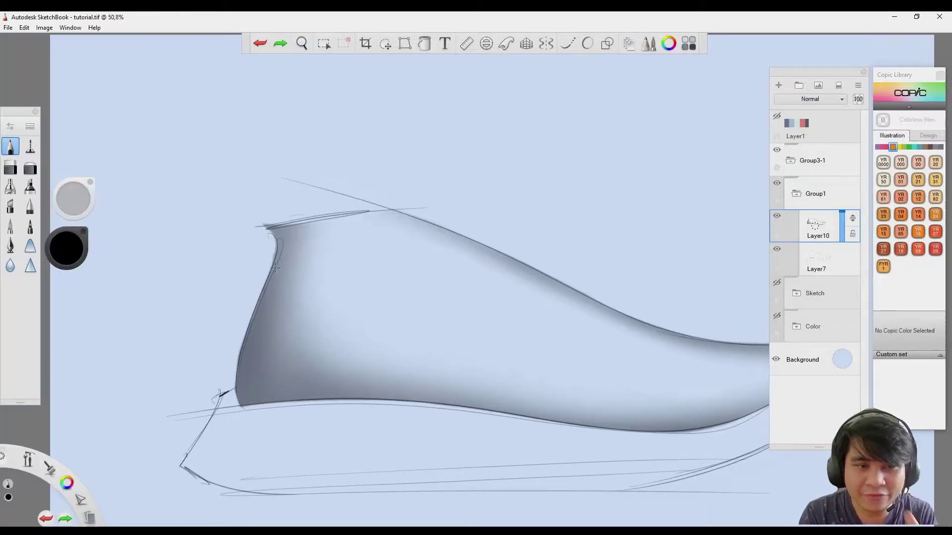
{"action": "key", "text": "e"}
{"action": "key", "text": "space"}
{"action": "mouse_move", "coordinate": [281, 346]}
{"action": "left_mouse_down"}
{"action": "mouse_move", "coordinate": [326, 315]}
{"action": "mouse_move", "coordinate": [291, 329]}
{"action": "mouse_move", "coordinate": [537, 329]}
{"action": "mouse_move", "coordinate": [456, 356]}
{"action": "left_mouse_up"}
{"action": "key", "text": "space"}
{"action": "mouse_move", "coordinate": [396, 362]}
{"action": "left_mouse_down"}
{"action": "mouse_move", "coordinate": [399, 347]}
{"action": "mouse_move", "coordinate": [565, 307]}
{"action": "mouse_move", "coordinate": [605, 283]}
{"action": "left_mouse_up"}
{"action": "mouse_move", "coordinate": [442, 351]}
{"action": "left_mouse_down"}
{"action": "mouse_move", "coordinate": [451, 363]}
{"action": "mouse_move", "coordinate": [393, 335]}
{"action": "left_mouse_up"}
Lighten the outer edge of the shading along the instep and toe with the soft eraser
{"action": "key", "text": "space"}
{"action": "key", "text": "space"}
{"action": "mouse_move", "coordinate": [476, 342]}
{"action": "left_mouse_down"}
{"action": "mouse_move", "coordinate": [474, 350]}
{"action": "mouse_move", "coordinate": [384, 276]}
{"action": "mouse_move", "coordinate": [325, 313]}
{"action": "left_mouse_up"}
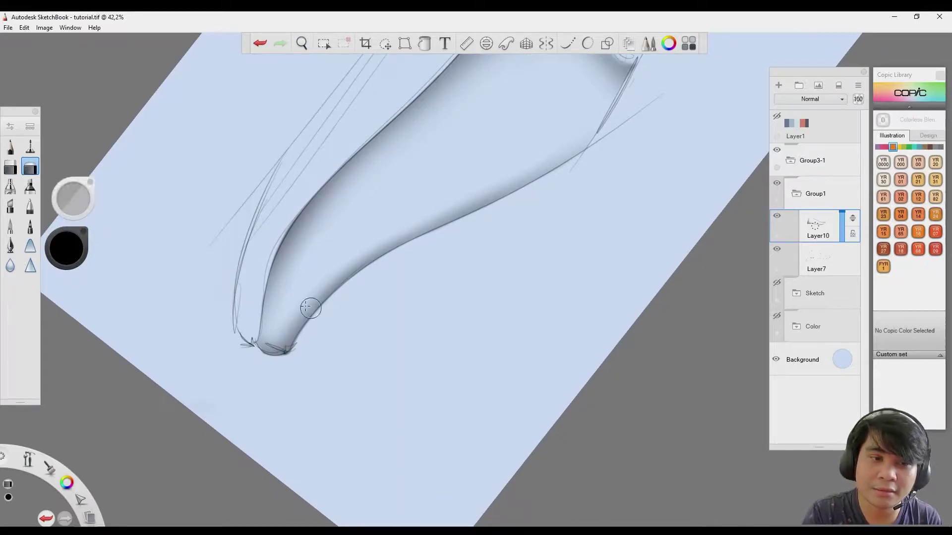
{"action": "left_click_drag", "start_coordinate": [78, 198], "coordinate": [74, 199]}
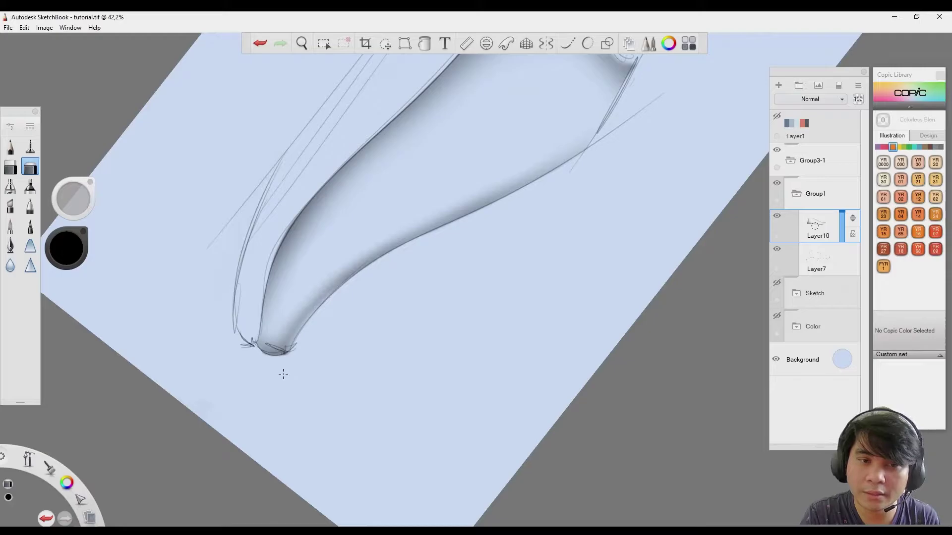
{"action": "left_click_drag", "start_coordinate": [504, 195], "coordinate": [442, 234]}
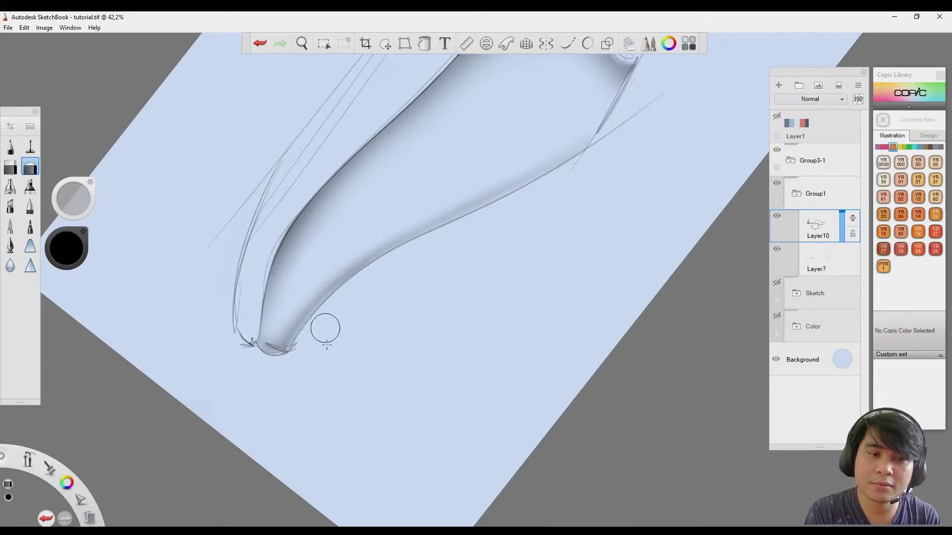
Try curved pencil contour lines across the sole at the heel, midfoot and forefoot, and undo them
{"action": "scroll", "coordinate": [340, 328], "scroll_direction": "down", "scroll_amount": 3}
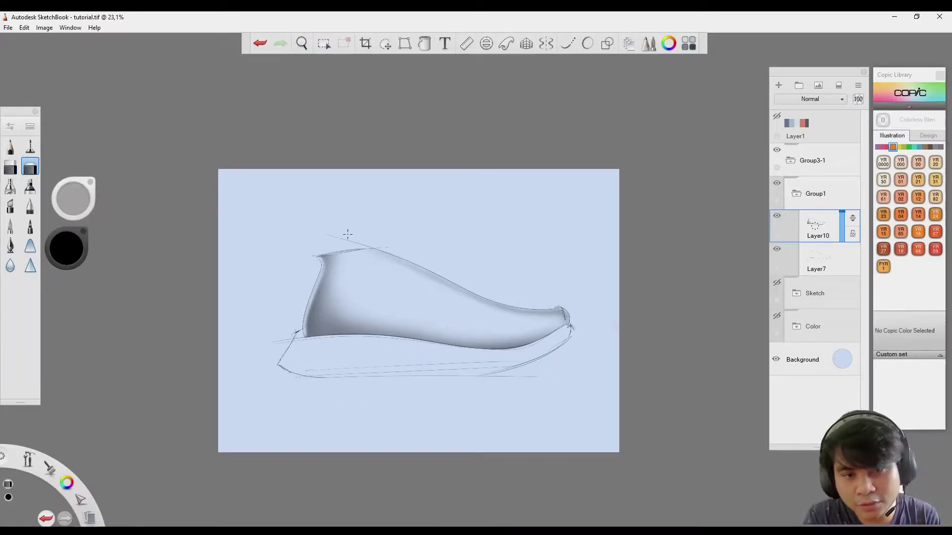
{"action": "scroll", "coordinate": [370, 340], "scroll_direction": "up", "scroll_amount": 2}
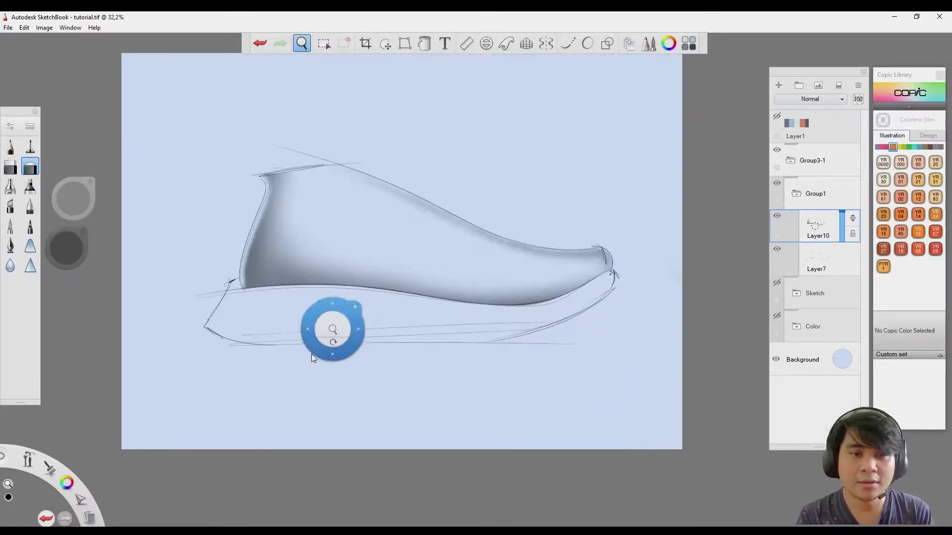
{"action": "left_click_drag", "start_coordinate": [301, 350], "coordinate": [308, 372]}
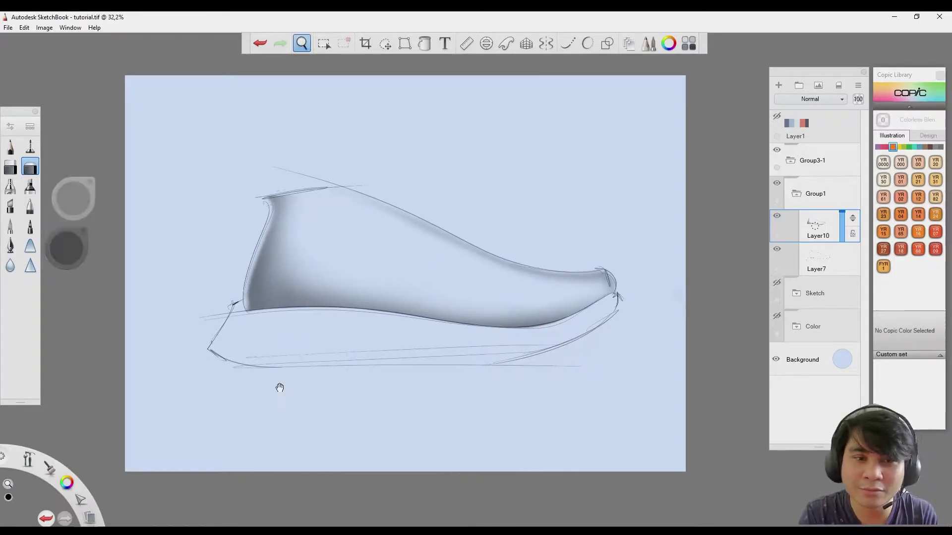
{"action": "left_click_drag", "start_coordinate": [278, 385], "coordinate": [234, 301]}
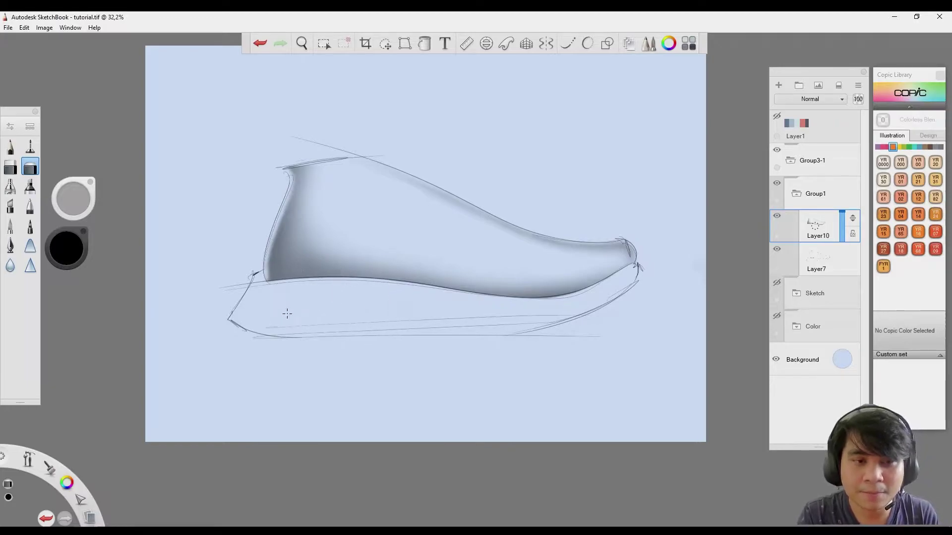
{"action": "key", "text": "e"}
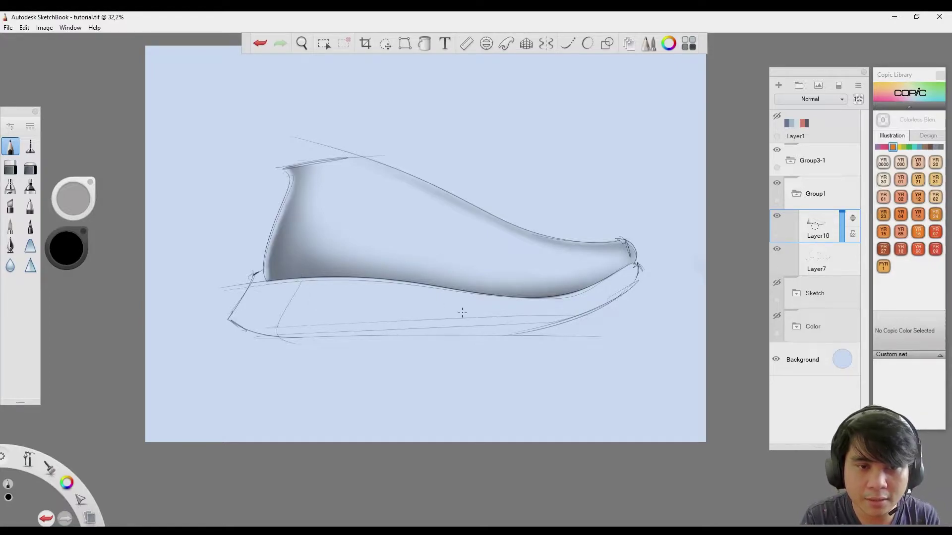
{"action": "key", "text": "b"}
{"action": "scroll", "coordinate": [358, 383], "scroll_direction": "up", "scroll_amount": 2}
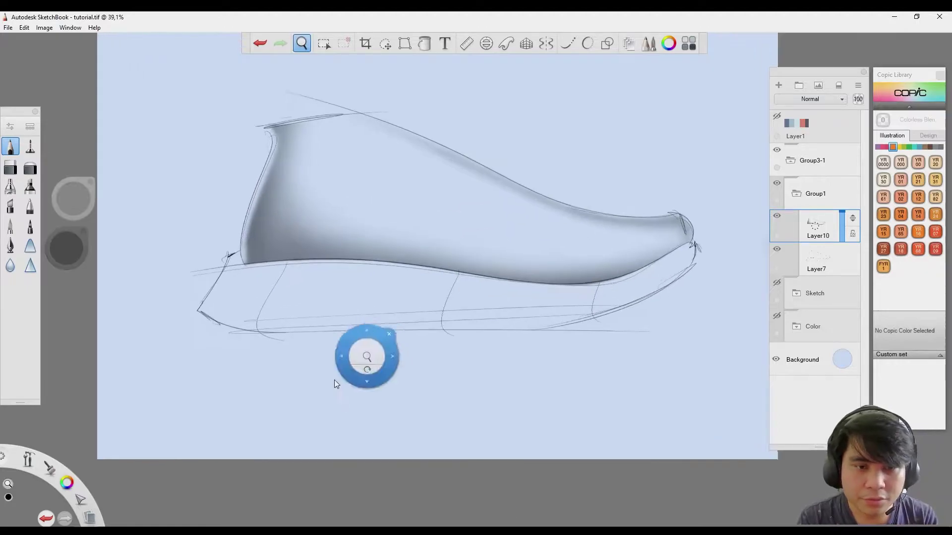
{"action": "key", "text": "ctrl+z"}
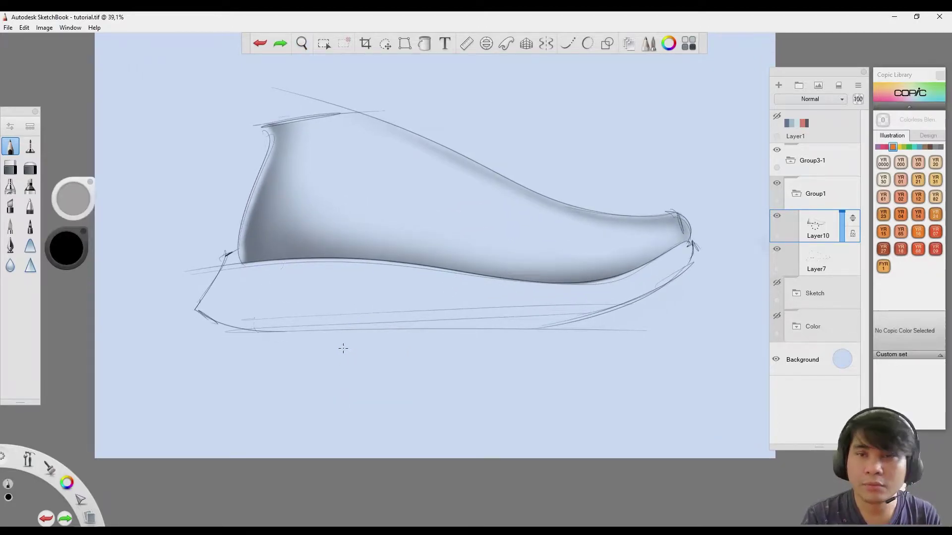
Add a new layer and airbrush soft dark shading along the sole's back and bottom edges toward the toe
{"action": "left_click", "coordinate": [778, 85]}
{"action": "key", "text": "a"}
{"action": "mouse_move", "coordinate": [213, 308]}
{"action": "left_mouse_down"}
{"action": "mouse_move", "coordinate": [407, 373]}
{"action": "mouse_move", "coordinate": [566, 357]}
{"action": "mouse_move", "coordinate": [144, 347]}
{"action": "mouse_move", "coordinate": [181, 314]}
{"action": "mouse_move", "coordinate": [376, 367]}
{"action": "mouse_move", "coordinate": [546, 337]}
{"action": "left_mouse_up"}
{"action": "left_click_drag", "start_coordinate": [545, 337], "coordinate": [400, 424]}
{"action": "left_click_drag", "start_coordinate": [595, 298], "coordinate": [341, 409]}
Erase the shading outside the sole's outline and soften its edges with the soft eraser
{"action": "key", "text": "e"}
{"action": "scroll", "coordinate": [219, 333], "scroll_direction": "up", "scroll_amount": 2}
{"action": "mouse_move", "coordinate": [218, 334]}
{"action": "left_mouse_down"}
{"action": "mouse_move", "coordinate": [223, 386]}
{"action": "mouse_move", "coordinate": [176, 378]}
{"action": "mouse_move", "coordinate": [254, 401]}
{"action": "mouse_move", "coordinate": [272, 393]}
{"action": "mouse_move", "coordinate": [545, 163]}
{"action": "mouse_move", "coordinate": [553, 218]}
{"action": "mouse_move", "coordinate": [450, 336]}
{"action": "mouse_move", "coordinate": [549, 149]}
{"action": "mouse_move", "coordinate": [418, 372]}
{"action": "mouse_move", "coordinate": [462, 342]}
{"action": "mouse_move", "coordinate": [437, 347]}
{"action": "left_mouse_up"}
{"action": "left_click", "coordinate": [30, 167]}
{"action": "mouse_move", "coordinate": [230, 272]}
{"action": "left_mouse_down"}
{"action": "mouse_move", "coordinate": [255, 261]}
{"action": "mouse_move", "coordinate": [246, 252]}
{"action": "mouse_move", "coordinate": [631, 249]}
{"action": "mouse_move", "coordinate": [358, 368]}
{"action": "left_mouse_up"}
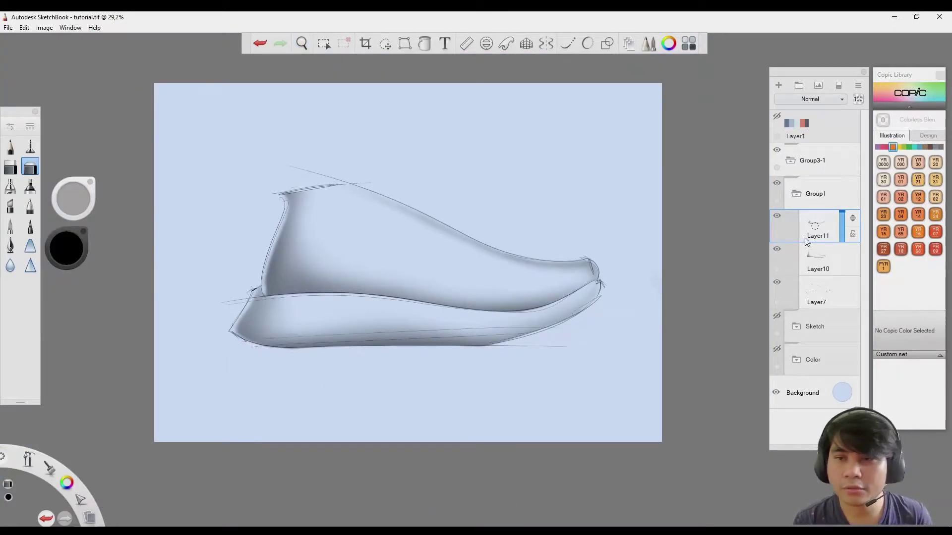
Merge the sole shading layer down into the upper's shading layer
{"action": "key", "text": "ctrl+e"}
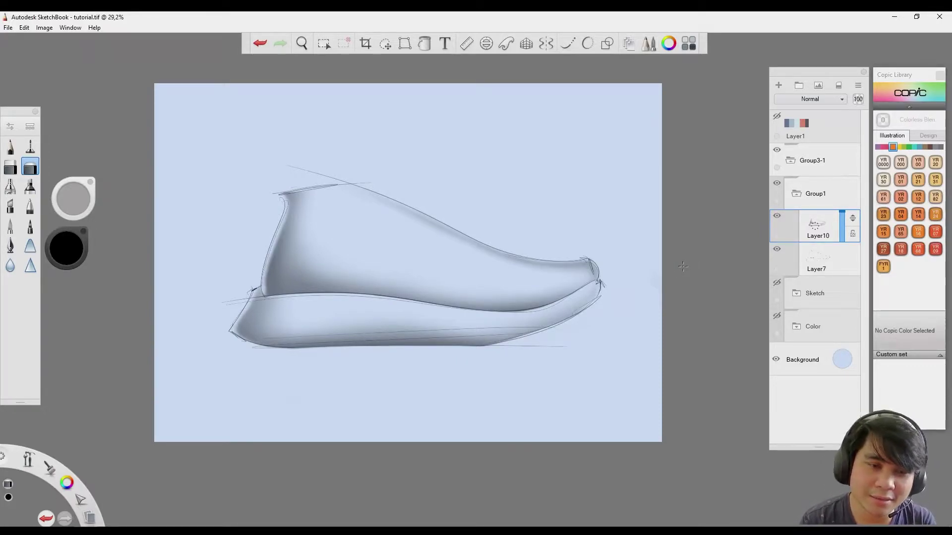
{"action": "key", "text": "space"}
{"action": "left_click_drag", "start_coordinate": [454, 349], "coordinate": [452, 314]}
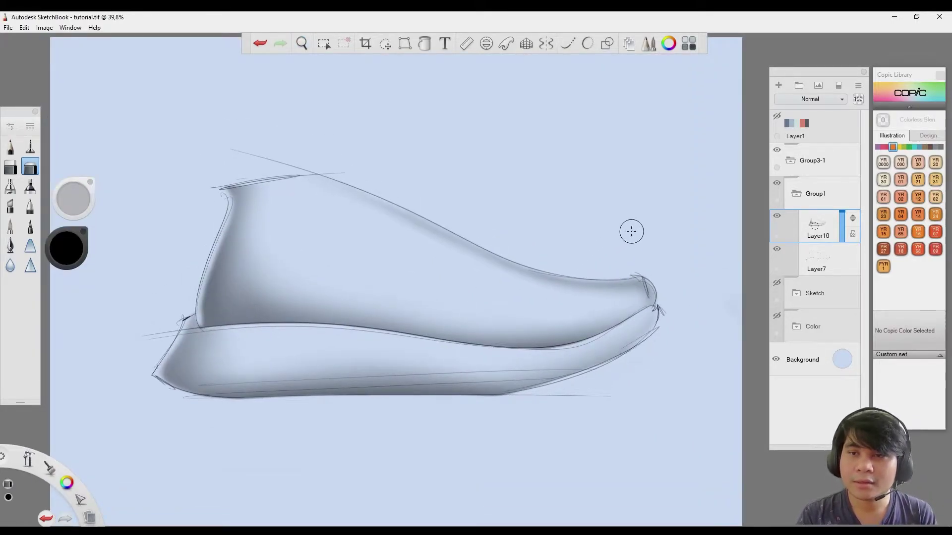
Try a closed pencil outline marking an elongated area on the side of the forefoot, and undo it
{"action": "left_click", "coordinate": [11, 147]}
{"action": "key", "text": "space"}
{"action": "mouse_move", "coordinate": [454, 358]}
{"action": "left_mouse_down"}
{"action": "mouse_move", "coordinate": [474, 278]}
{"action": "mouse_move", "coordinate": [577, 231]}
{"action": "left_mouse_up"}
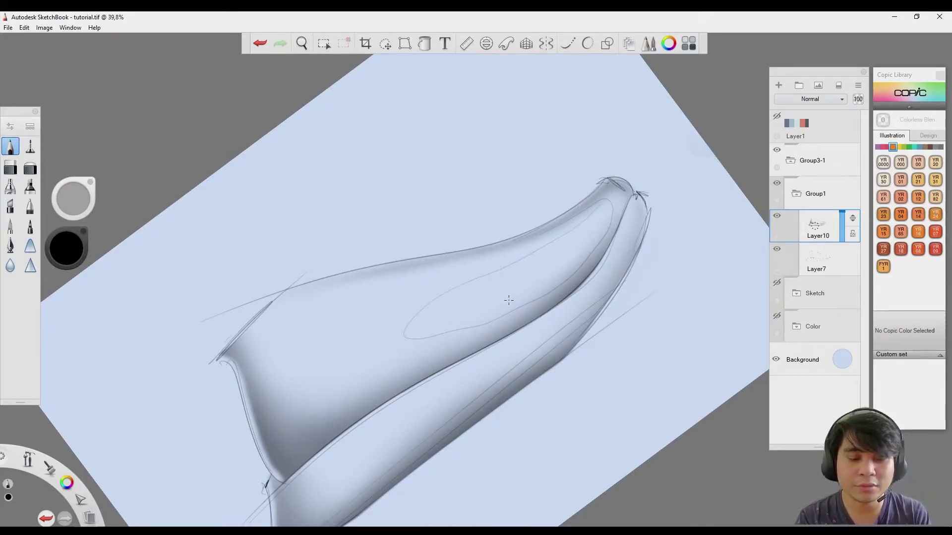
{"action": "key", "text": "ctrl+z"}
{"action": "key", "text": "space"}
{"action": "left_click_drag", "start_coordinate": [501, 317], "coordinate": [499, 315]}
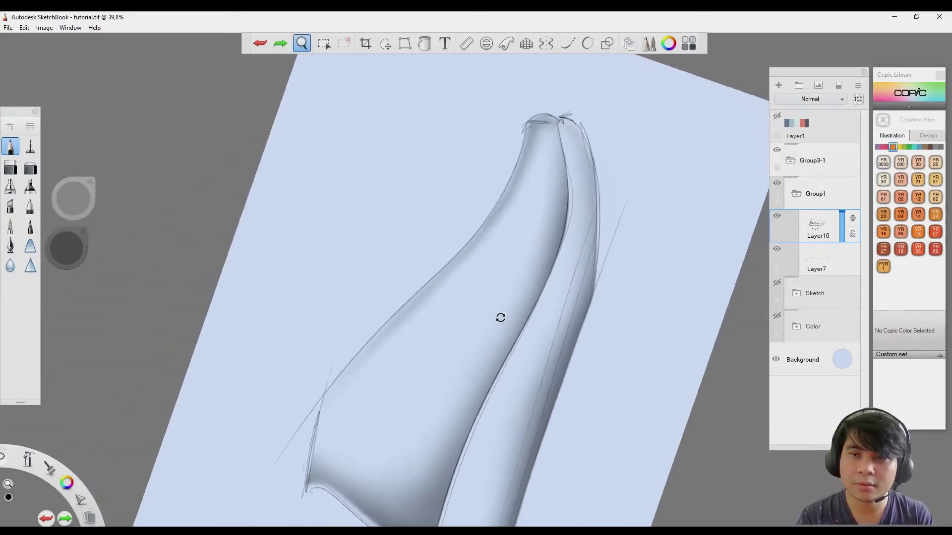
Add a new layer above the shading, set the airbrush colour to white, and undo the test stroke
{"action": "left_click", "coordinate": [777, 86]}
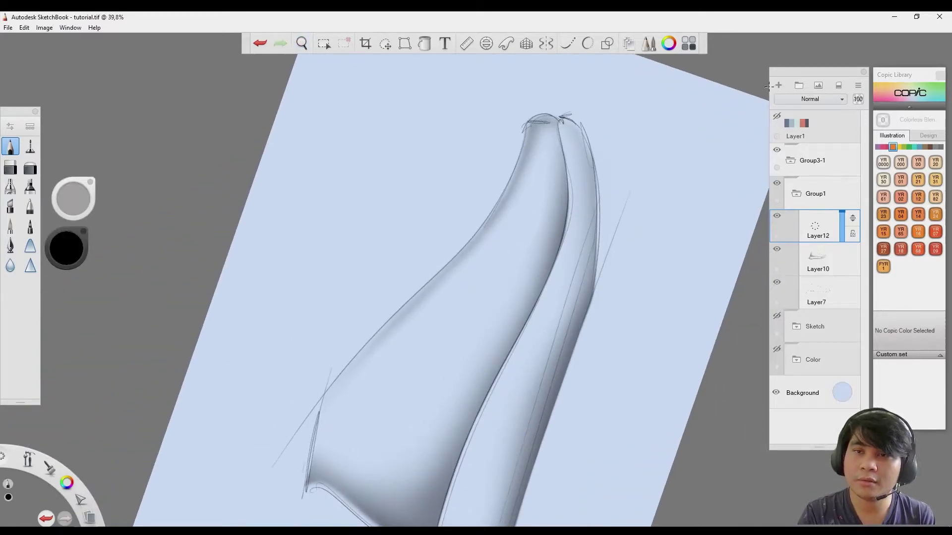
{"action": "left_click", "coordinate": [10, 186]}
{"action": "left_click", "coordinate": [66, 248]}
{"action": "key", "text": "space"}
{"action": "mouse_move", "coordinate": [413, 334]}
{"action": "left_mouse_down"}
{"action": "mouse_move", "coordinate": [393, 330]}
{"action": "mouse_move", "coordinate": [528, 272]}
{"action": "mouse_move", "coordinate": [487, 271]}
{"action": "left_mouse_up"}
{"action": "left_click", "coordinate": [73, 197]}
{"action": "left_click_drag", "start_coordinate": [73, 198], "coordinate": [74, 197]}
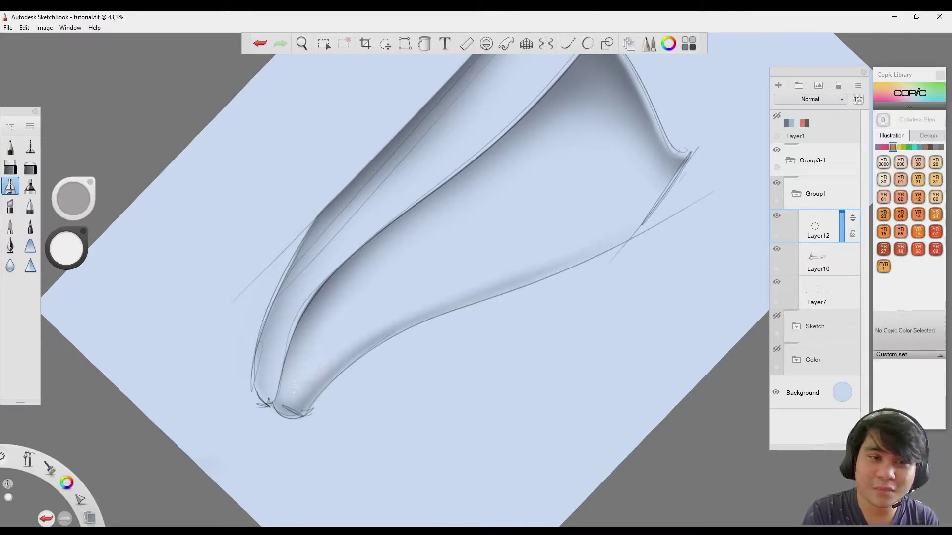
{"action": "key", "text": "ctrl+z"}
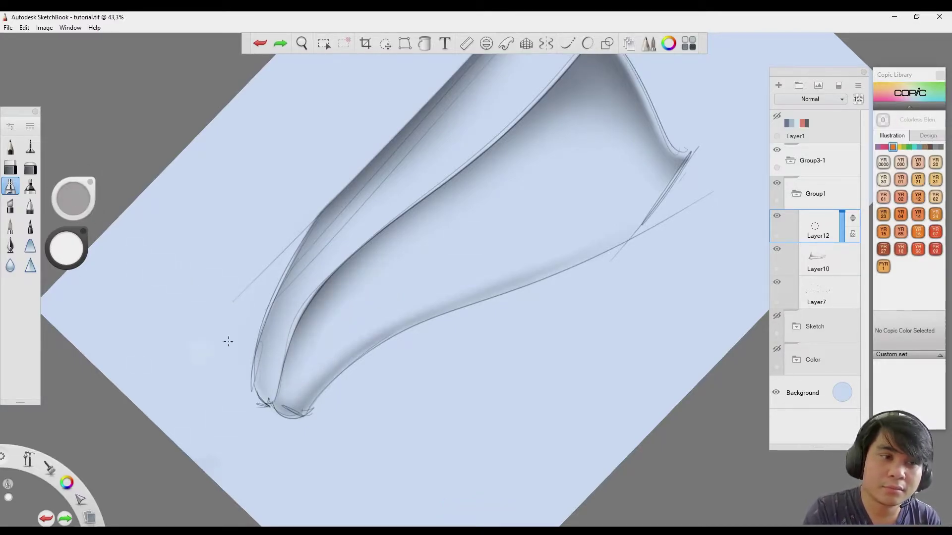
Airbrush a soft white highlight along the side of the forefoot toward the toe, adjusting the brush size between strokes
{"action": "left_click_drag", "start_coordinate": [311, 371], "coordinate": [352, 312]}
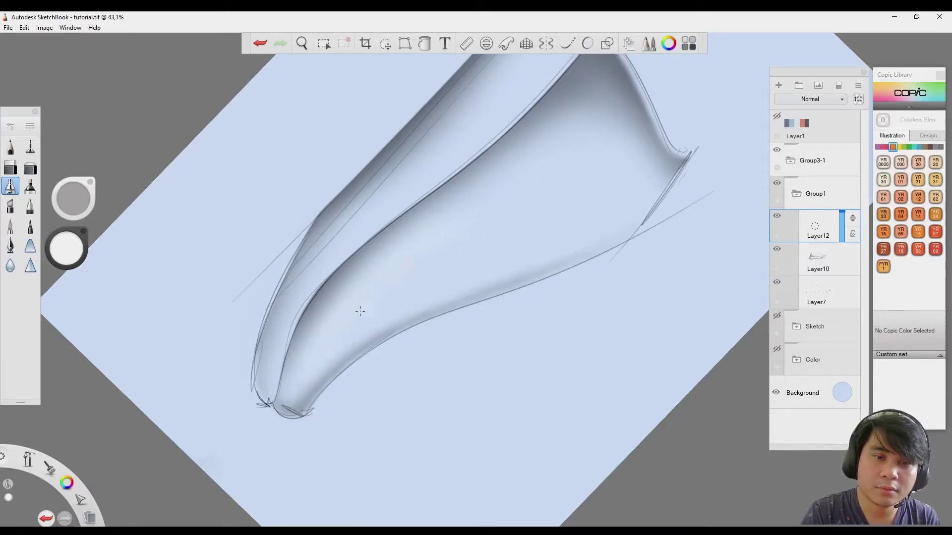
{"action": "left_click_drag", "start_coordinate": [81, 194], "coordinate": [81, 197]}
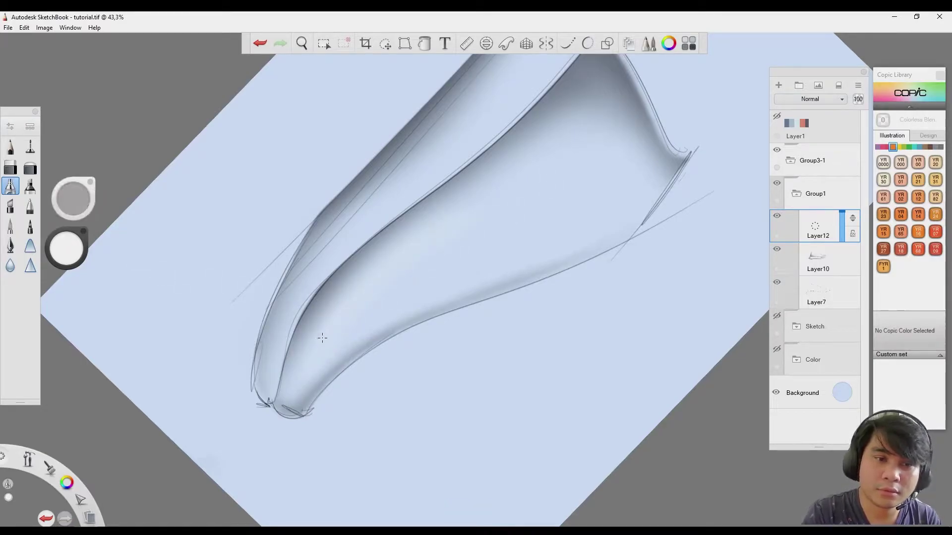
{"action": "mouse_move", "coordinate": [331, 375]}
{"action": "left_mouse_down"}
{"action": "mouse_move", "coordinate": [476, 278]}
{"action": "mouse_move", "coordinate": [326, 382]}
{"action": "mouse_move", "coordinate": [322, 318]}
{"action": "left_mouse_up"}
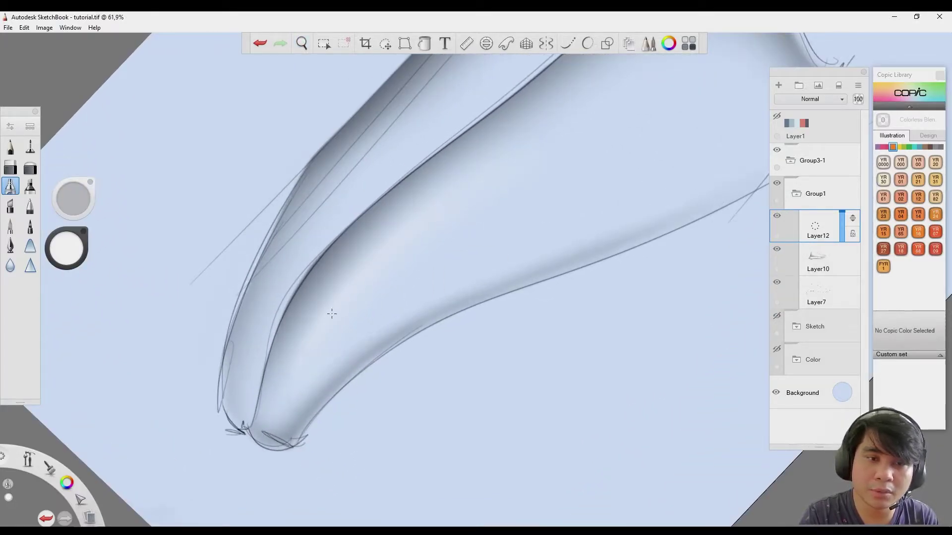
{"action": "left_click_drag", "start_coordinate": [82, 207], "coordinate": [80, 202]}
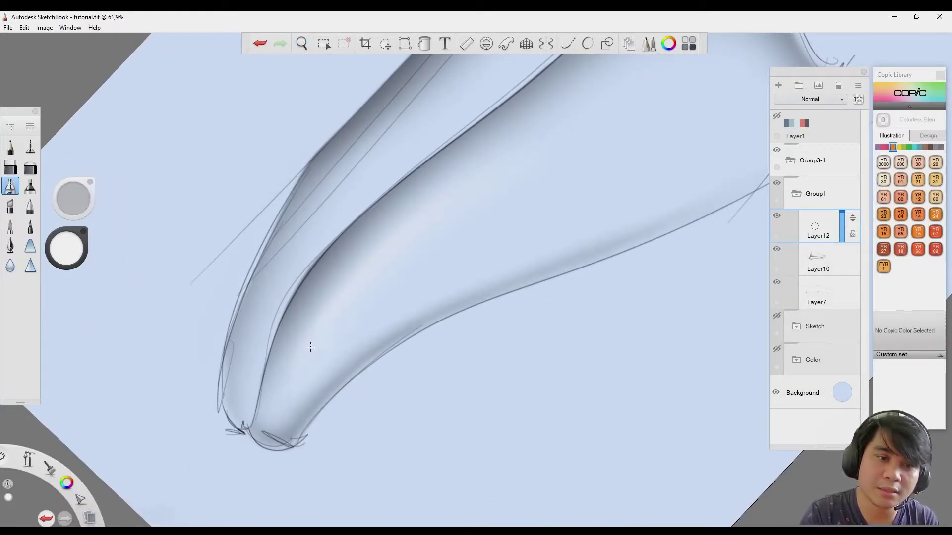
{"action": "left_click_drag", "start_coordinate": [349, 312], "coordinate": [335, 389]}
Select the line layer, Layer7, and pencil a short slanted black edge on the side of the upper as the start of a panel outline
{"action": "left_click", "coordinate": [391, 366]}
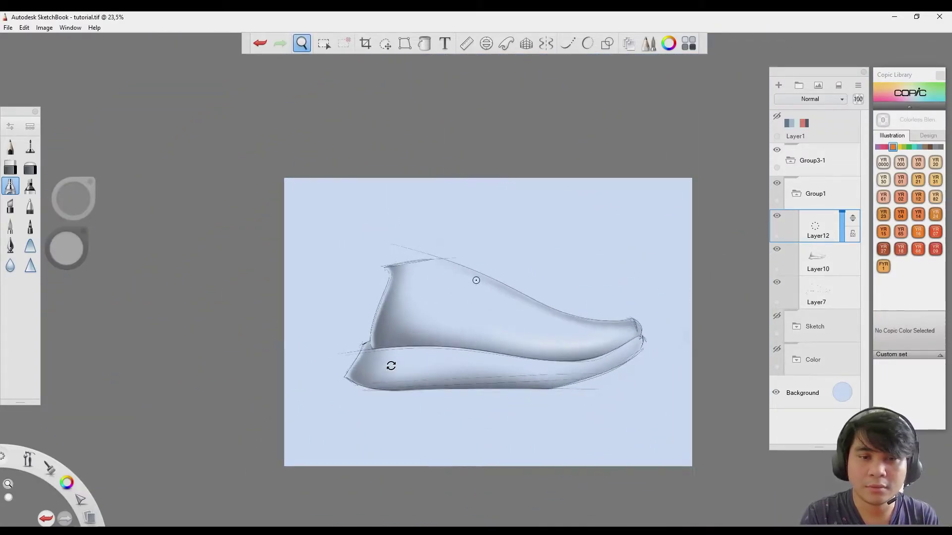
{"action": "mouse_move", "coordinate": [391, 366]}
{"action": "left_mouse_down"}
{"action": "mouse_move", "coordinate": [342, 342]}
{"action": "mouse_move", "coordinate": [385, 346]}
{"action": "mouse_move", "coordinate": [377, 329]}
{"action": "mouse_move", "coordinate": [409, 353]}
{"action": "mouse_move", "coordinate": [381, 312]}
{"action": "left_mouse_up"}
{"action": "left_click", "coordinate": [10, 147]}
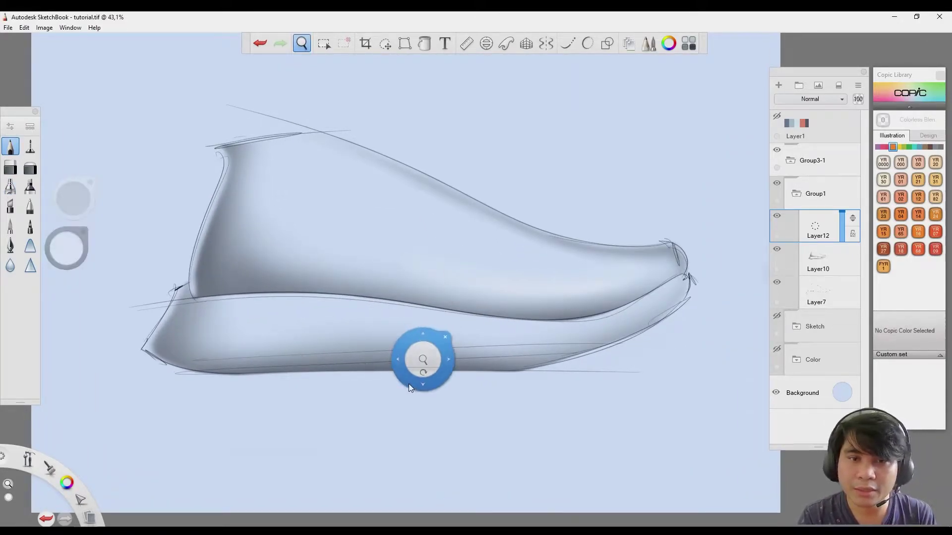
{"action": "left_click_drag", "start_coordinate": [421, 361], "coordinate": [437, 371]}
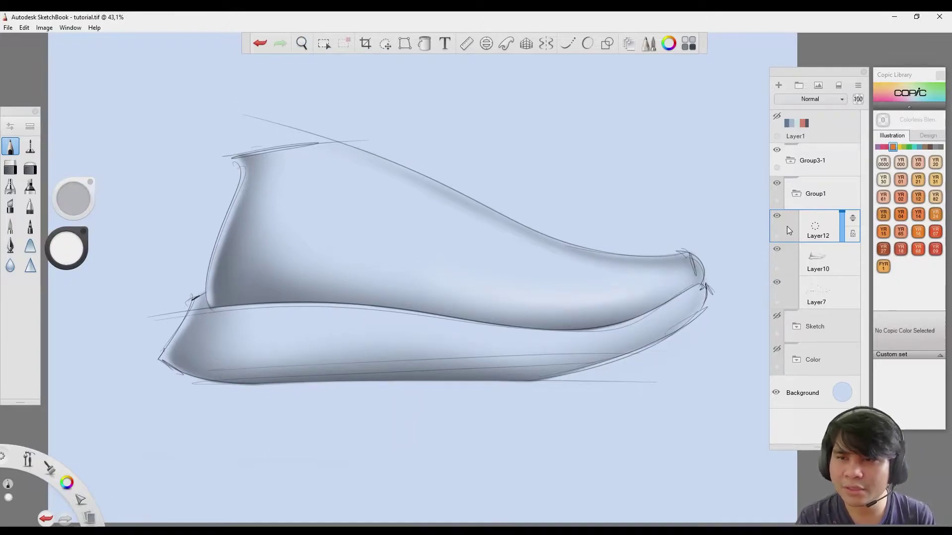
{"action": "left_click", "coordinate": [818, 292]}
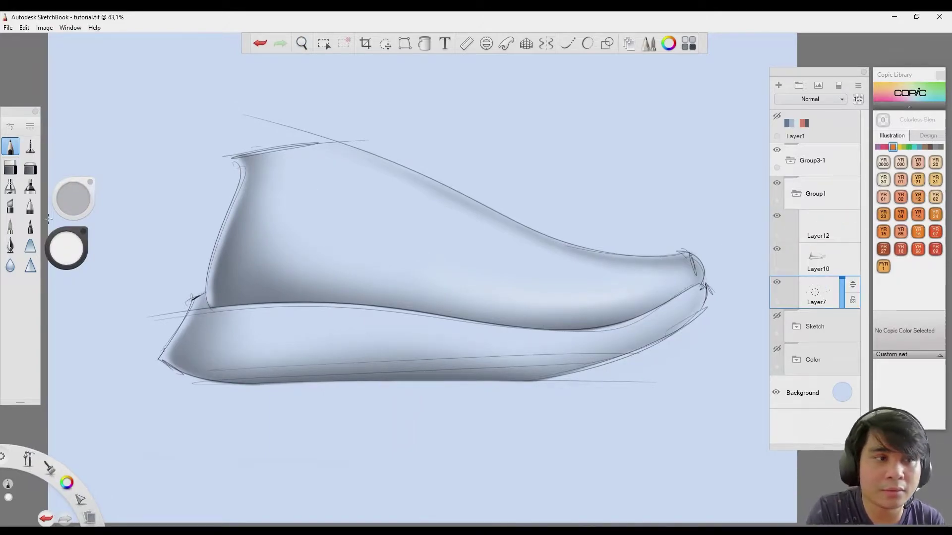
{"action": "key", "text": "space"}
{"action": "mouse_move", "coordinate": [384, 282]}
{"action": "left_mouse_down"}
{"action": "mouse_move", "coordinate": [364, 317]}
{"action": "mouse_move", "coordinate": [347, 263]}
{"action": "left_mouse_up"}
{"action": "left_click_drag", "start_coordinate": [317, 296], "coordinate": [359, 249]}
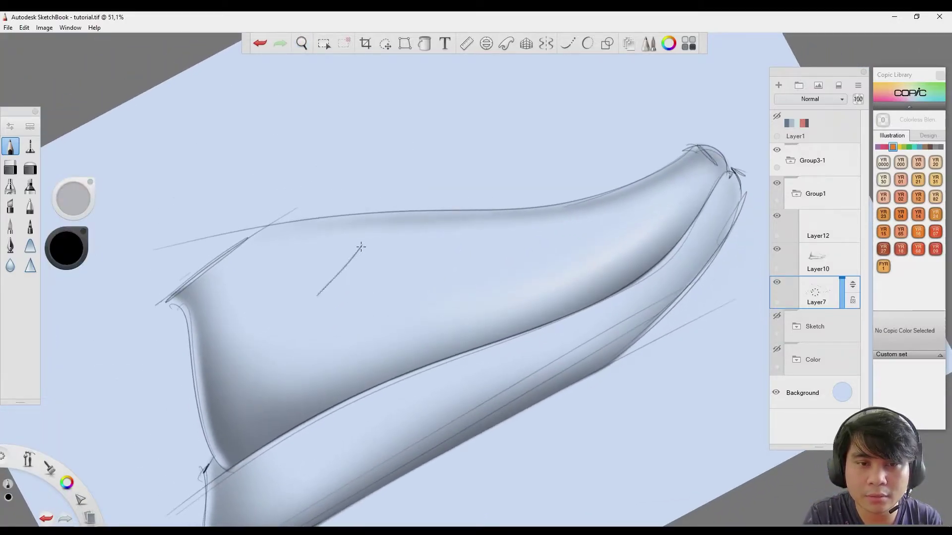
Complete the panel as a narrow closed pencil outline tapering toward the toe, undoing and redrawing misplaced strokes
{"action": "left_click_drag", "start_coordinate": [321, 296], "coordinate": [598, 215]}
{"action": "key", "text": "ctrl+z"}
{"action": "mouse_move", "coordinate": [321, 296]}
{"action": "left_mouse_down"}
{"action": "mouse_move", "coordinate": [530, 235]}
{"action": "mouse_move", "coordinate": [358, 247]}
{"action": "left_mouse_up"}
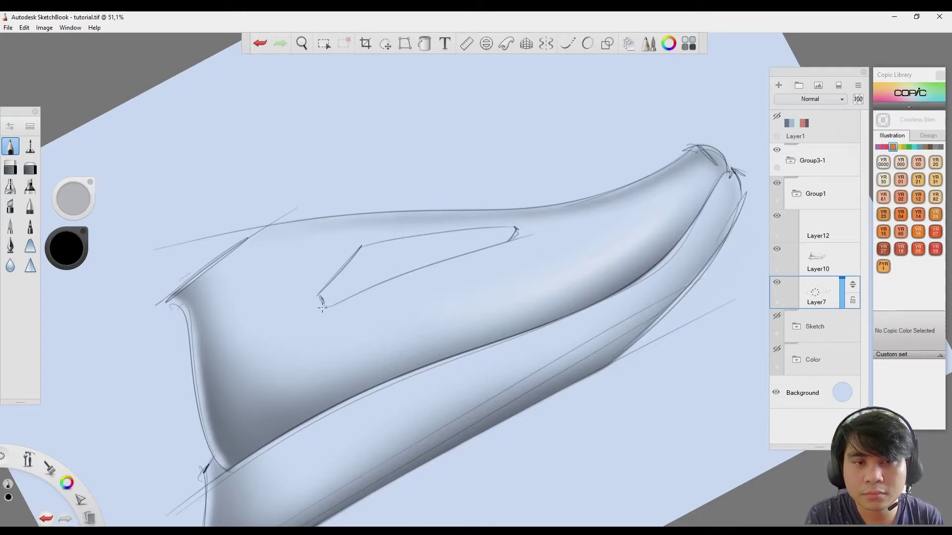
{"action": "left_click_drag", "start_coordinate": [514, 238], "coordinate": [391, 281]}
{"action": "key", "text": "ctrl+z"}
{"action": "left_click_drag", "start_coordinate": [328, 305], "coordinate": [510, 239]}
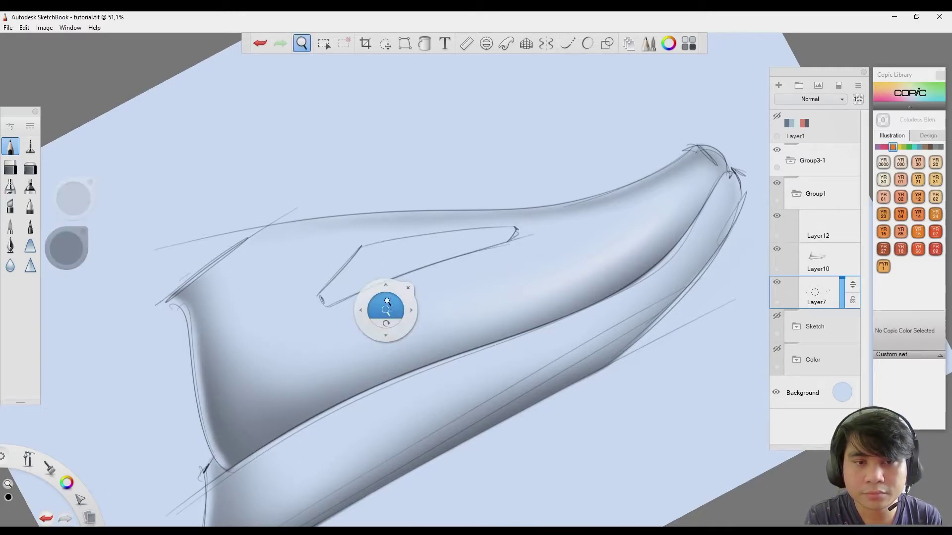
Set the airbrush to black, add a new layer above Layer10 for the panel's shading, and undo the test stroke
{"action": "left_click_drag", "start_coordinate": [386, 314], "coordinate": [454, 304]}
{"action": "left_click", "coordinate": [819, 259]}
{"action": "left_click", "coordinate": [10, 186]}
{"action": "left_click_drag", "start_coordinate": [69, 249], "coordinate": [69, 252]}
{"action": "left_click_drag", "start_coordinate": [76, 198], "coordinate": [74, 204]}
{"action": "key", "text": "space"}
{"action": "left_click_drag", "start_coordinate": [393, 297], "coordinate": [489, 197]}
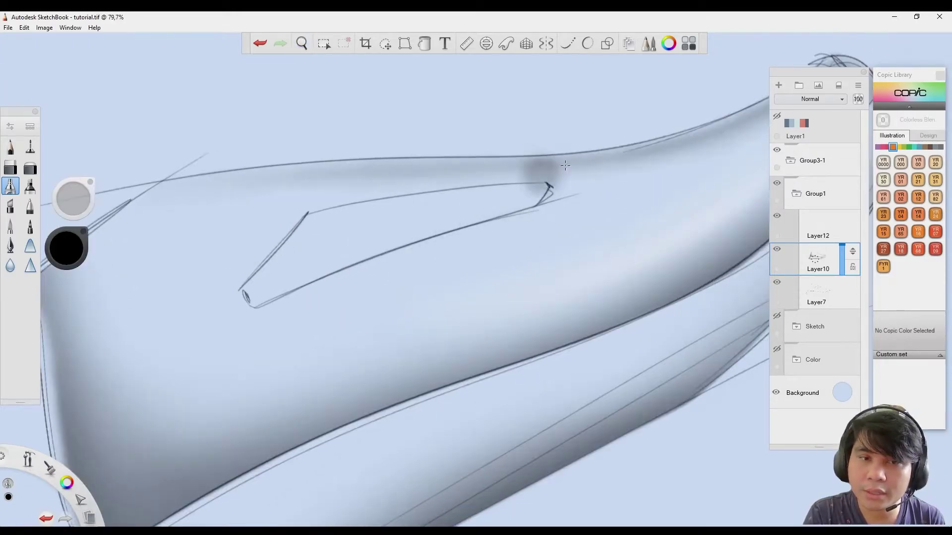
{"action": "left_click", "coordinate": [777, 85]}
{"action": "key", "text": "ctrl+z"}
Airbrush a soft dark shadow along the lower edge of the panel outline on the new layer
{"action": "mouse_move", "coordinate": [242, 313]}
{"action": "left_mouse_down"}
{"action": "mouse_move", "coordinate": [515, 194]}
{"action": "mouse_move", "coordinate": [251, 310]}
{"action": "mouse_move", "coordinate": [540, 200]}
{"action": "left_mouse_up"}
{"action": "left_click_drag", "start_coordinate": [304, 276], "coordinate": [476, 219]}
{"action": "key", "text": "ctrl+z"}
{"action": "key", "text": "ctrl+y"}
Erase the airbrushed shading inside the panel outline, keeping only the shadow below its lower edge and undoing misplaced eraser strokes
{"action": "left_click", "coordinate": [10, 167]}
{"action": "key", "text": "space"}
{"action": "left_click_drag", "start_coordinate": [292, 290], "coordinate": [317, 278]}
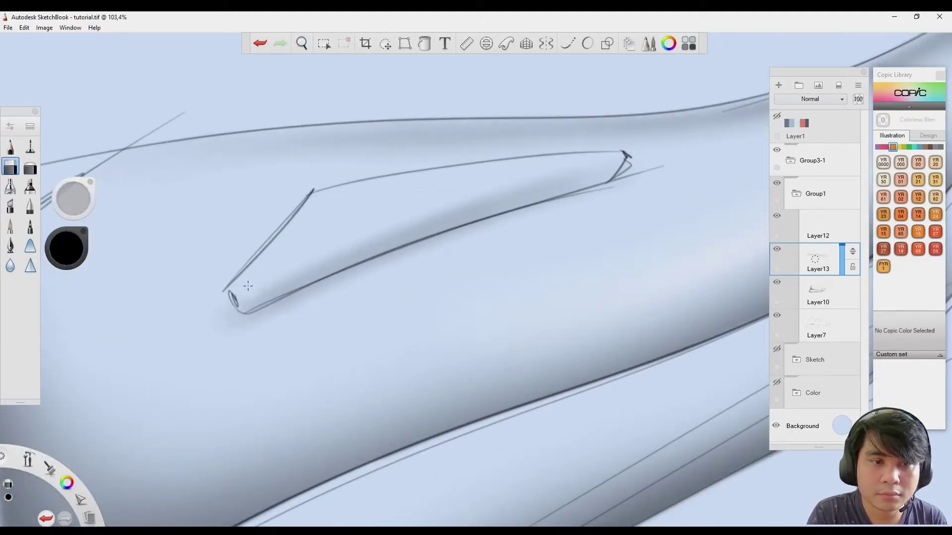
{"action": "mouse_move", "coordinate": [262, 296]}
{"action": "left_mouse_down"}
{"action": "mouse_move", "coordinate": [235, 308]}
{"action": "mouse_move", "coordinate": [374, 240]}
{"action": "mouse_move", "coordinate": [295, 275]}
{"action": "mouse_move", "coordinate": [525, 186]}
{"action": "mouse_move", "coordinate": [437, 212]}
{"action": "mouse_move", "coordinate": [600, 168]}
{"action": "left_mouse_up"}
{"action": "key", "text": "ctrl+z"}
{"action": "key", "text": "ctrl+z"}
{"action": "key", "text": "ctrl+z"}
{"action": "key", "text": "ctrl+z"}
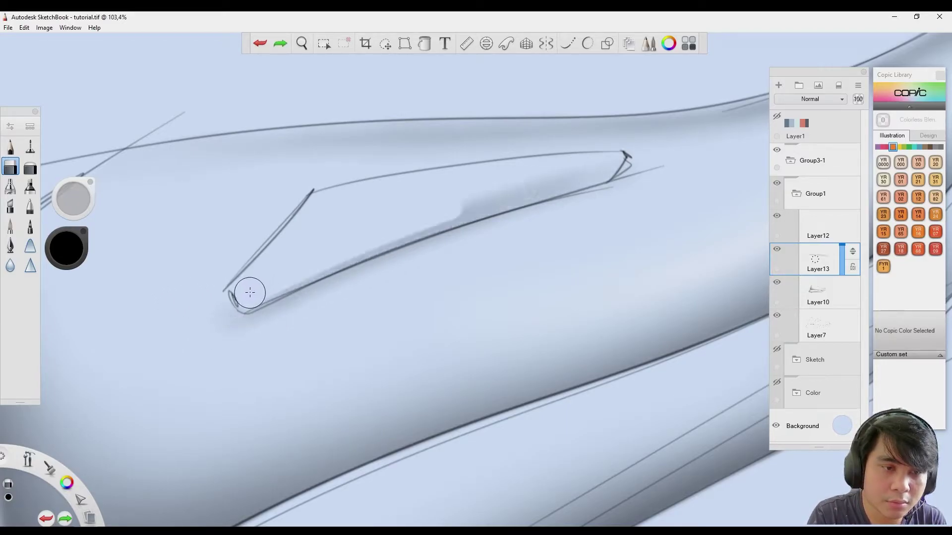
{"action": "left_click_drag", "start_coordinate": [249, 292], "coordinate": [457, 206]}
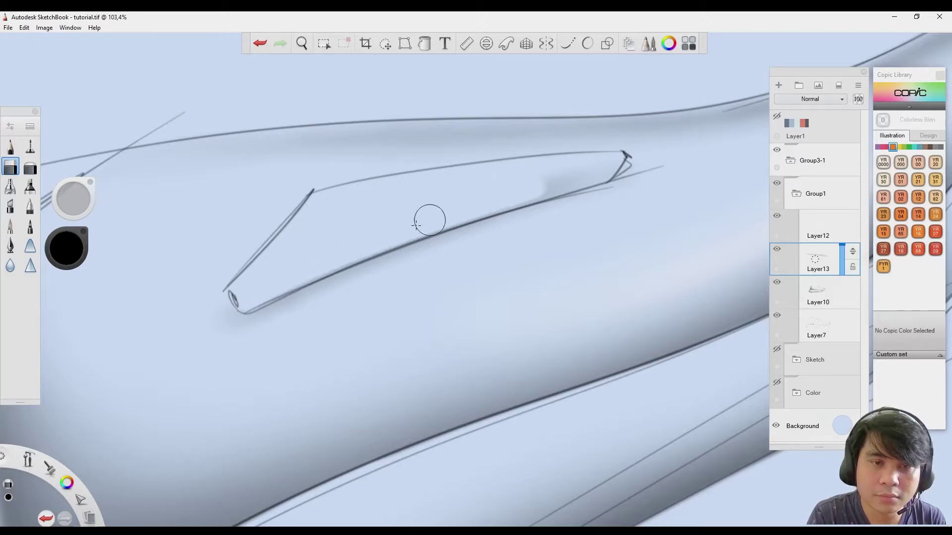
{"action": "key", "text": "space"}
{"action": "left_click_drag", "start_coordinate": [456, 270], "coordinate": [431, 288]}
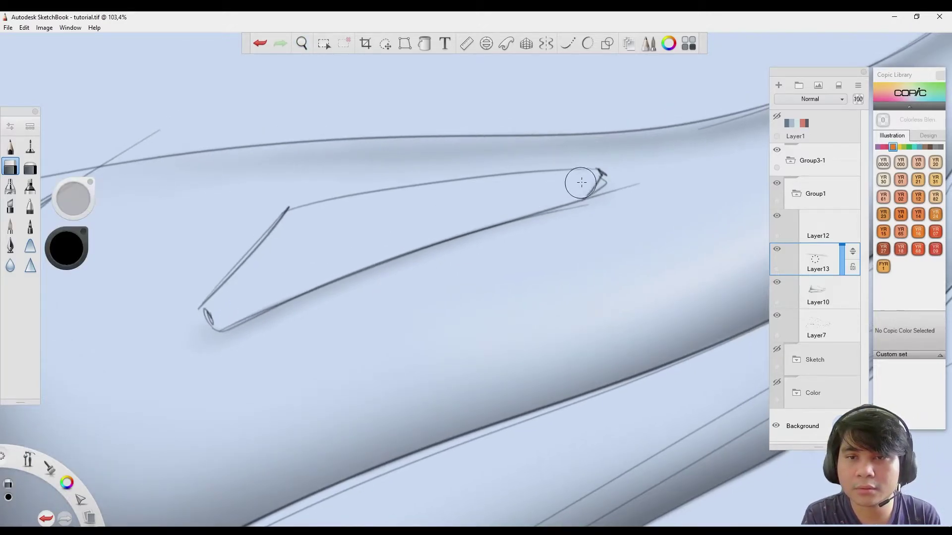
{"action": "key", "text": "space"}
{"action": "left_click_drag", "start_coordinate": [484, 270], "coordinate": [400, 263]}
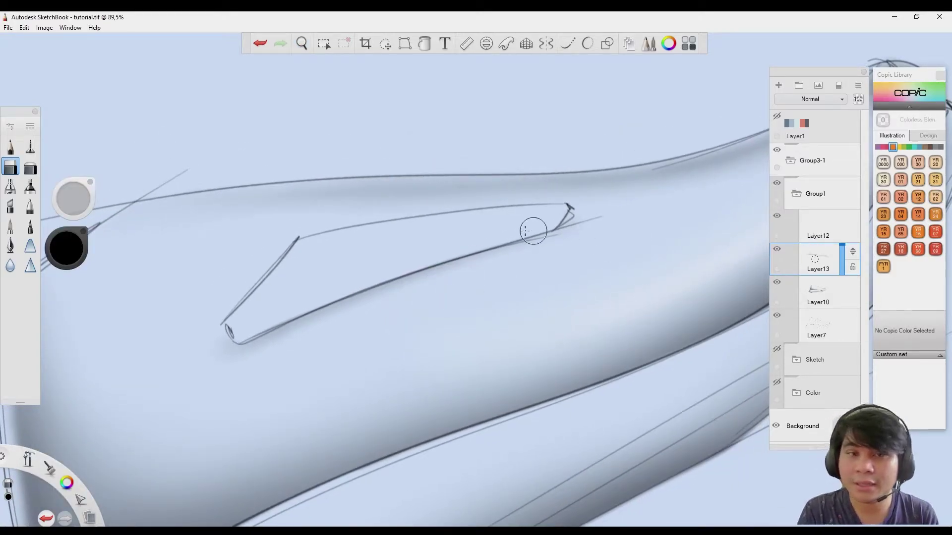
Adjust the pencil's brush size, set its colour to white, and select the highlight layer, Layer12
{"action": "left_click", "coordinate": [14, 149]}
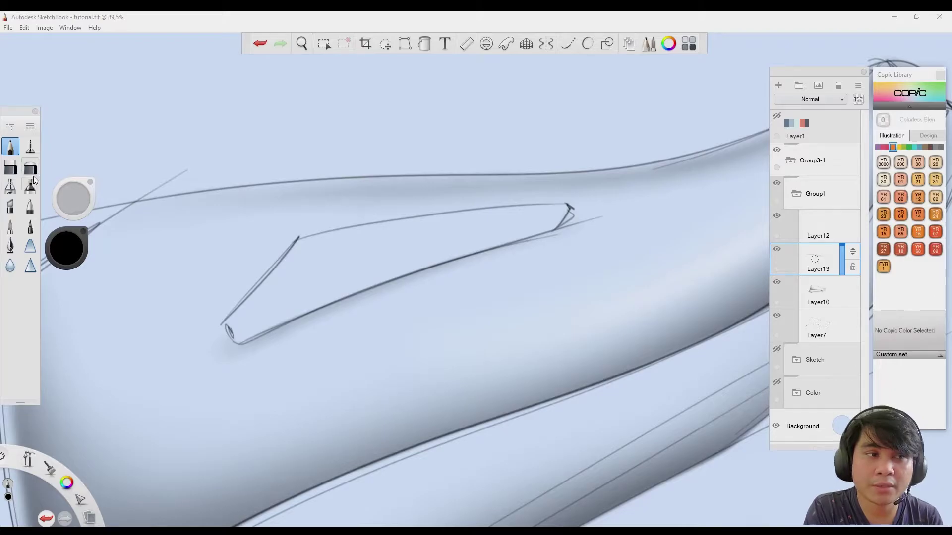
{"action": "left_click", "coordinate": [11, 127]}
{"action": "left_click", "coordinate": [488, 123]}
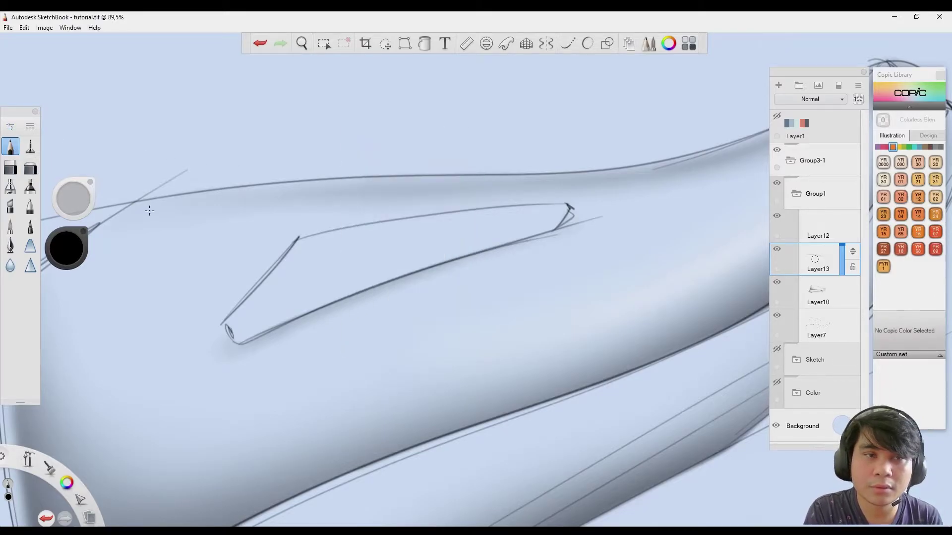
{"action": "left_click_drag", "start_coordinate": [73, 198], "coordinate": [83, 196]}
{"action": "left_click", "coordinate": [66, 251]}
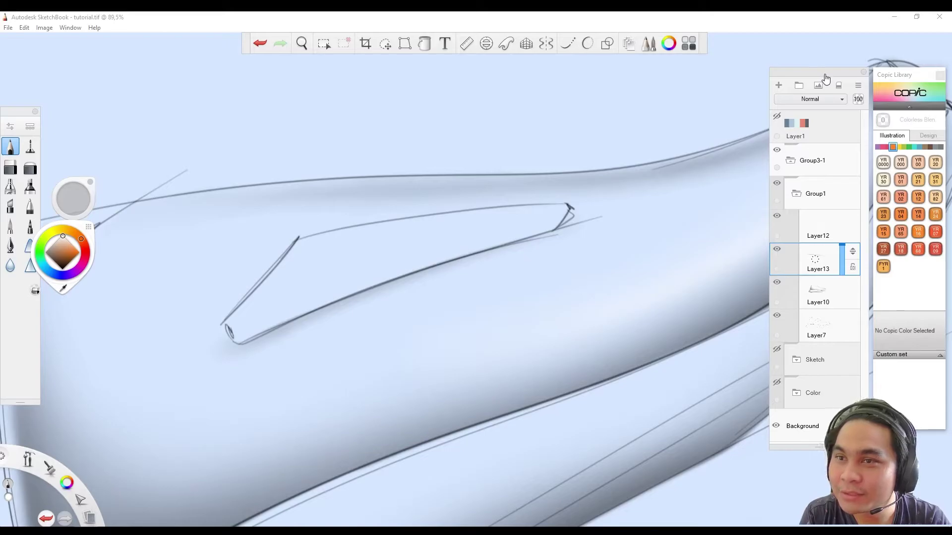
{"action": "left_click_drag", "start_coordinate": [825, 78], "coordinate": [805, 77]}
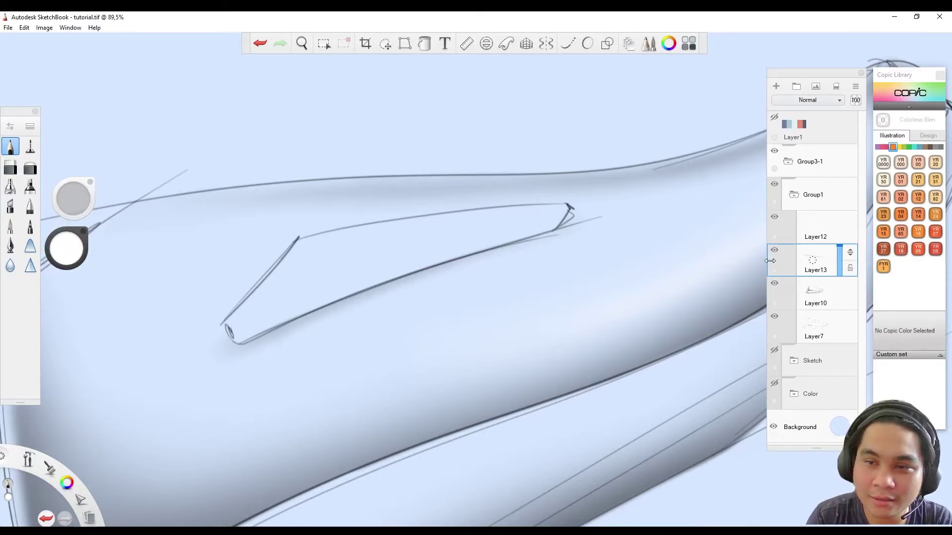
{"action": "left_click", "coordinate": [776, 219]}
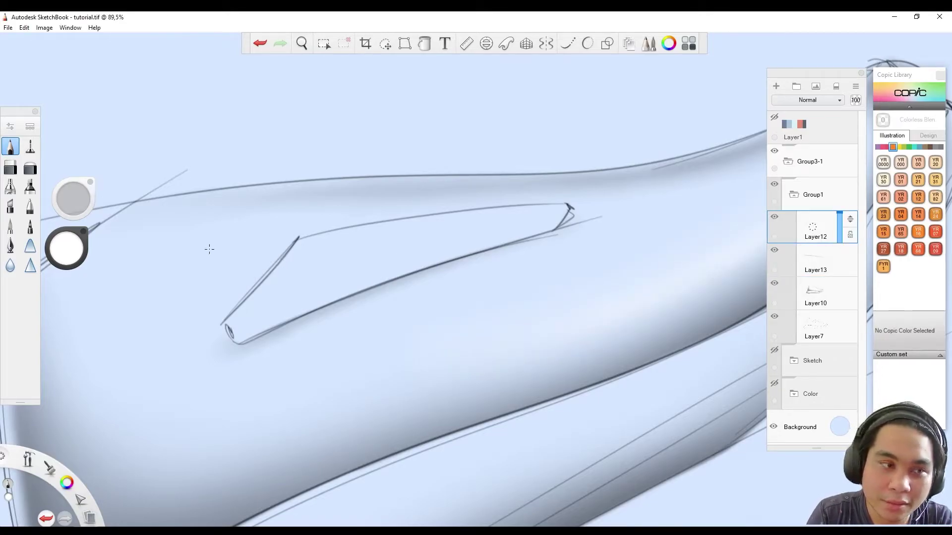
Try fine white pencil highlight strokes at the rear corner of the panel outline, undoing the misplaced ones
{"action": "scroll", "coordinate": [328, 297], "scroll_direction": "up", "scroll_amount": 2}
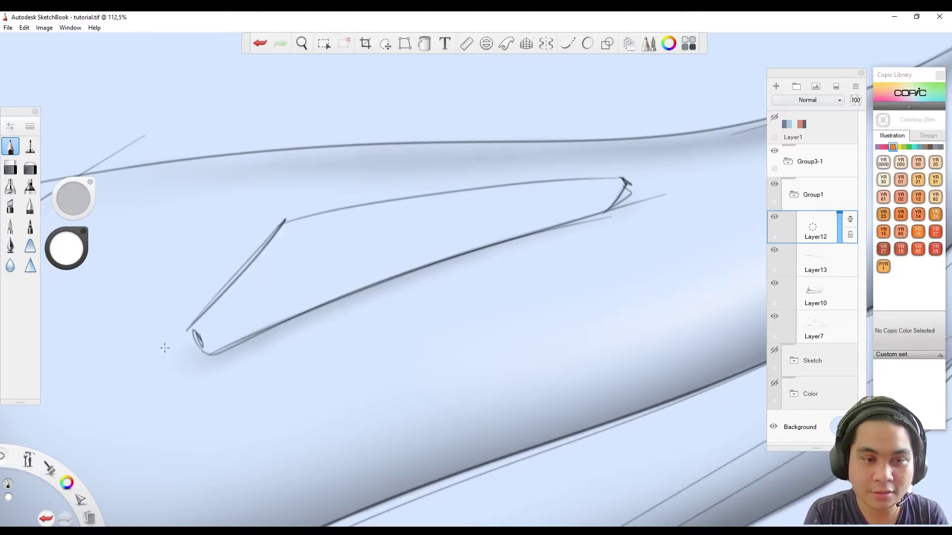
{"action": "key", "text": "ctrl+z"}
{"action": "mouse_move", "coordinate": [286, 220]}
{"action": "left_mouse_down"}
{"action": "mouse_move", "coordinate": [624, 178]}
{"action": "mouse_move", "coordinate": [303, 226]}
{"action": "left_mouse_up"}
{"action": "key", "text": "ctrl+z"}
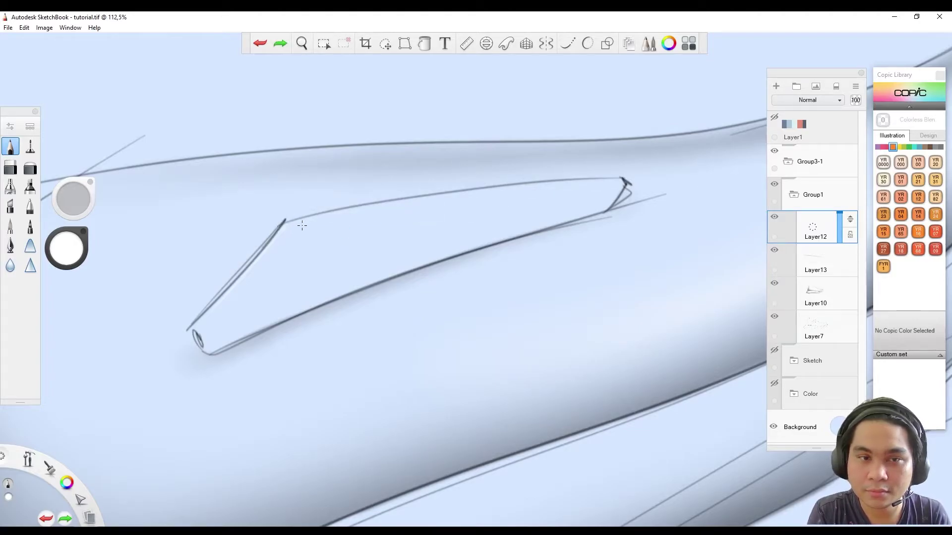
{"action": "scroll", "coordinate": [543, 206], "scroll_direction": "down", "scroll_amount": 5}
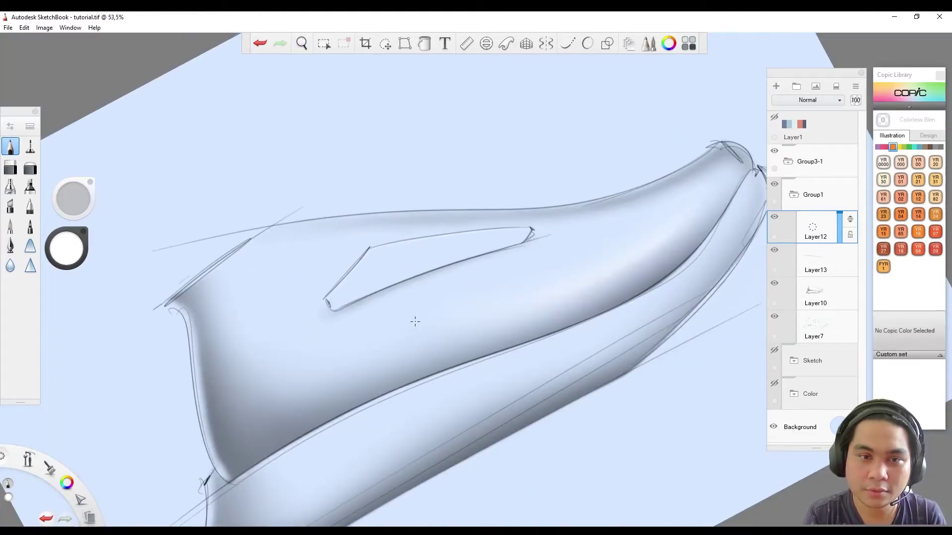
{"action": "scroll", "coordinate": [474, 279], "scroll_direction": "down", "scroll_amount": 1}
{"action": "scroll", "coordinate": [403, 324], "scroll_direction": "down", "scroll_amount": 2}
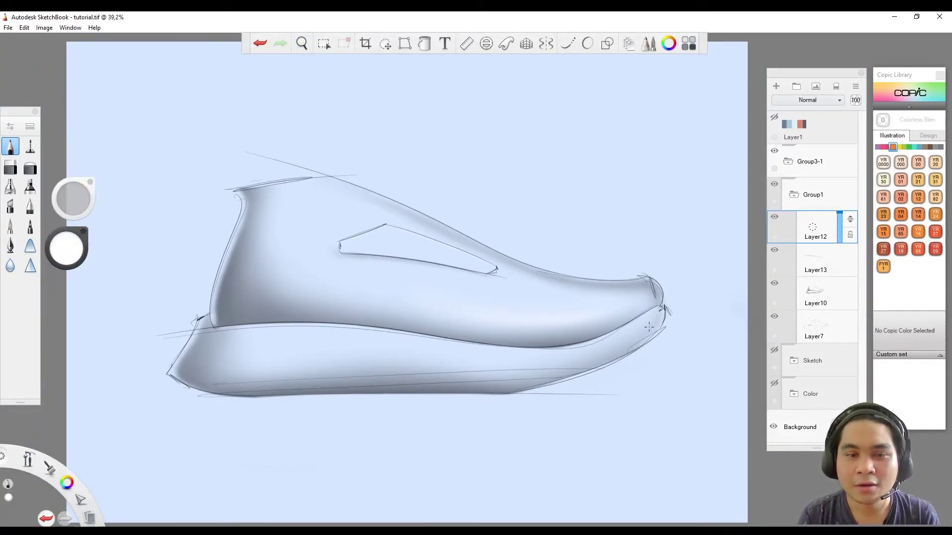
Airbrush a large dark arched shadow in black across the lower middle of the sole on Layer13
{"action": "left_click", "coordinate": [812, 300]}
{"action": "left_click", "coordinate": [817, 266]}
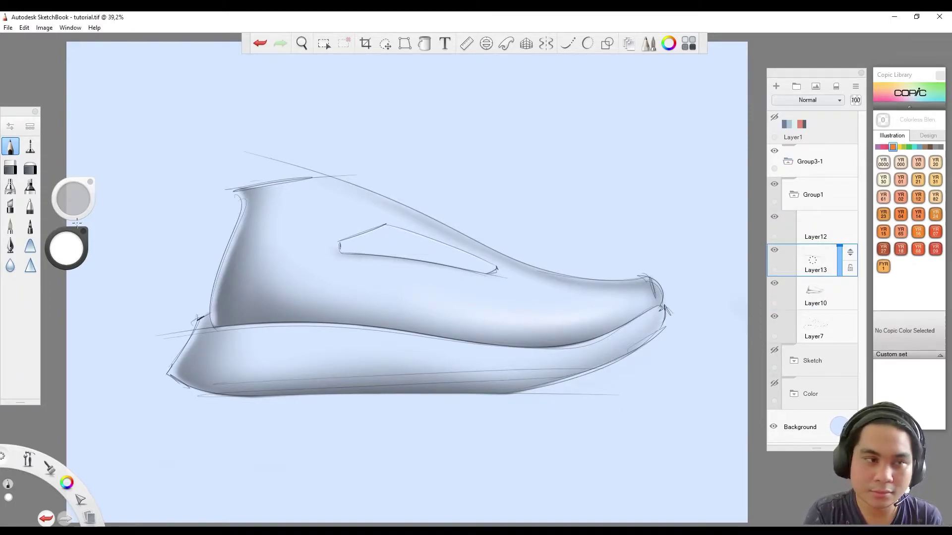
{"action": "left_click", "coordinate": [10, 186]}
{"action": "left_click", "coordinate": [67, 248]}
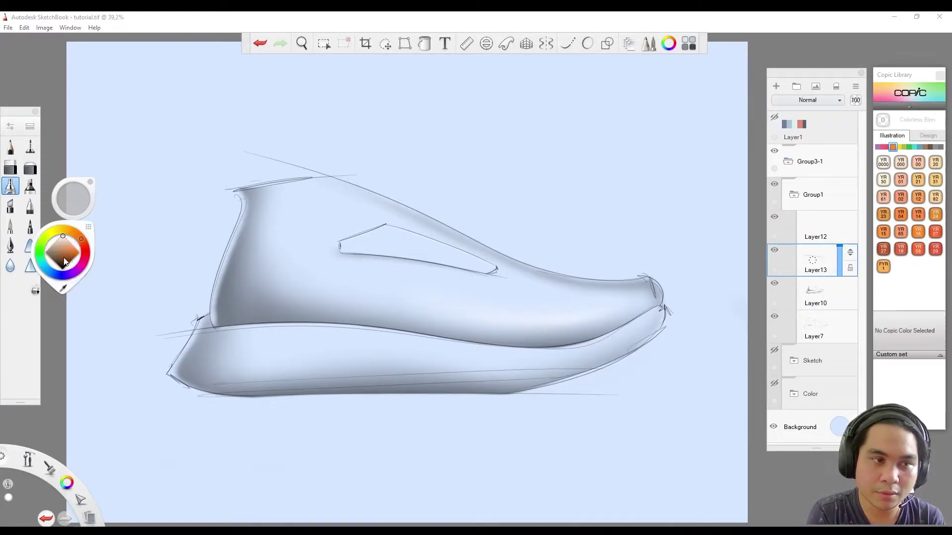
{"action": "key", "text": "space"}
{"action": "left_click_drag", "start_coordinate": [340, 395], "coordinate": [357, 322]}
{"action": "left_click_drag", "start_coordinate": [79, 193], "coordinate": [75, 192]}
{"action": "mouse_move", "coordinate": [257, 397]}
{"action": "left_mouse_down"}
{"action": "mouse_move", "coordinate": [297, 386]}
{"action": "mouse_move", "coordinate": [238, 406]}
{"action": "left_mouse_up"}
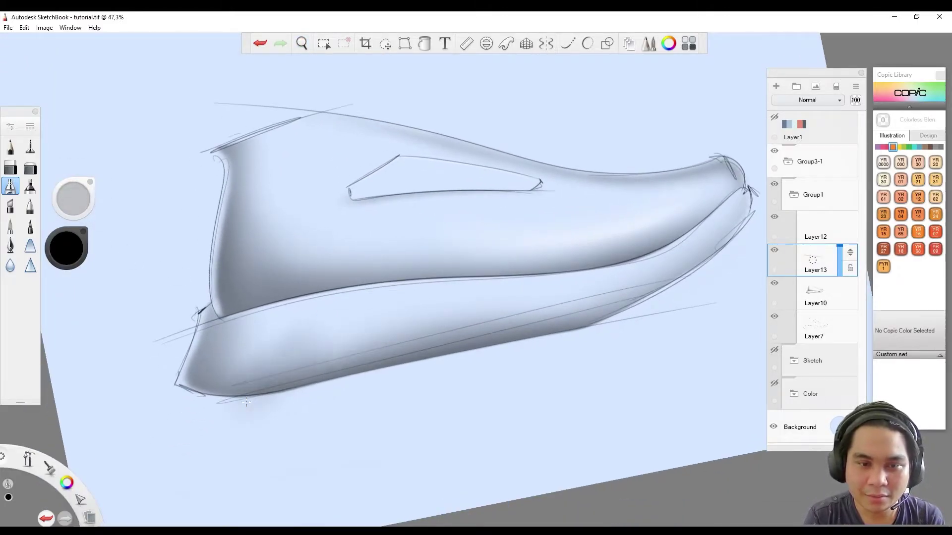
{"action": "left_click_drag", "start_coordinate": [298, 347], "coordinate": [536, 337]}
{"action": "mouse_move", "coordinate": [446, 322]}
{"action": "left_mouse_down"}
{"action": "mouse_move", "coordinate": [248, 403]}
{"action": "mouse_move", "coordinate": [283, 386]}
{"action": "mouse_move", "coordinate": [424, 386]}
{"action": "mouse_move", "coordinate": [256, 384]}
{"action": "mouse_move", "coordinate": [427, 370]}
{"action": "left_mouse_up"}
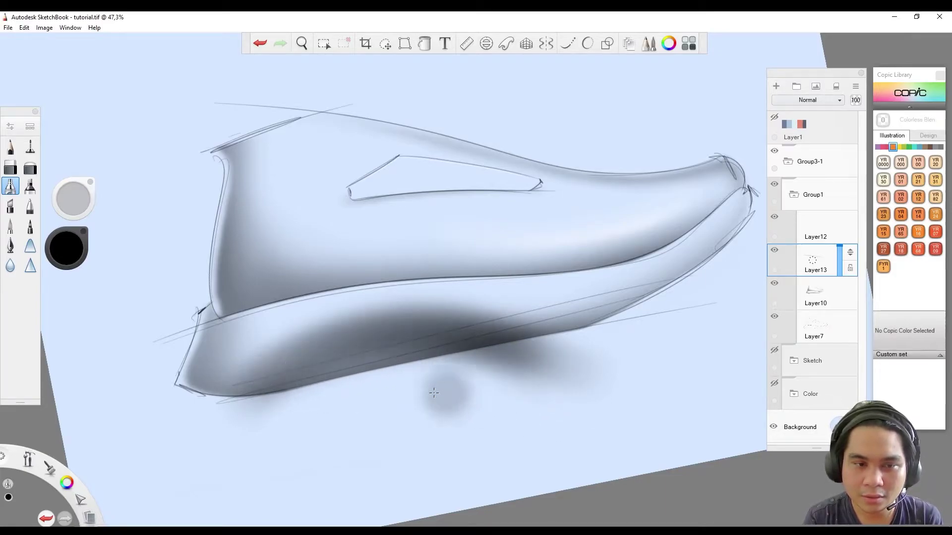
Erase along the top of the sole's dark shadow to give it a crisp arched edge, undoing and repeating misplaced eraser strokes
{"action": "left_click", "coordinate": [10, 168]}
{"action": "key", "text": "space"}
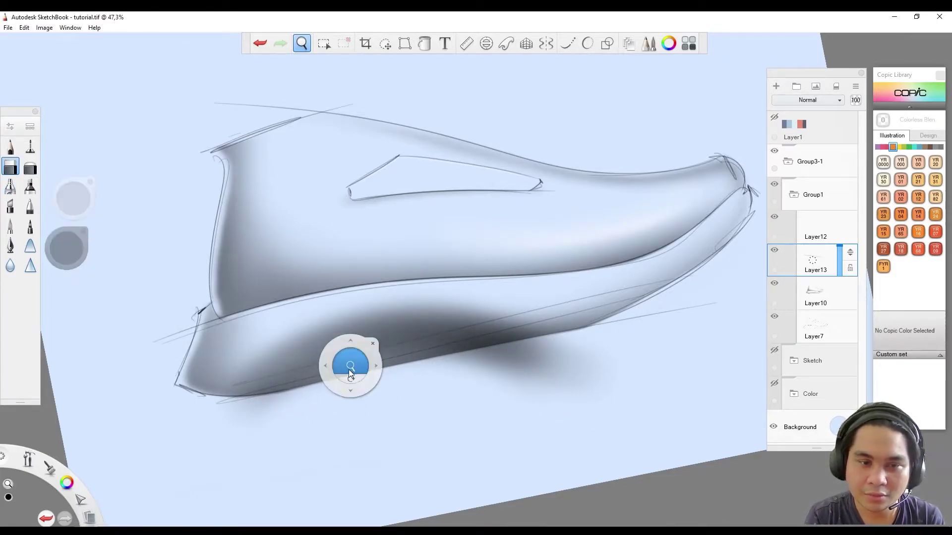
{"action": "left_click_drag", "start_coordinate": [351, 365], "coordinate": [364, 359]}
{"action": "left_click_drag", "start_coordinate": [79, 197], "coordinate": [314, 335]}
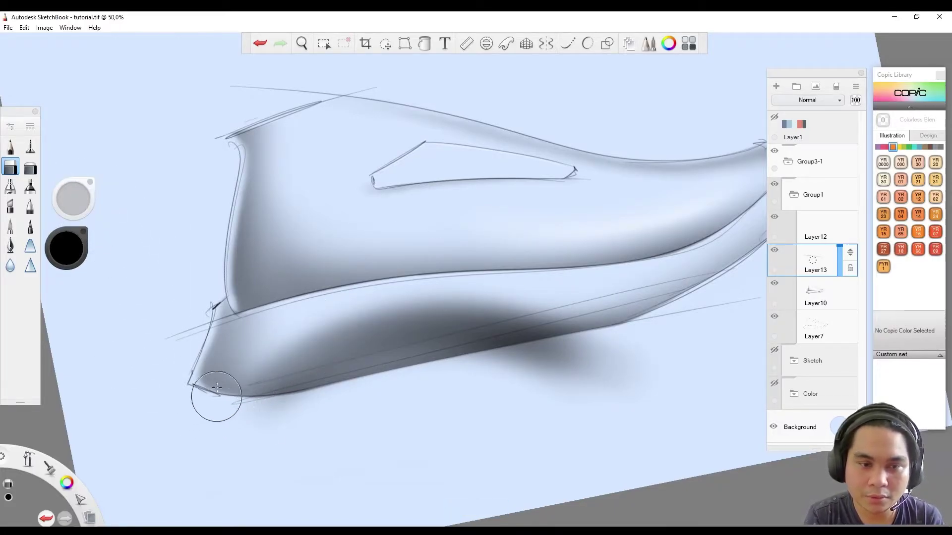
{"action": "mouse_move", "coordinate": [256, 357]}
{"action": "left_mouse_down"}
{"action": "mouse_move", "coordinate": [220, 415]}
{"action": "mouse_move", "coordinate": [240, 375]}
{"action": "mouse_move", "coordinate": [351, 340]}
{"action": "left_mouse_up"}
{"action": "key", "text": "ctrl+z"}
{"action": "key", "text": "ctrl+z"}
{"action": "left_click_drag", "start_coordinate": [257, 362], "coordinate": [625, 298]}
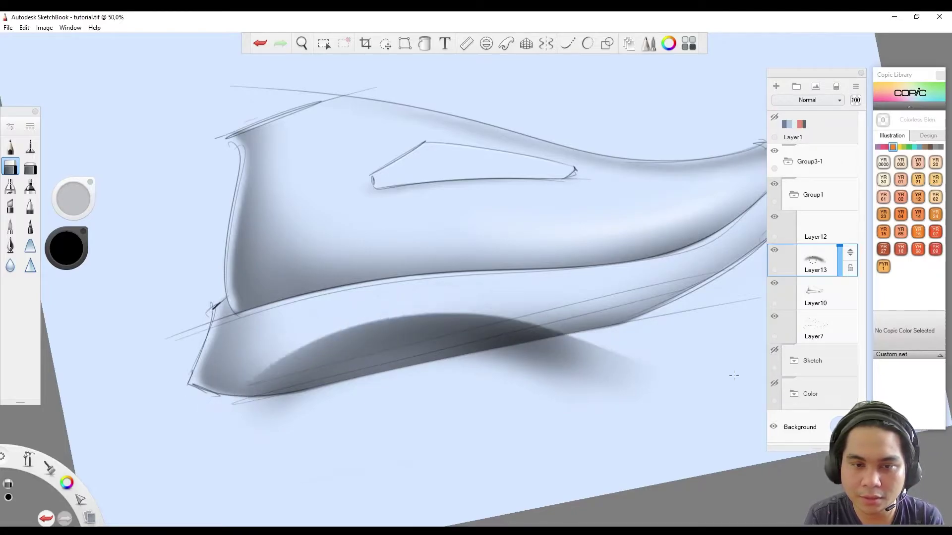
Fade the rear end of the dark arch with the soft eraser, and erase the overspray below the sole with the hard eraser
{"action": "left_click", "coordinate": [30, 171]}
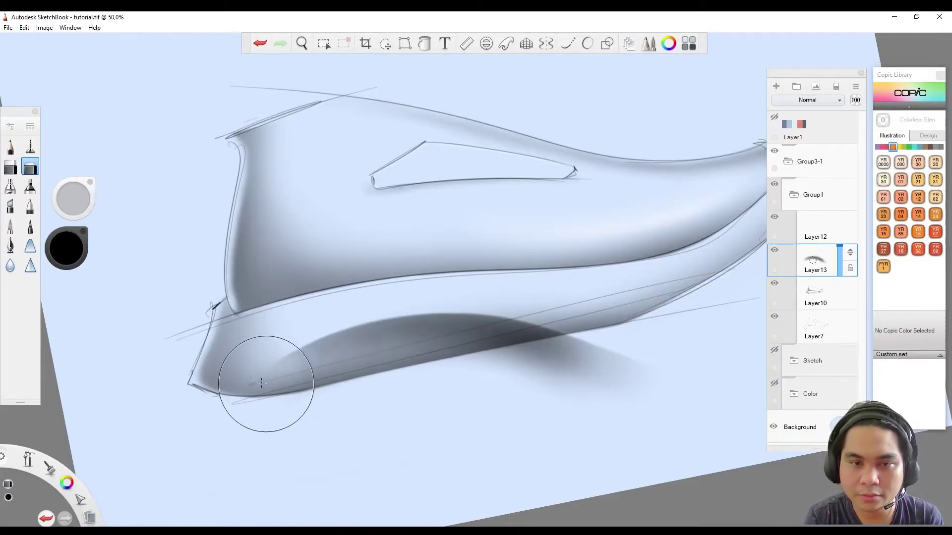
{"action": "left_click", "coordinate": [20, 170]}
{"action": "mouse_move", "coordinate": [590, 372]}
{"action": "left_mouse_down"}
{"action": "mouse_move", "coordinate": [626, 358]}
{"action": "mouse_move", "coordinate": [540, 360]}
{"action": "mouse_move", "coordinate": [674, 343]}
{"action": "mouse_move", "coordinate": [567, 355]}
{"action": "left_mouse_up"}
{"action": "key", "text": "space"}
{"action": "left_click_drag", "start_coordinate": [444, 389], "coordinate": [444, 394]}
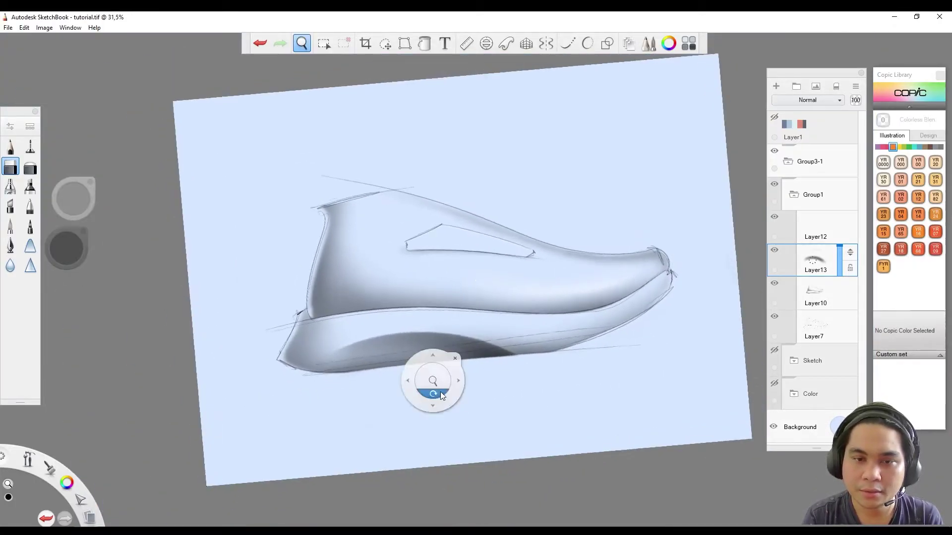
{"action": "left_click", "coordinate": [439, 393]}
Try a curved pencil contour line running down across the sole and its dark arch, and undo it
{"action": "left_click", "coordinate": [10, 146]}
{"action": "key", "text": "space"}
{"action": "mouse_move", "coordinate": [385, 334]}
{"action": "left_mouse_down"}
{"action": "mouse_move", "coordinate": [397, 323]}
{"action": "mouse_move", "coordinate": [391, 331]}
{"action": "left_mouse_up"}
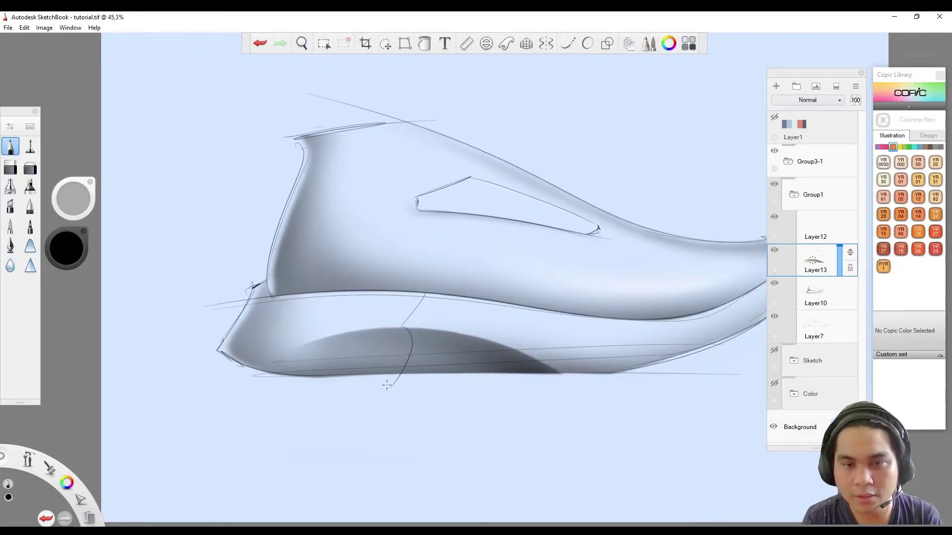
{"action": "key", "text": "space"}
{"action": "left_click_drag", "start_coordinate": [386, 385], "coordinate": [377, 418]}
{"action": "key", "text": "ctrl+z"}
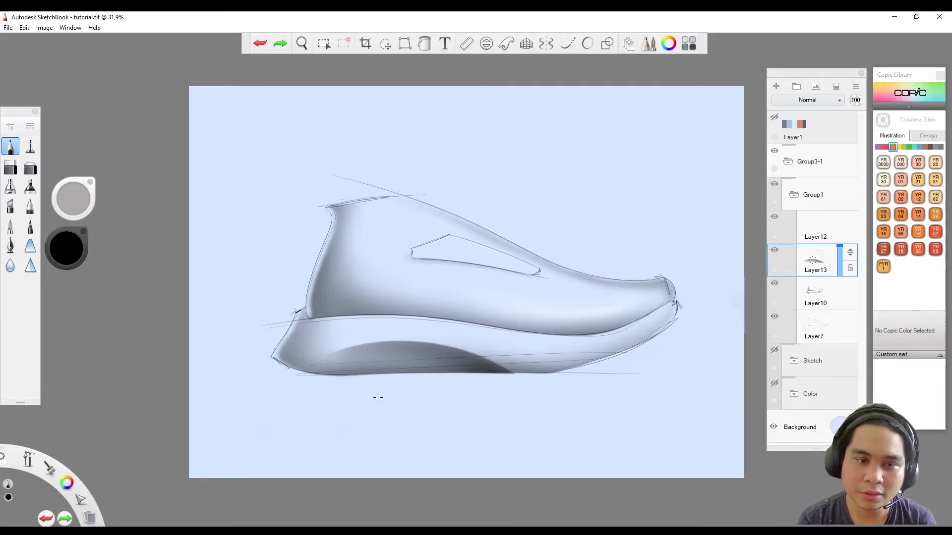
Delete the practice sketch and shading layers inside Group1, and show the Sketch and Color groups
{"action": "key", "text": "space"}
{"action": "left_click_drag", "start_coordinate": [478, 272], "coordinate": [355, 326]}
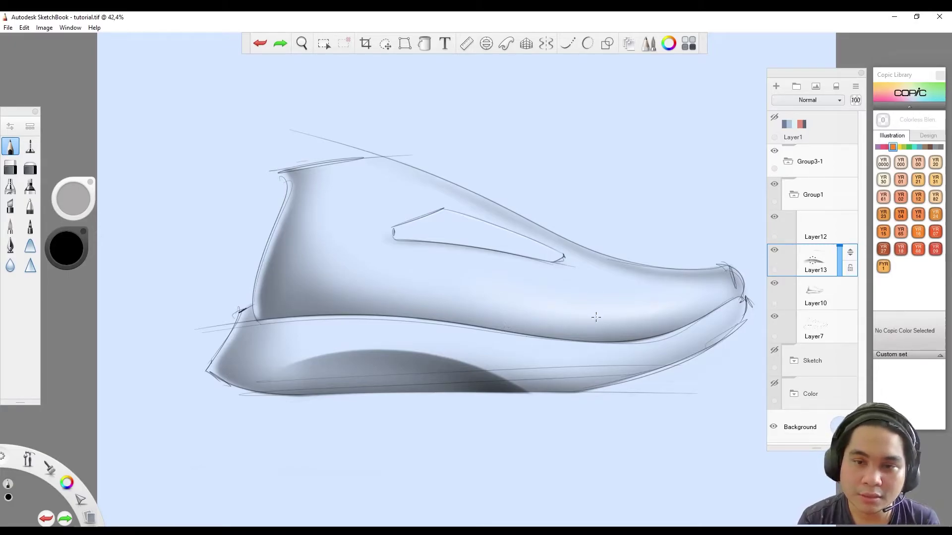
{"action": "left_click", "coordinate": [809, 216]}
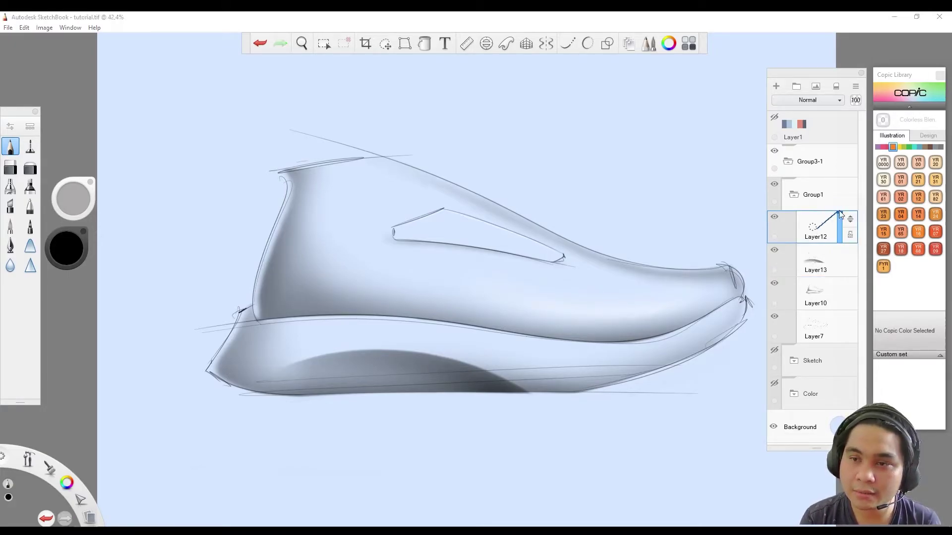
{"action": "key", "text": "Delete"}
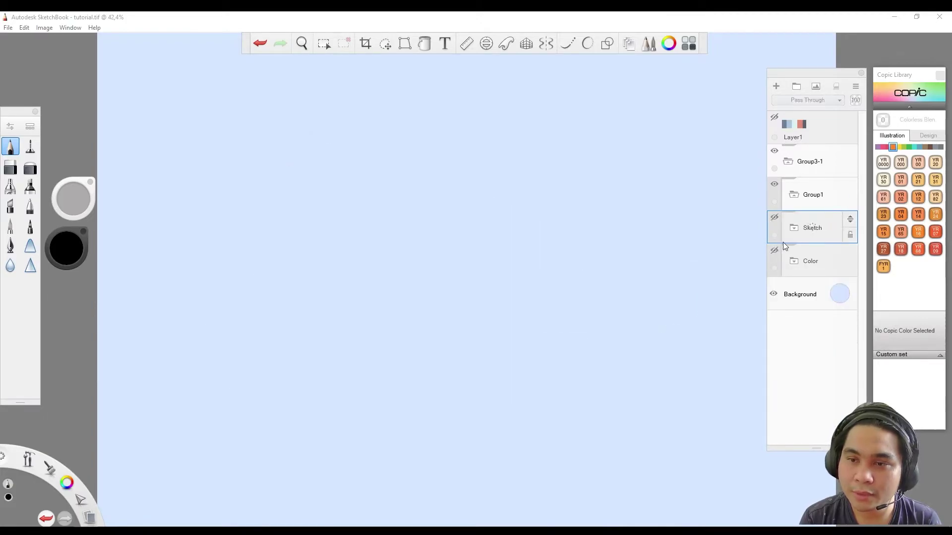
{"action": "left_click", "coordinate": [774, 218]}
{"action": "left_click", "coordinate": [775, 250]}
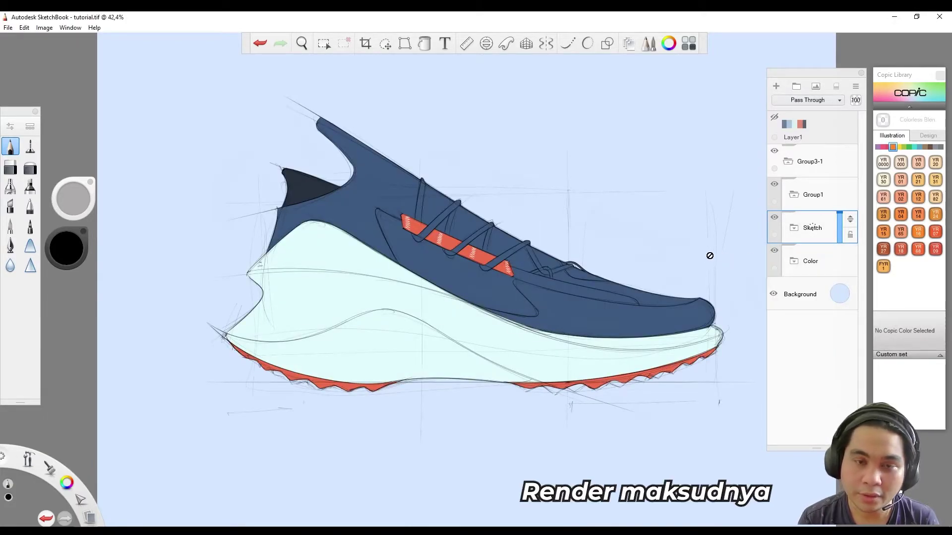
Add a layer in Group1 and airbrush soft black shading along the sole's heel, underside and toe
{"action": "left_click", "coordinate": [805, 205]}
{"action": "left_click", "coordinate": [777, 86]}
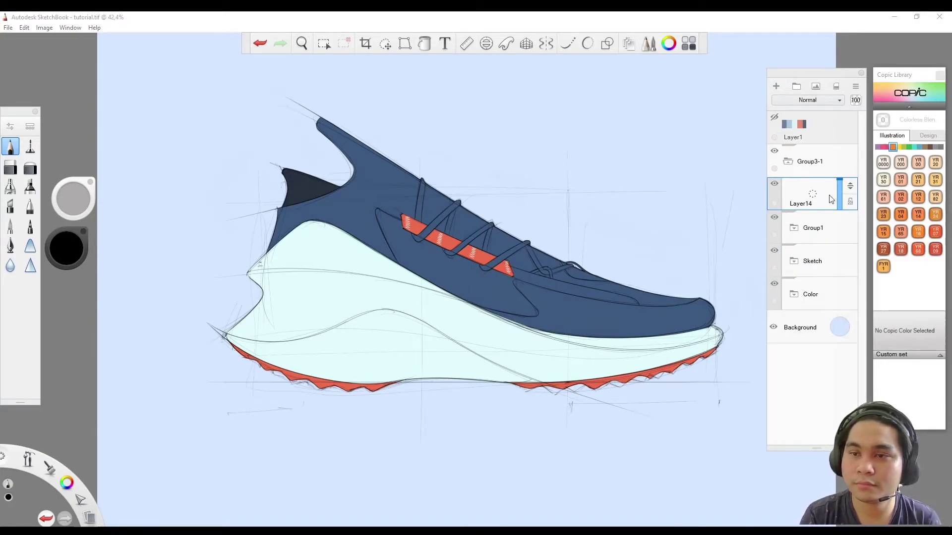
{"action": "left_click", "coordinate": [10, 188]}
{"action": "mouse_move", "coordinate": [238, 248]}
{"action": "left_mouse_down"}
{"action": "mouse_move", "coordinate": [228, 327]}
{"action": "mouse_move", "coordinate": [397, 421]}
{"action": "mouse_move", "coordinate": [440, 432]}
{"action": "mouse_move", "coordinate": [425, 472]}
{"action": "left_mouse_up"}
{"action": "mouse_move", "coordinate": [223, 396]}
{"action": "left_mouse_down"}
{"action": "mouse_move", "coordinate": [257, 446]}
{"action": "mouse_move", "coordinate": [248, 337]}
{"action": "mouse_move", "coordinate": [537, 368]}
{"action": "mouse_move", "coordinate": [511, 378]}
{"action": "left_mouse_up"}
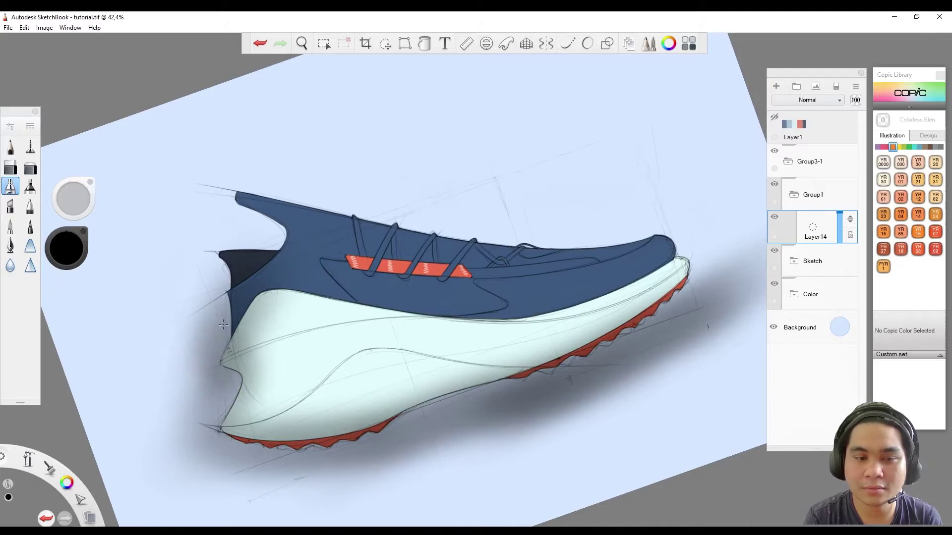
{"action": "mouse_move", "coordinate": [594, 377]}
{"action": "left_mouse_down"}
{"action": "mouse_move", "coordinate": [347, 436]}
{"action": "mouse_move", "coordinate": [189, 452]}
{"action": "left_mouse_up"}
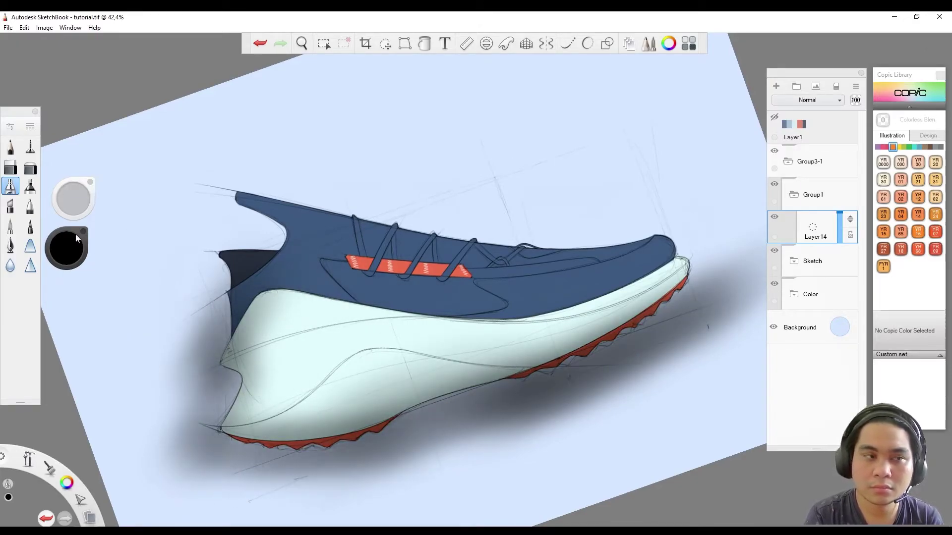
{"action": "mouse_move", "coordinate": [714, 302]}
{"action": "left_mouse_down"}
{"action": "mouse_move", "coordinate": [514, 426]}
{"action": "mouse_move", "coordinate": [552, 418]}
{"action": "left_mouse_up"}
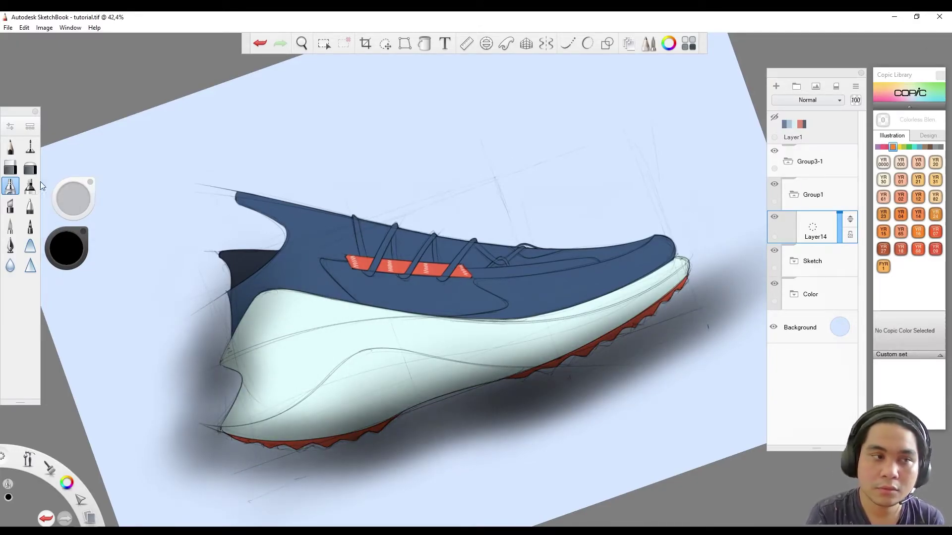
Erase the airbrush overspray behind the heel and beneath the rear of the sole with the hard eraser
{"action": "left_click", "coordinate": [10, 168]}
{"action": "mouse_move", "coordinate": [236, 320]}
{"action": "left_mouse_down"}
{"action": "mouse_move", "coordinate": [223, 277]}
{"action": "mouse_move", "coordinate": [201, 379]}
{"action": "left_mouse_up"}
{"action": "scroll", "coordinate": [201, 379], "scroll_direction": "up", "scroll_amount": 2}
{"action": "left_click_drag", "start_coordinate": [73, 199], "coordinate": [64, 198]}
{"action": "mouse_move", "coordinate": [231, 324]}
{"action": "left_mouse_down"}
{"action": "mouse_move", "coordinate": [218, 392]}
{"action": "mouse_move", "coordinate": [188, 406]}
{"action": "left_mouse_up"}
{"action": "key", "text": "space"}
{"action": "left_click_drag", "start_coordinate": [240, 447], "coordinate": [262, 336]}
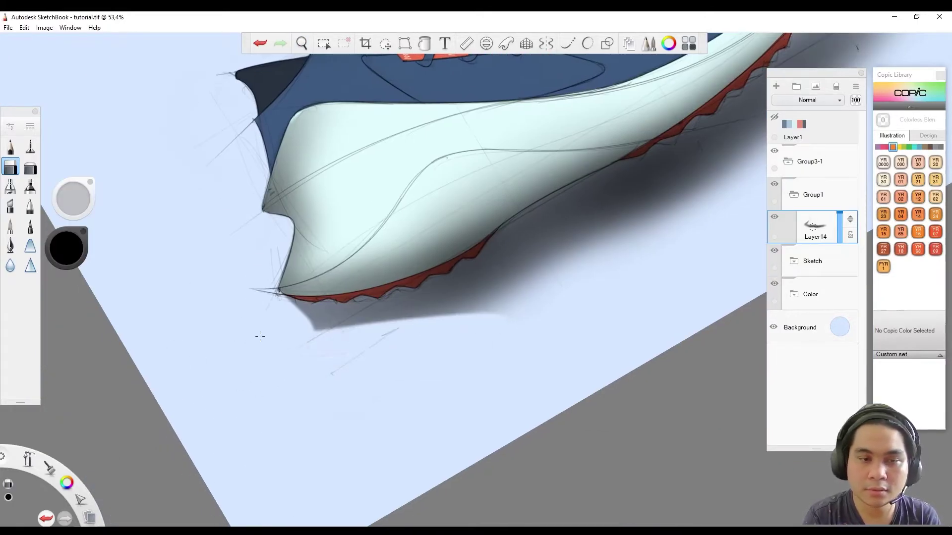
{"action": "mouse_move", "coordinate": [411, 319]}
{"action": "left_mouse_down"}
{"action": "mouse_move", "coordinate": [340, 329]}
{"action": "mouse_move", "coordinate": [545, 258]}
{"action": "left_mouse_up"}
Erase the overspray below the forefoot and around the toe, undoing a misplaced stroke, and soften the sole shading with the soft eraser
{"action": "key", "text": "space"}
{"action": "mouse_move", "coordinate": [436, 350]}
{"action": "left_mouse_down"}
{"action": "mouse_move", "coordinate": [297, 429]}
{"action": "mouse_move", "coordinate": [350, 344]}
{"action": "mouse_move", "coordinate": [494, 269]}
{"action": "mouse_move", "coordinate": [393, 308]}
{"action": "mouse_move", "coordinate": [488, 298]}
{"action": "left_mouse_up"}
{"action": "key", "text": "ctrl+z"}
{"action": "left_click_drag", "start_coordinate": [554, 219], "coordinate": [615, 169]}
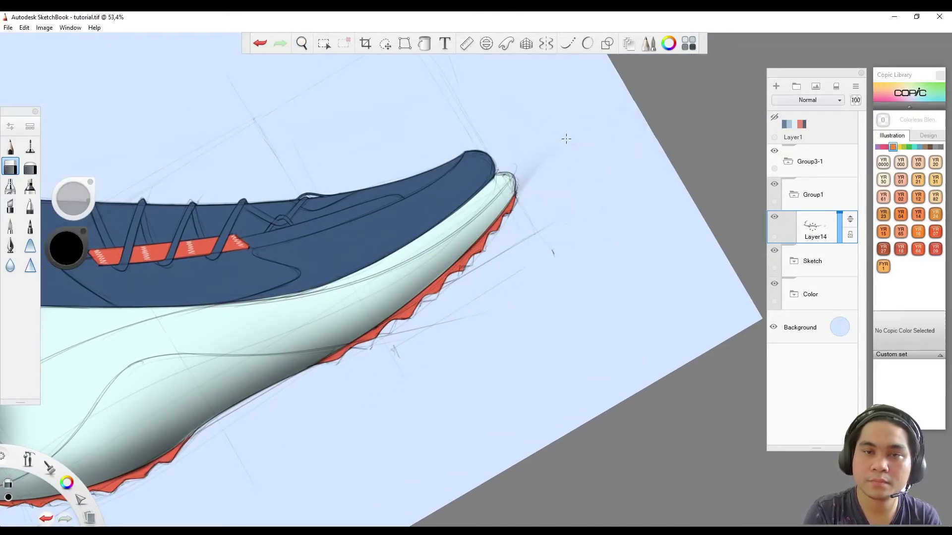
{"action": "key", "text": "space"}
{"action": "mouse_move", "coordinate": [382, 297]}
{"action": "left_mouse_down"}
{"action": "mouse_move", "coordinate": [691, 222]}
{"action": "mouse_move", "coordinate": [477, 357]}
{"action": "mouse_move", "coordinate": [481, 340]}
{"action": "left_mouse_up"}
{"action": "key", "text": "space"}
{"action": "left_click", "coordinate": [30, 168]}
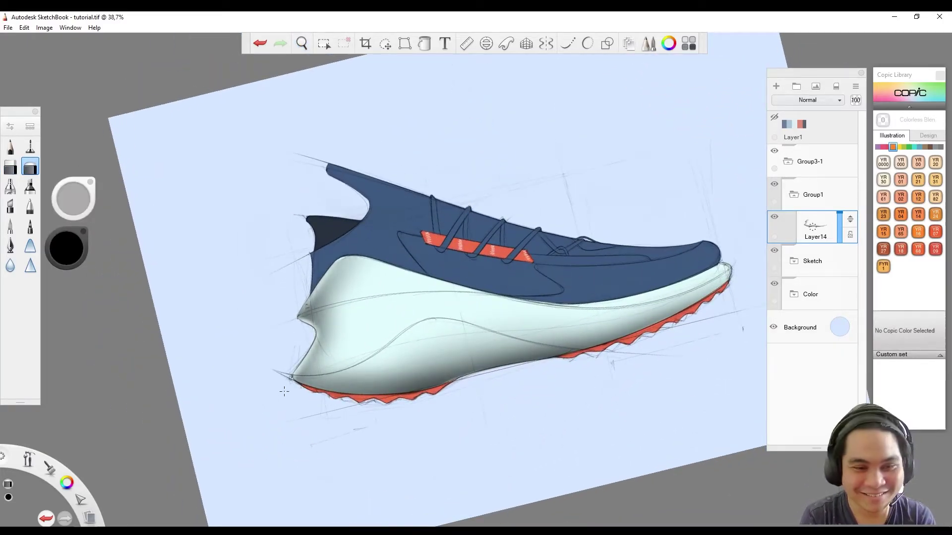
Add a layer and airbrush soft black shading along the sole's upper ridge line from the heel forward
{"action": "left_click", "coordinate": [10, 186]}
{"action": "key", "text": "space"}
{"action": "mouse_move", "coordinate": [347, 347]}
{"action": "left_mouse_down"}
{"action": "mouse_move", "coordinate": [372, 366]}
{"action": "mouse_move", "coordinate": [330, 326]}
{"action": "left_mouse_up"}
{"action": "key", "text": "ctrl+shift+n"}
{"action": "mouse_move", "coordinate": [257, 307]}
{"action": "left_mouse_down"}
{"action": "mouse_move", "coordinate": [330, 326]}
{"action": "mouse_move", "coordinate": [266, 382]}
{"action": "mouse_move", "coordinate": [297, 357]}
{"action": "left_mouse_up"}
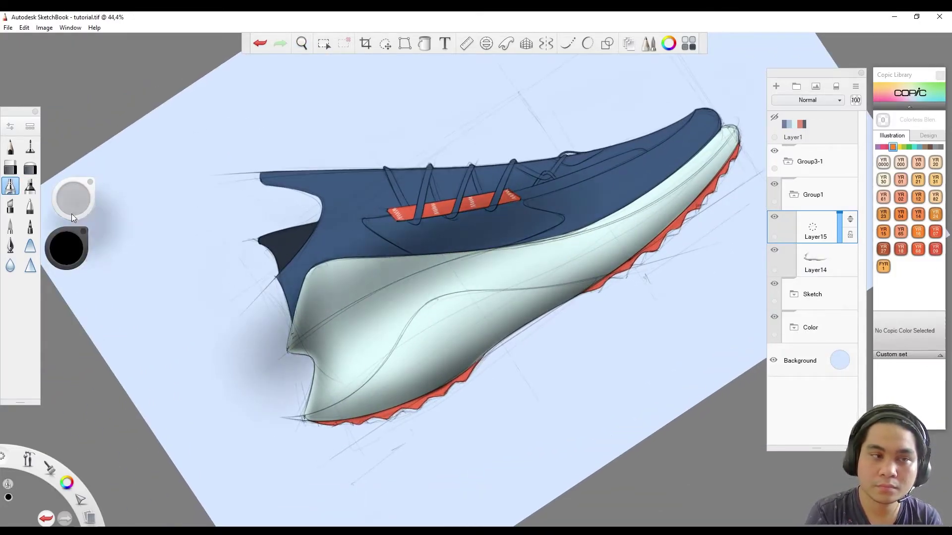
Erase the shading above the sole's upper ridge line and the overspray behind the heel, leaving a crisp edge along the ridge
{"action": "key", "text": "e"}
{"action": "mouse_move", "coordinate": [219, 282]}
{"action": "left_mouse_down"}
{"action": "mouse_move", "coordinate": [241, 356]}
{"action": "mouse_move", "coordinate": [419, 257]}
{"action": "left_mouse_up"}
{"action": "left_click_drag", "start_coordinate": [74, 198], "coordinate": [68, 200]}
{"action": "mouse_move", "coordinate": [287, 363]}
{"action": "left_mouse_down"}
{"action": "mouse_move", "coordinate": [299, 383]}
{"action": "mouse_move", "coordinate": [431, 381]}
{"action": "left_mouse_up"}
{"action": "key", "text": "space"}
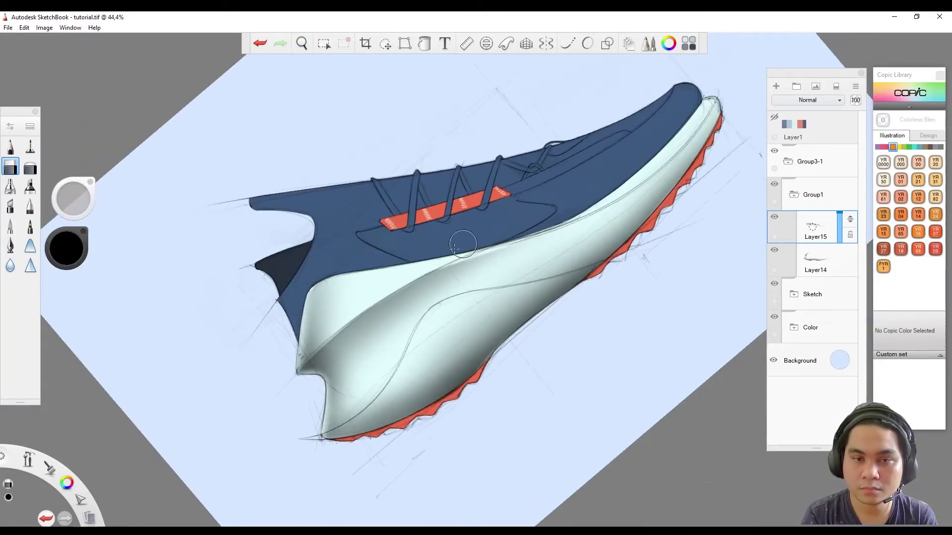
Soften the ridge shading with the soft eraser, and erase the shading below the sole's lower curved line on Layer14
{"action": "left_click", "coordinate": [30, 169]}
{"action": "left_click_drag", "start_coordinate": [74, 199], "coordinate": [76, 204]}
{"action": "key", "text": "space"}
{"action": "left_click_drag", "start_coordinate": [546, 278], "coordinate": [391, 382]}
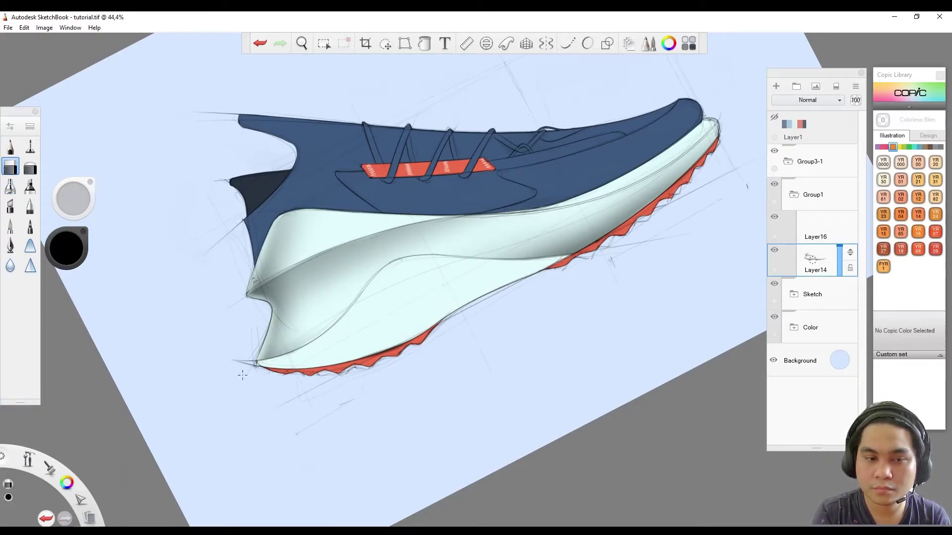
Airbrush black shading along the sole's lower curved line on Layer16, undoing and repeating misplaced strokes
{"action": "left_click", "coordinate": [9, 185]}
{"action": "mouse_move", "coordinate": [248, 342]}
{"action": "left_mouse_down"}
{"action": "mouse_move", "coordinate": [654, 228]}
{"action": "mouse_move", "coordinate": [347, 387]}
{"action": "mouse_move", "coordinate": [244, 405]}
{"action": "left_mouse_up"}
{"action": "key", "text": "ctrl+z"}
{"action": "key", "text": "ctrl+z"}
{"action": "key", "text": "ctrl+z"}
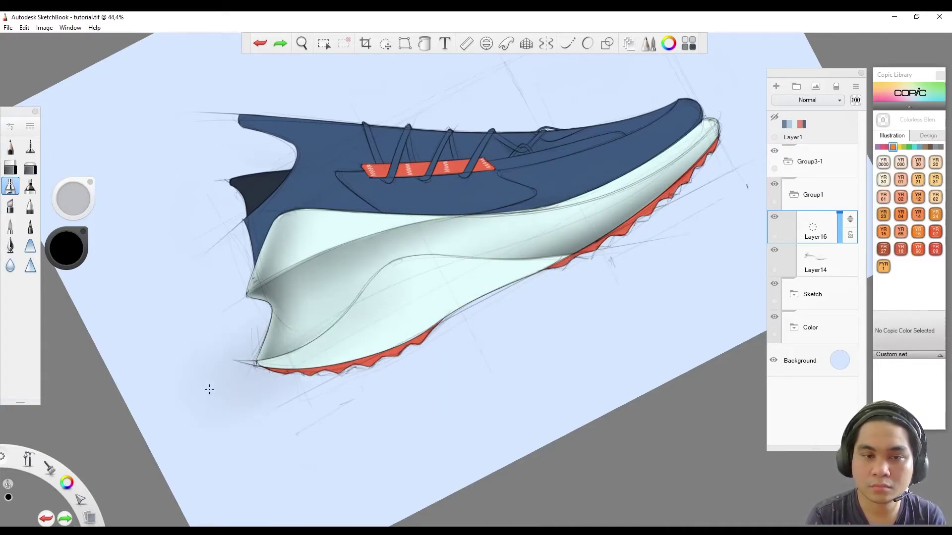
{"action": "left_click_drag", "start_coordinate": [208, 389], "coordinate": [197, 392]}
{"action": "mouse_move", "coordinate": [238, 361]}
{"action": "left_mouse_down"}
{"action": "mouse_move", "coordinate": [614, 213]}
{"action": "mouse_move", "coordinate": [307, 297]}
{"action": "mouse_move", "coordinate": [422, 305]}
{"action": "mouse_move", "coordinate": [645, 213]}
{"action": "mouse_move", "coordinate": [694, 208]}
{"action": "mouse_move", "coordinate": [644, 164]}
{"action": "mouse_move", "coordinate": [719, 164]}
{"action": "left_mouse_up"}
Erase the Layer16 shading above the curved line and outside the sole, and fade the remainder with the soft eraser
{"action": "key", "text": "e"}
{"action": "key", "text": "space"}
{"action": "mouse_move", "coordinate": [427, 397]}
{"action": "left_mouse_down"}
{"action": "mouse_move", "coordinate": [443, 395]}
{"action": "mouse_move", "coordinate": [527, 255]}
{"action": "mouse_move", "coordinate": [486, 346]}
{"action": "mouse_move", "coordinate": [506, 275]}
{"action": "left_mouse_up"}
{"action": "key", "text": "space"}
{"action": "mouse_move", "coordinate": [401, 324]}
{"action": "left_mouse_down"}
{"action": "mouse_move", "coordinate": [446, 356]}
{"action": "mouse_move", "coordinate": [260, 457]}
{"action": "mouse_move", "coordinate": [601, 257]}
{"action": "mouse_move", "coordinate": [537, 322]}
{"action": "mouse_move", "coordinate": [285, 358]}
{"action": "left_mouse_up"}
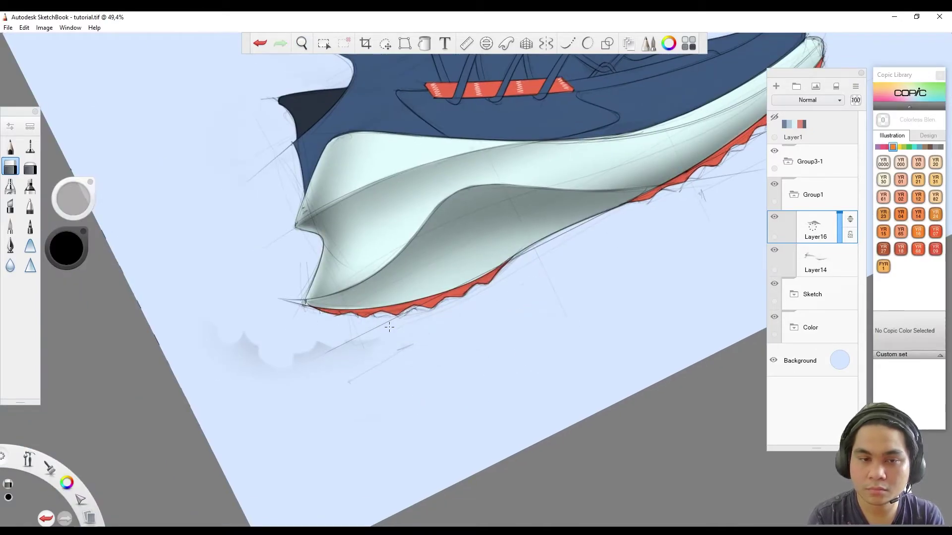
{"action": "left_click_drag", "start_coordinate": [389, 327], "coordinate": [248, 355]}
{"action": "left_click", "coordinate": [30, 166]}
{"action": "mouse_move", "coordinate": [436, 392]}
{"action": "left_mouse_down"}
{"action": "mouse_move", "coordinate": [426, 377]}
{"action": "mouse_move", "coordinate": [441, 396]}
{"action": "mouse_move", "coordinate": [435, 403]}
{"action": "mouse_move", "coordinate": [456, 387]}
{"action": "mouse_move", "coordinate": [479, 389]}
{"action": "mouse_move", "coordinate": [387, 372]}
{"action": "mouse_move", "coordinate": [377, 347]}
{"action": "left_mouse_up"}
Hide Layer9 in the Sketch group and merge Layer16 into Layer14
{"action": "left_click", "coordinate": [794, 294]}
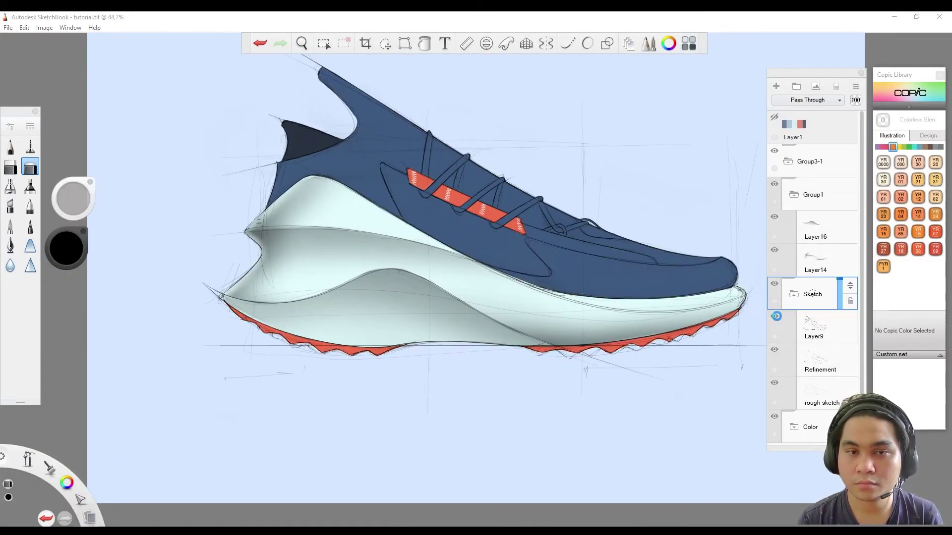
{"action": "left_click", "coordinate": [774, 318]}
{"action": "mouse_move", "coordinate": [493, 376]}
{"action": "left_mouse_down"}
{"action": "mouse_move", "coordinate": [499, 390]}
{"action": "mouse_move", "coordinate": [463, 383]}
{"action": "left_mouse_up"}
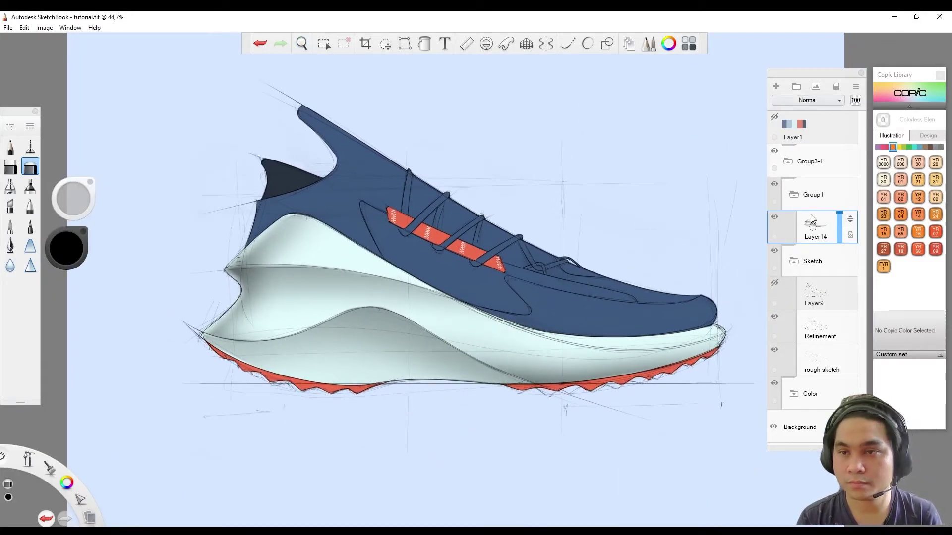
Rename Group1 as Render and add a group named Shading inside it to hold Layer14
{"action": "double_click", "coordinate": [805, 193]}
{"action": "key", "text": "Return"}
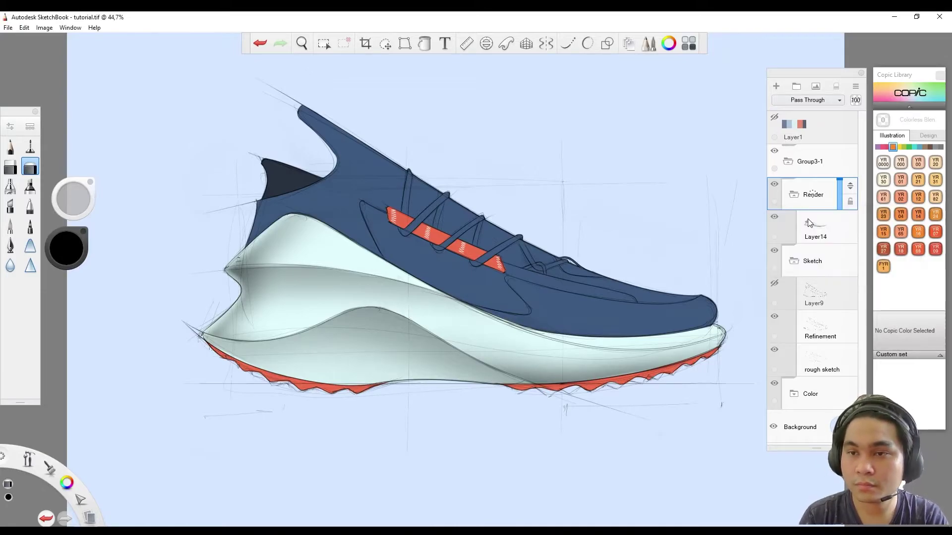
{"action": "left_click", "coordinate": [796, 87]}
{"action": "double_click", "coordinate": [846, 223]}
{"action": "type", "text": "Shading"}
{"action": "key", "text": "Return"}
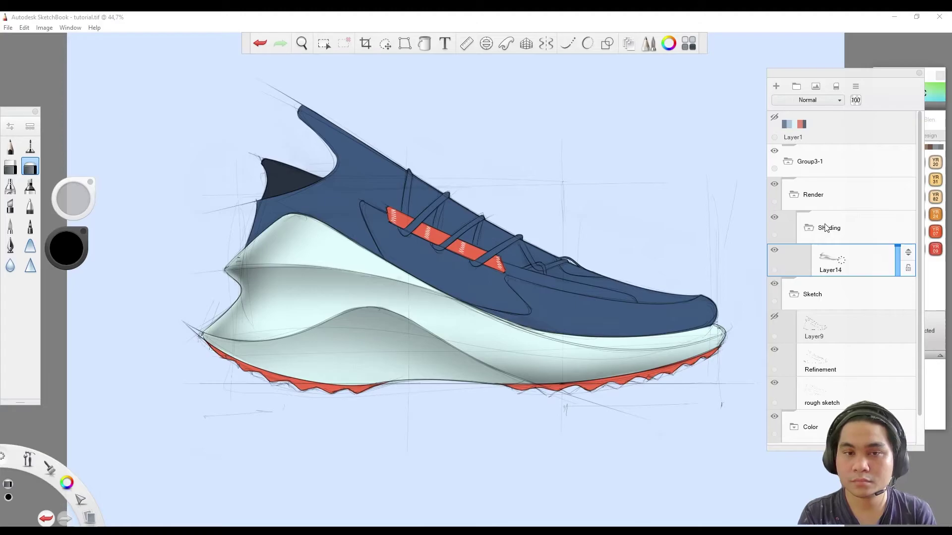
Add a layer in the Shading group and airbrush soft black shading along the blue upper's lower edge and heel
{"action": "left_click", "coordinate": [9, 186]}
{"action": "left_click", "coordinate": [777, 87]}
{"action": "left_click_drag", "start_coordinate": [415, 329], "coordinate": [446, 297]}
{"action": "left_click_drag", "start_coordinate": [73, 198], "coordinate": [76, 193]}
{"action": "mouse_move", "coordinate": [218, 252]}
{"action": "left_mouse_down"}
{"action": "mouse_move", "coordinate": [288, 367]}
{"action": "mouse_move", "coordinate": [684, 307]}
{"action": "mouse_move", "coordinate": [638, 335]}
{"action": "left_mouse_up"}
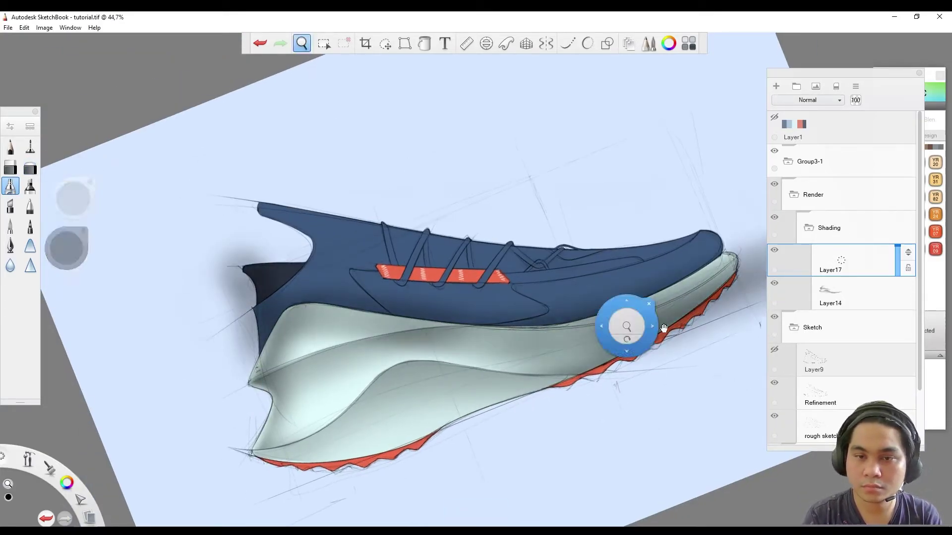
Airbrush darker black shading along the blue upper's laced top edge from the collar to the toe
{"action": "left_click_drag", "start_coordinate": [576, 308], "coordinate": [526, 316]}
{"action": "left_click_drag", "start_coordinate": [73, 198], "coordinate": [74, 195]}
{"action": "left_click_drag", "start_coordinate": [199, 317], "coordinate": [546, 337]}
{"action": "mouse_move", "coordinate": [446, 377]}
{"action": "left_mouse_down"}
{"action": "mouse_move", "coordinate": [414, 366]}
{"action": "mouse_move", "coordinate": [340, 292]}
{"action": "left_mouse_up"}
{"action": "left_click_drag", "start_coordinate": [74, 199], "coordinate": [78, 197]}
{"action": "mouse_move", "coordinate": [275, 398]}
{"action": "left_mouse_down"}
{"action": "mouse_move", "coordinate": [283, 419]}
{"action": "mouse_move", "coordinate": [334, 370]}
{"action": "mouse_move", "coordinate": [321, 381]}
{"action": "mouse_move", "coordinate": [469, 317]}
{"action": "mouse_move", "coordinate": [276, 425]}
{"action": "mouse_move", "coordinate": [626, 263]}
{"action": "left_mouse_up"}
Erase the upper's overspray behind the heel, over the sole and around the toe, undoing a misplaced eraser stroke
{"action": "left_click_drag", "start_coordinate": [415, 393], "coordinate": [23, 176]}
{"action": "left_click_drag", "start_coordinate": [184, 284], "coordinate": [211, 316]}
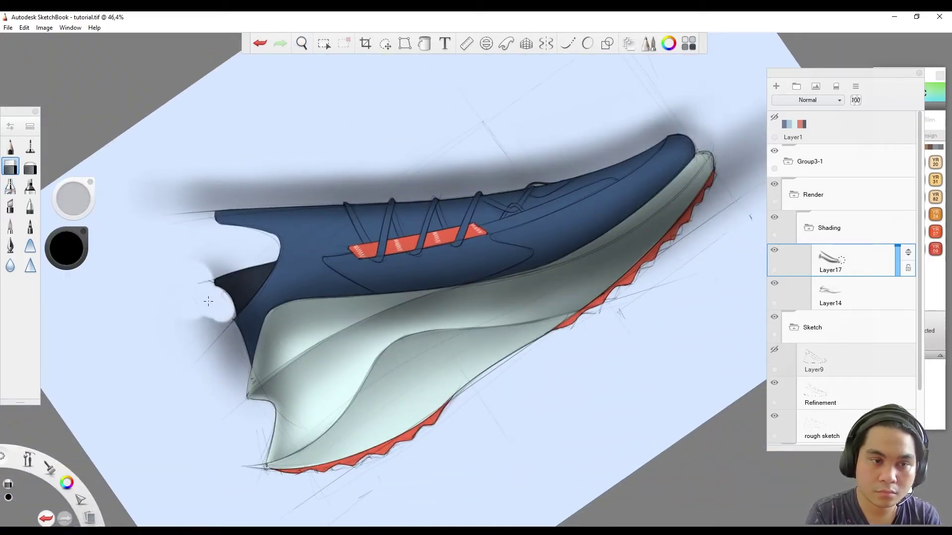
{"action": "mouse_move", "coordinate": [255, 393]}
{"action": "left_mouse_down"}
{"action": "mouse_move", "coordinate": [321, 418]}
{"action": "mouse_move", "coordinate": [322, 382]}
{"action": "left_mouse_up"}
{"action": "left_click_drag", "start_coordinate": [315, 327], "coordinate": [319, 372]}
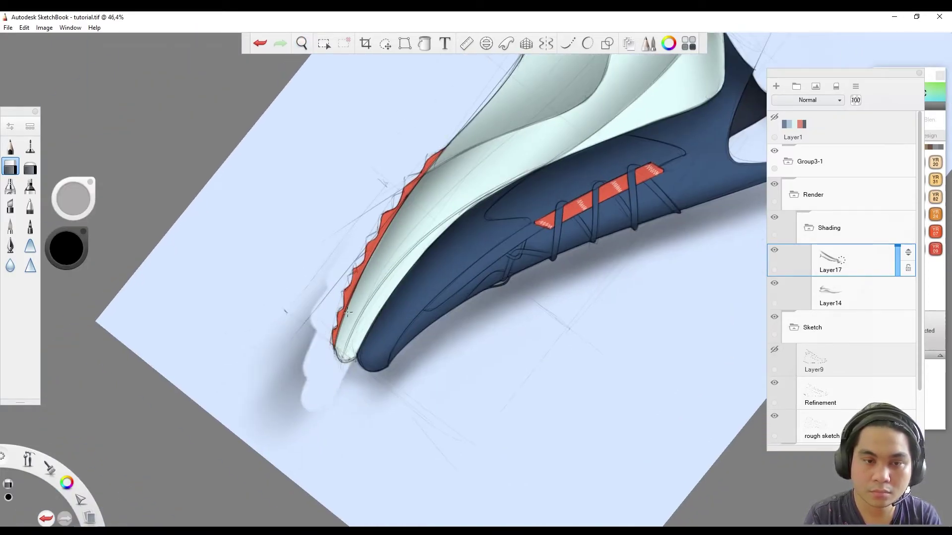
{"action": "key", "text": "ctrl+z"}
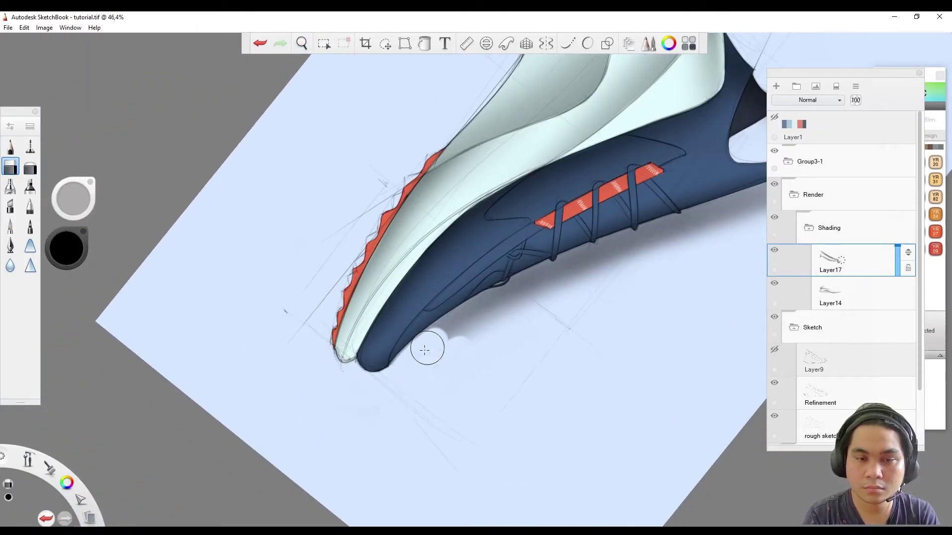
Erase the overspray outside the upper's laced edge and around the collar opening with a smaller hard eraser
{"action": "scroll", "coordinate": [503, 302], "scroll_direction": "up", "scroll_amount": 5}
{"action": "left_click", "coordinate": [77, 199]}
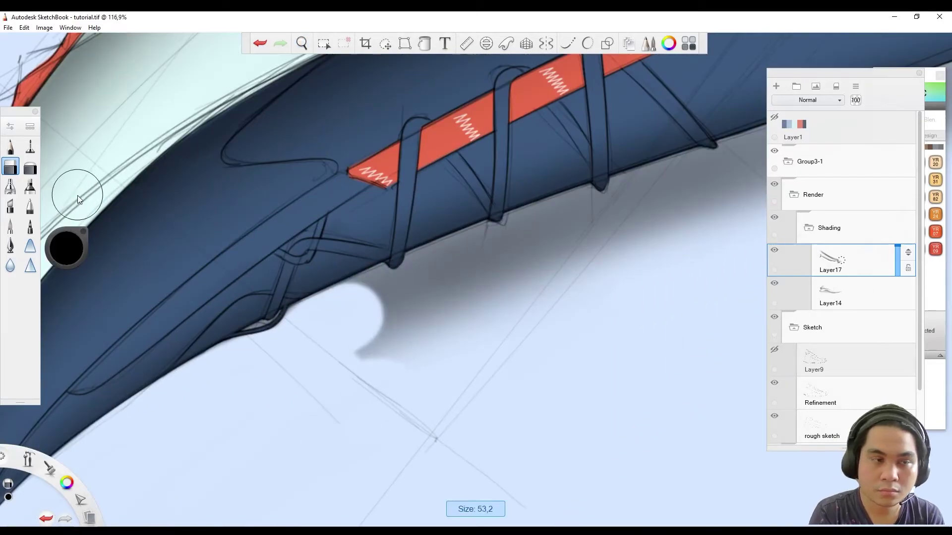
{"action": "left_click_drag", "start_coordinate": [394, 281], "coordinate": [414, 251]}
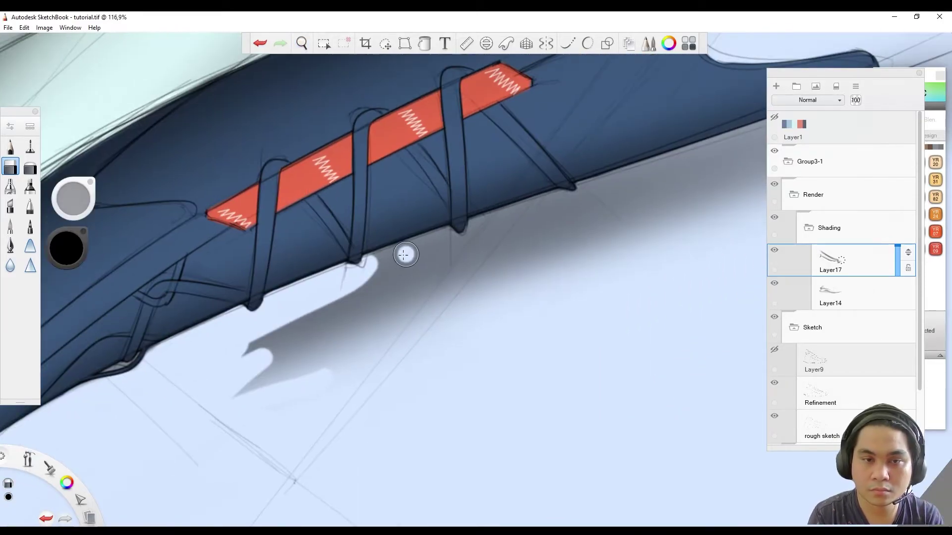
{"action": "left_click_drag", "start_coordinate": [455, 301], "coordinate": [378, 267]}
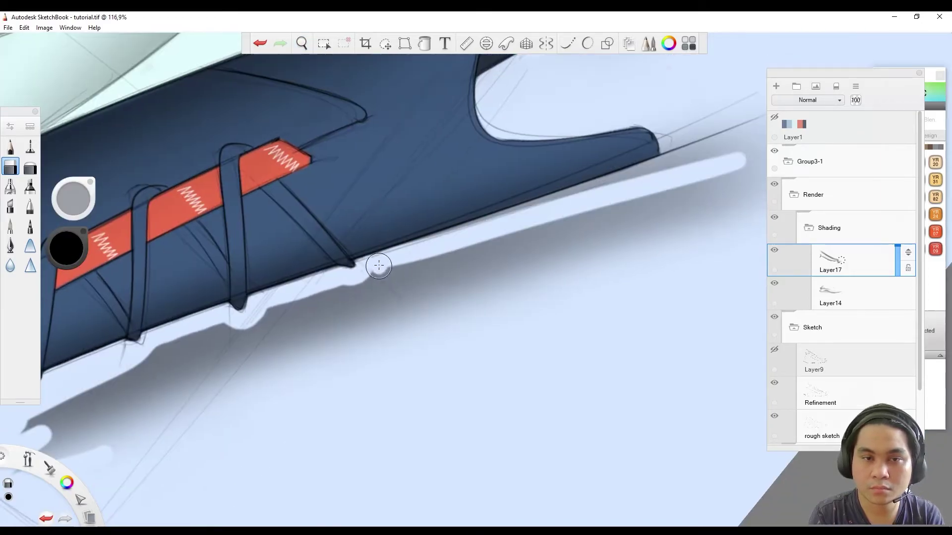
{"action": "scroll", "coordinate": [538, 212], "scroll_direction": "down", "scroll_amount": 4}
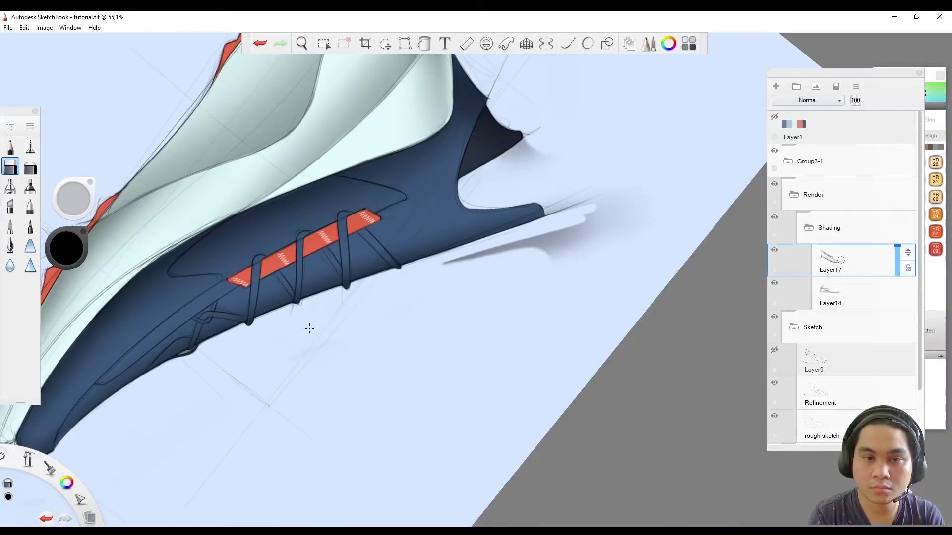
{"action": "left_click_drag", "start_coordinate": [405, 349], "coordinate": [365, 236]}
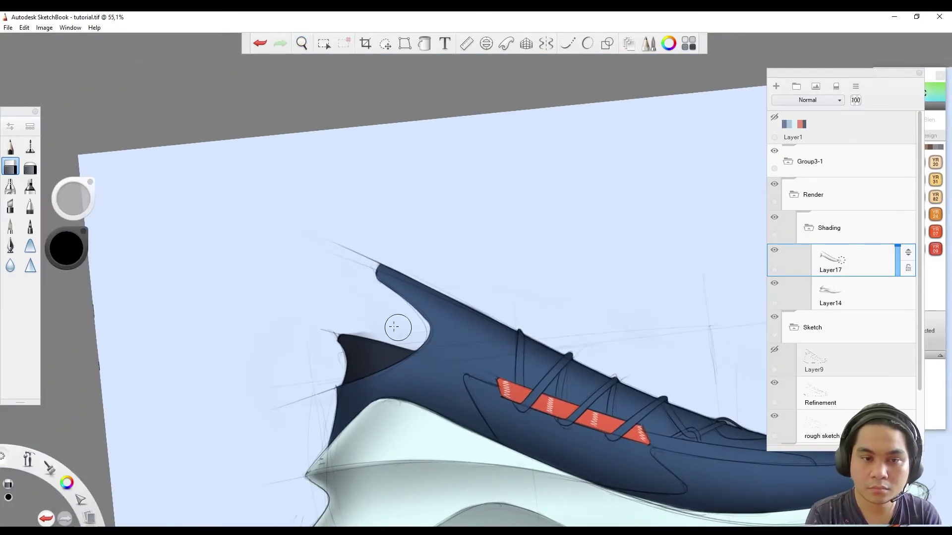
{"action": "mouse_move", "coordinate": [384, 326]}
{"action": "left_mouse_down"}
{"action": "mouse_move", "coordinate": [329, 361]}
{"action": "mouse_move", "coordinate": [389, 388]}
{"action": "left_mouse_up"}
Soften the upper's shading with a large soft eraser, and clean the small gap inside the front lace loop with the hard eraser
{"action": "left_click", "coordinate": [29, 167]}
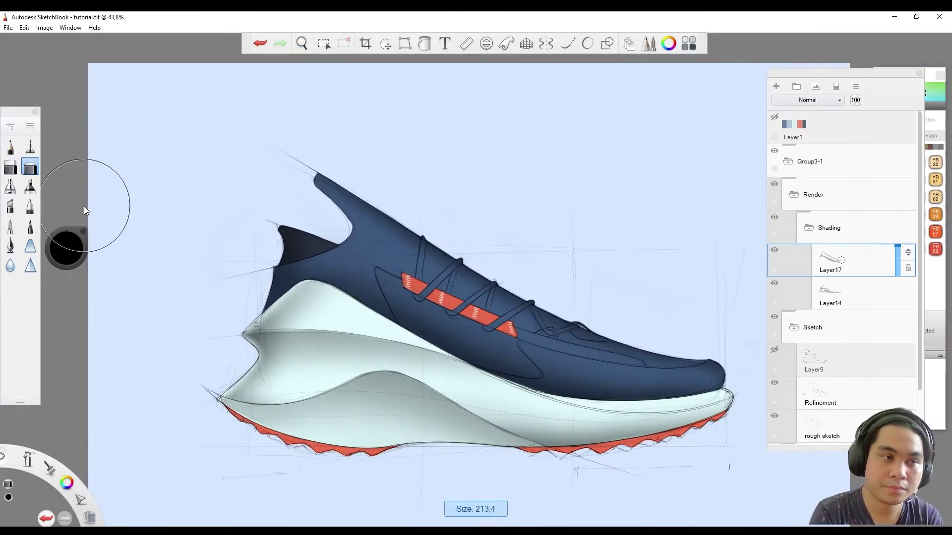
{"action": "left_click_drag", "start_coordinate": [542, 431], "coordinate": [257, 457]}
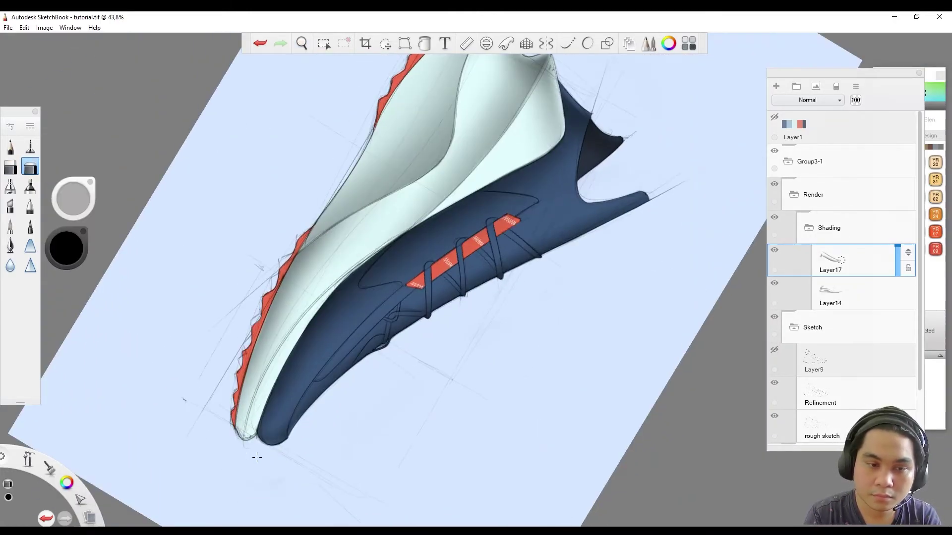
{"action": "scroll", "coordinate": [307, 418], "scroll_direction": "up", "scroll_amount": 5}
{"action": "left_click", "coordinate": [10, 168]}
{"action": "left_click_drag", "start_coordinate": [436, 315], "coordinate": [338, 294]}
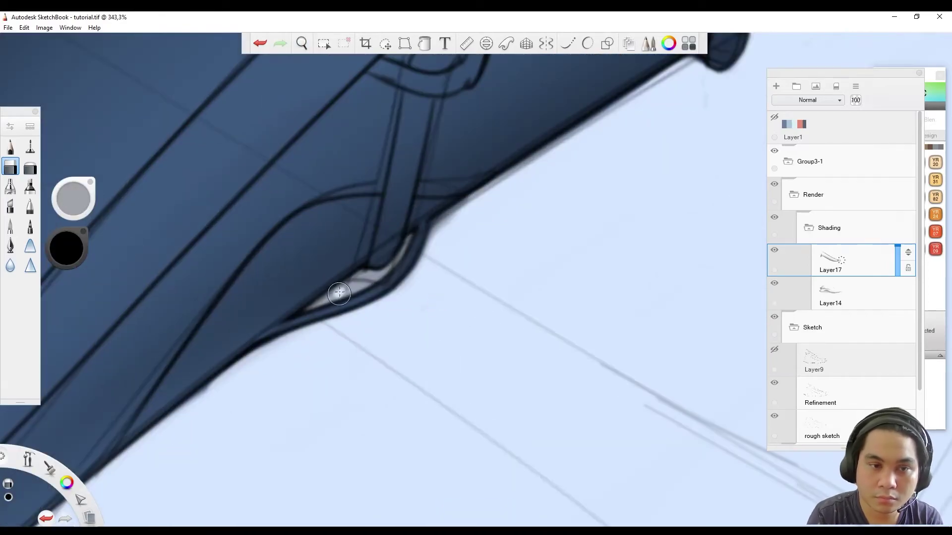
{"action": "key", "text": "Home"}
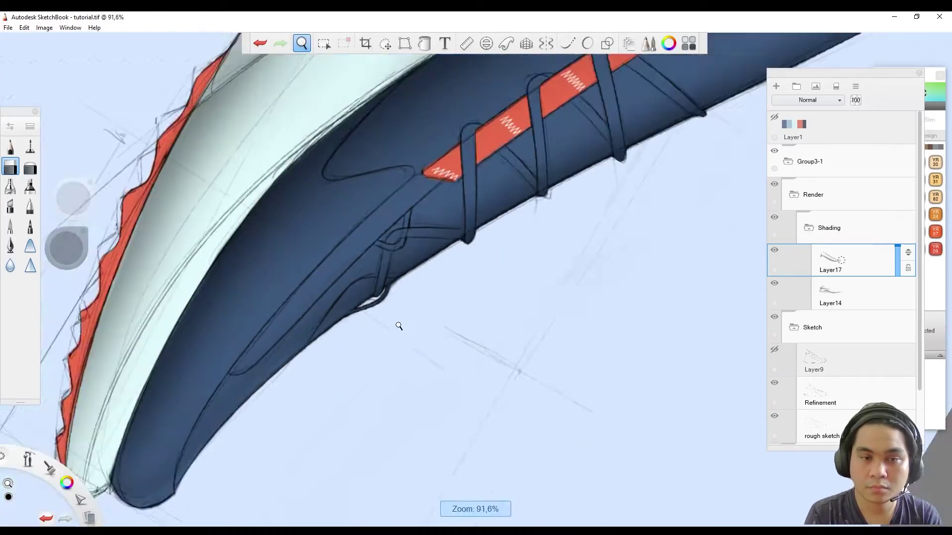
Add a new shading layer, airbrush shadows behind the side panel's rear edge and below the dark collar lining, and erase the overspray
{"action": "key", "text": "ctrl+shift+n"}
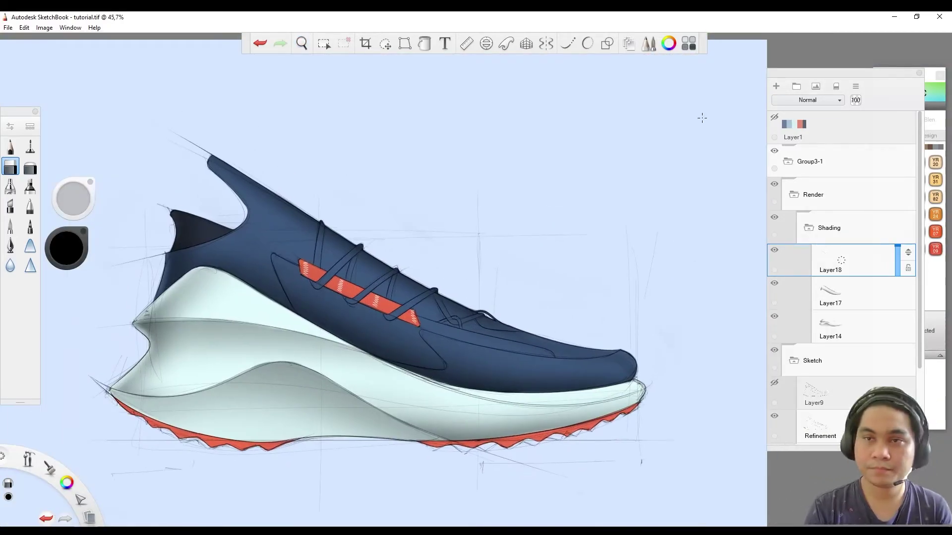
{"action": "left_click", "coordinate": [10, 187]}
{"action": "mouse_move", "coordinate": [476, 276]}
{"action": "left_mouse_down"}
{"action": "mouse_move", "coordinate": [334, 342]}
{"action": "mouse_move", "coordinate": [476, 280]}
{"action": "mouse_move", "coordinate": [588, 267]}
{"action": "left_mouse_up"}
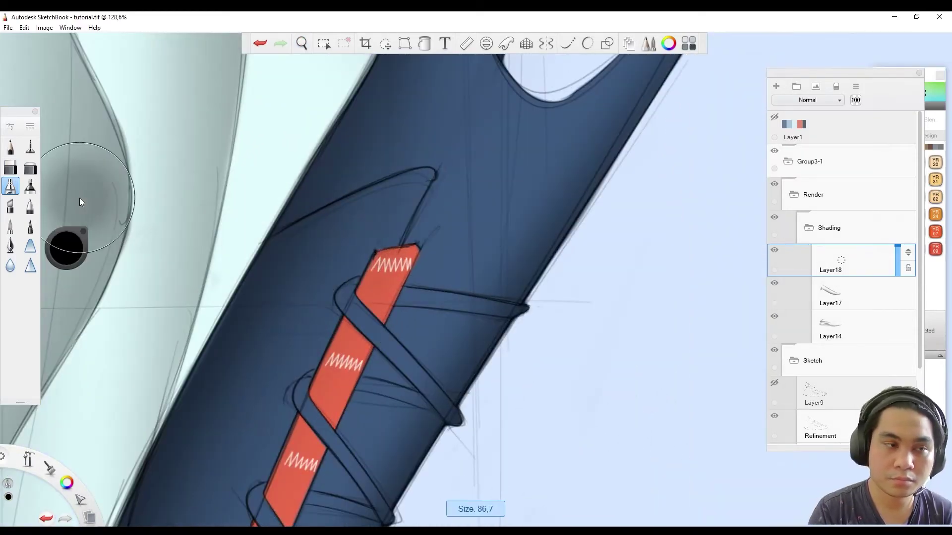
{"action": "left_click", "coordinate": [10, 167]}
{"action": "mouse_move", "coordinate": [233, 295]}
{"action": "left_mouse_down"}
{"action": "mouse_move", "coordinate": [261, 203]}
{"action": "mouse_move", "coordinate": [387, 194]}
{"action": "left_mouse_up"}
{"action": "key", "text": "space"}
{"action": "mouse_move", "coordinate": [287, 355]}
{"action": "left_mouse_down"}
{"action": "mouse_move", "coordinate": [289, 396]}
{"action": "mouse_move", "coordinate": [373, 388]}
{"action": "mouse_move", "coordinate": [295, 363]}
{"action": "left_mouse_up"}
{"action": "scroll", "coordinate": [238, 203], "scroll_direction": "up", "scroll_amount": 4}
{"action": "left_click", "coordinate": [10, 186]}
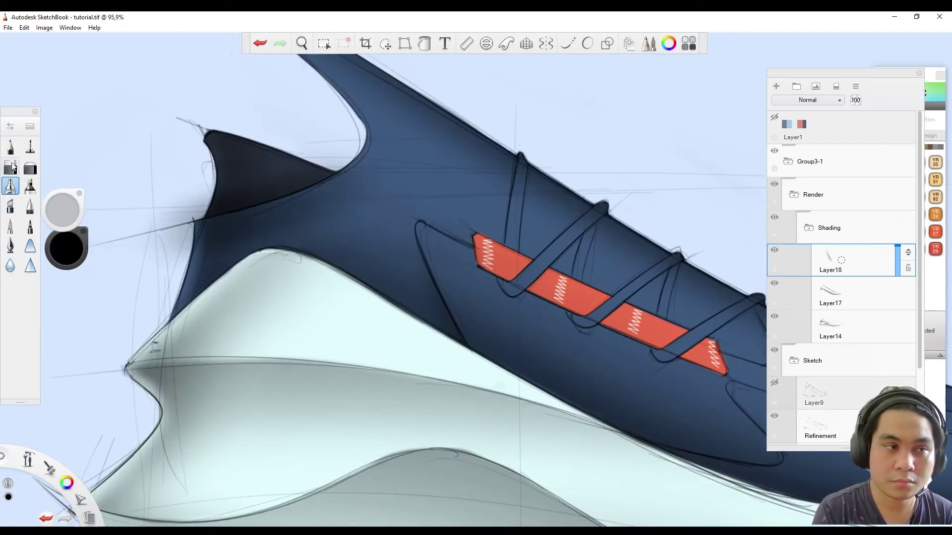
{"action": "left_click_drag", "start_coordinate": [175, 251], "coordinate": [217, 234]}
Airbrush a shadow above the side panel's upper rear edge up to the red strip, and erase the spill inside the panel
{"action": "key", "text": "space"}
{"action": "mouse_move", "coordinate": [390, 162]}
{"action": "left_mouse_down"}
{"action": "mouse_move", "coordinate": [356, 208]}
{"action": "mouse_move", "coordinate": [297, 248]}
{"action": "left_mouse_up"}
{"action": "left_click", "coordinate": [10, 186]}
{"action": "key", "text": "b"}
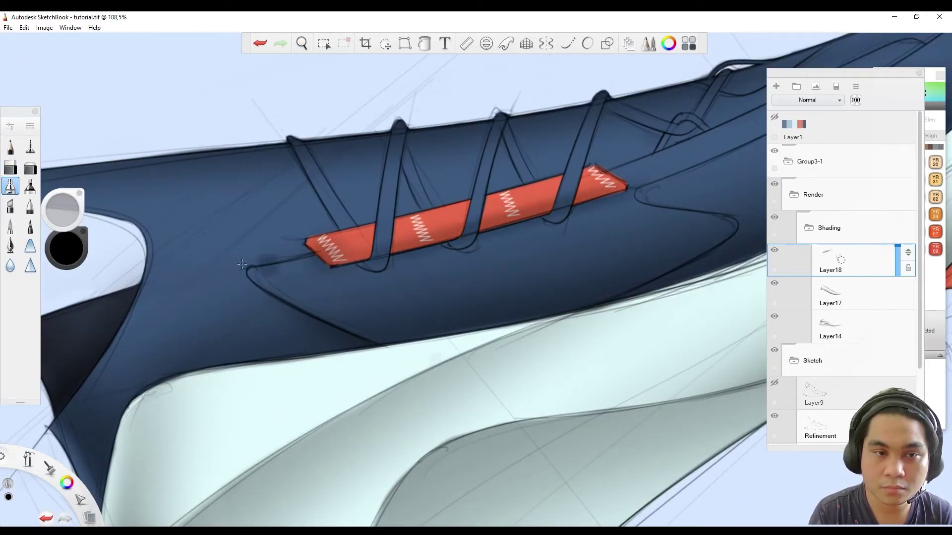
{"action": "key", "text": "e"}
{"action": "scroll", "coordinate": [401, 273], "scroll_direction": "up", "scroll_amount": 3}
{"action": "key", "text": "space"}
{"action": "left_click_drag", "start_coordinate": [268, 227], "coordinate": [310, 361]}
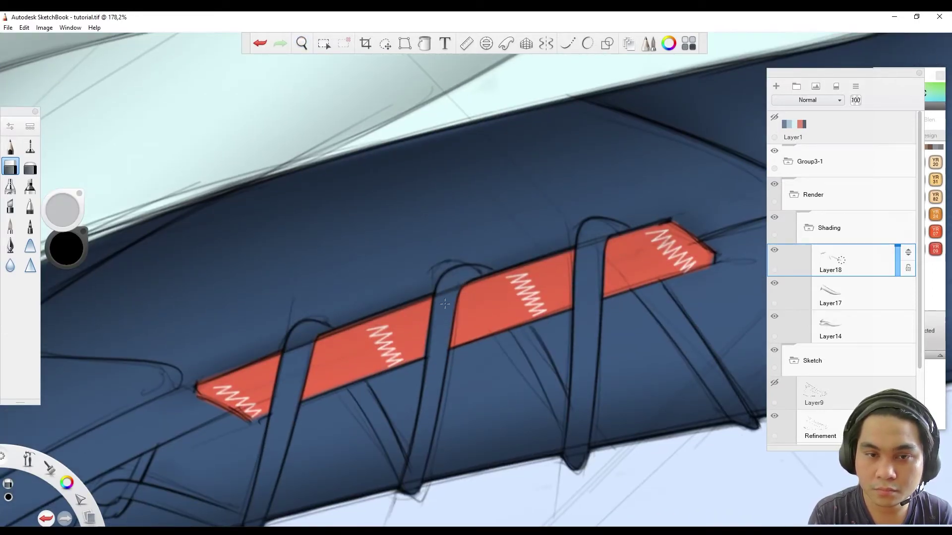
Airbrush a soft shadow outside the side panel's pointed front edge and erase the overspray inside the panel
{"action": "key", "text": "space"}
{"action": "mouse_move", "coordinate": [382, 372]}
{"action": "left_mouse_down"}
{"action": "mouse_move", "coordinate": [410, 408]}
{"action": "mouse_move", "coordinate": [417, 342]}
{"action": "mouse_move", "coordinate": [403, 368]}
{"action": "mouse_move", "coordinate": [394, 347]}
{"action": "mouse_move", "coordinate": [383, 356]}
{"action": "mouse_move", "coordinate": [371, 293]}
{"action": "left_mouse_up"}
{"action": "key", "text": "e"}
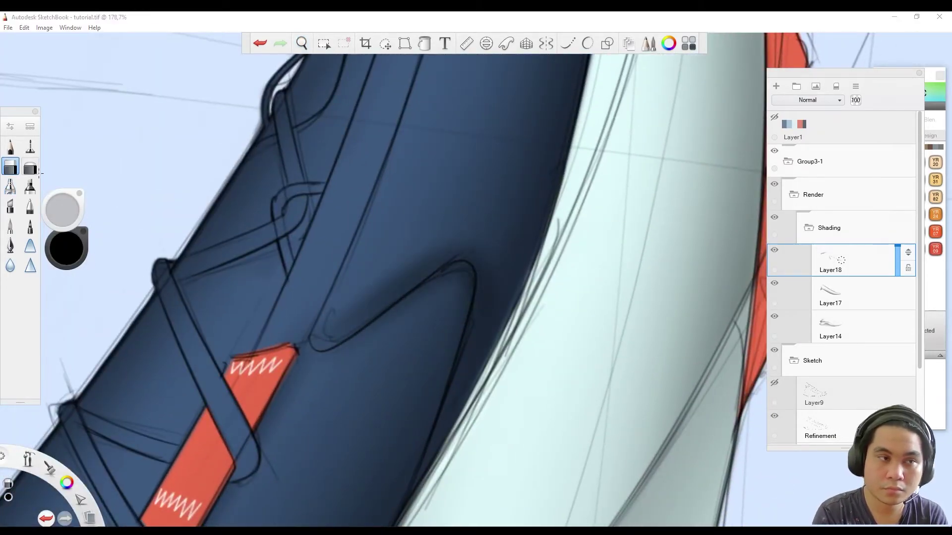
{"action": "key", "text": "space"}
{"action": "left_click_drag", "start_coordinate": [496, 294], "coordinate": [435, 247]}
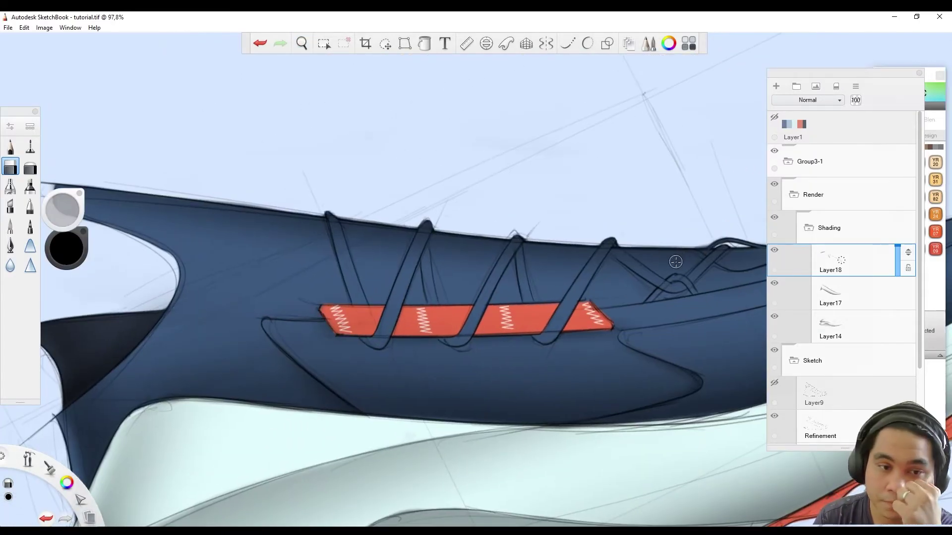
Merge the panel shading into the layer below, and airbrush cast shadows beside the diagonal laces on a new layer
{"action": "key", "text": "ctrl+e"}
{"action": "left_click", "coordinate": [780, 87]}
{"action": "left_click_drag", "start_coordinate": [382, 344], "coordinate": [95, 228]}
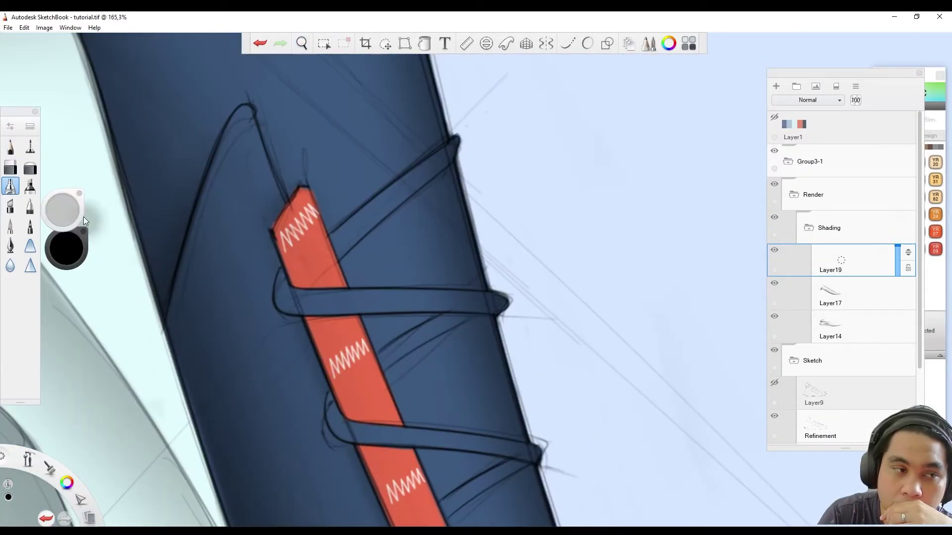
{"action": "key", "text": "space"}
{"action": "left_click_drag", "start_coordinate": [367, 360], "coordinate": [306, 296]}
{"action": "mouse_move", "coordinate": [471, 421]}
{"action": "left_mouse_down"}
{"action": "mouse_move", "coordinate": [383, 336]}
{"action": "mouse_move", "coordinate": [452, 425]}
{"action": "mouse_move", "coordinate": [442, 514]}
{"action": "left_mouse_up"}
Erase the lace shadows' overspray from the laces themselves and beyond the upper's top edge
{"action": "key", "text": "e"}
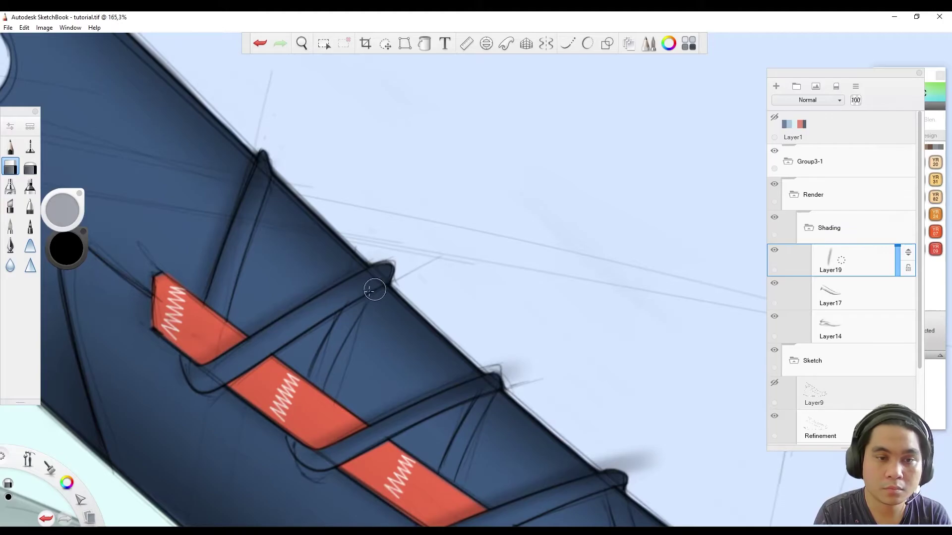
{"action": "left_click_drag", "start_coordinate": [348, 383], "coordinate": [301, 350]}
{"action": "left_click_drag", "start_coordinate": [448, 258], "coordinate": [340, 192]}
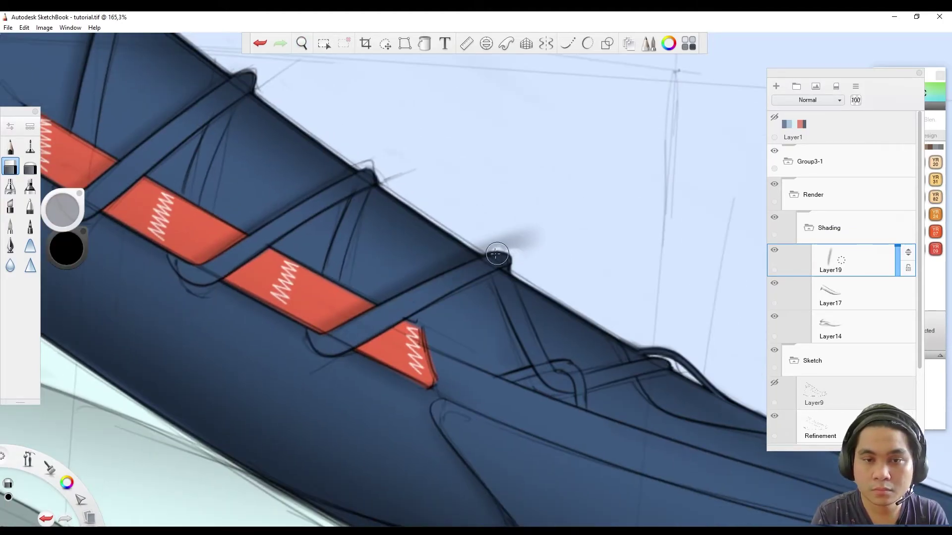
Add another shading layer, airbrush shadows under the laces near the front crossing, and erase the spill over them
{"action": "key", "text": "space"}
{"action": "left_click_drag", "start_coordinate": [444, 329], "coordinate": [329, 385]}
{"action": "left_click", "coordinate": [775, 85]}
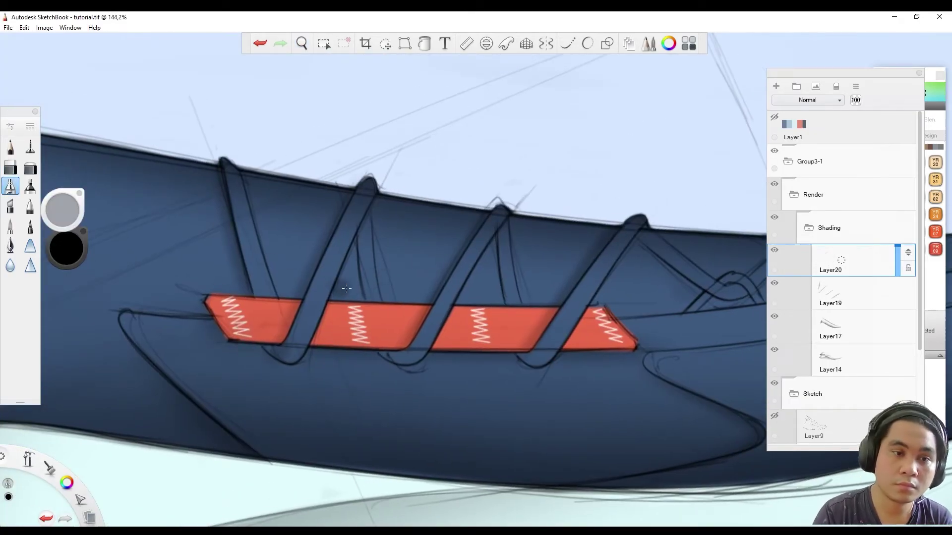
{"action": "left_click_drag", "start_coordinate": [639, 250], "coordinate": [478, 248]}
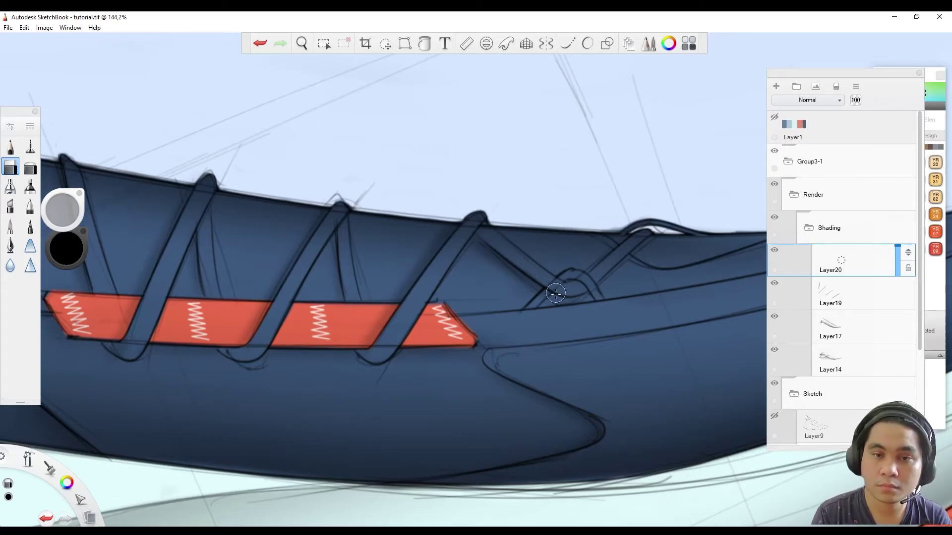
{"action": "key", "text": "space"}
{"action": "left_click_drag", "start_coordinate": [559, 287], "coordinate": [456, 289]}
Airbrush more shadow around the crossed front laces and erase the overspray on the strap below them
{"action": "left_click", "coordinate": [10, 186]}
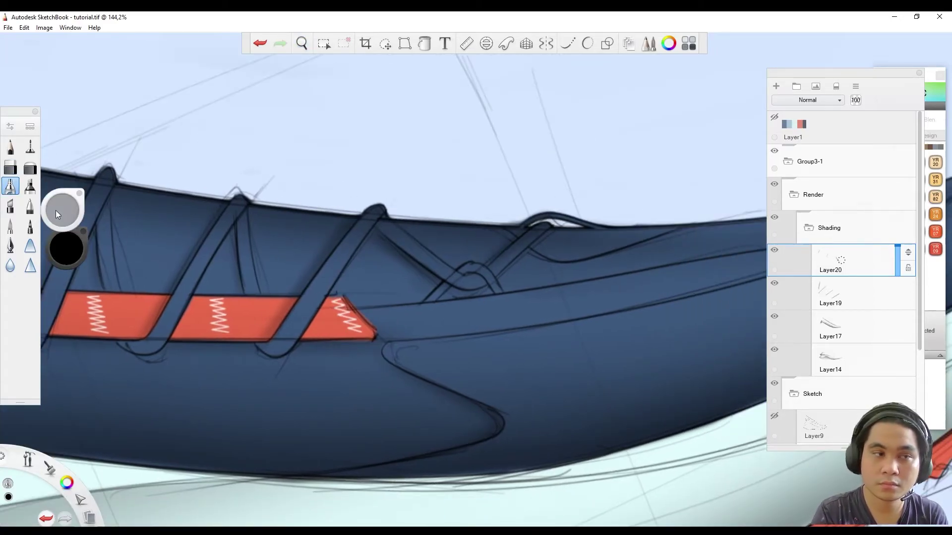
{"action": "key", "text": "space"}
{"action": "mouse_move", "coordinate": [365, 337]}
{"action": "left_mouse_down"}
{"action": "mouse_move", "coordinate": [347, 347]}
{"action": "mouse_move", "coordinate": [422, 315]}
{"action": "mouse_move", "coordinate": [303, 297]}
{"action": "mouse_move", "coordinate": [476, 240]}
{"action": "mouse_move", "coordinate": [322, 299]}
{"action": "left_mouse_up"}
{"action": "left_click", "coordinate": [10, 168]}
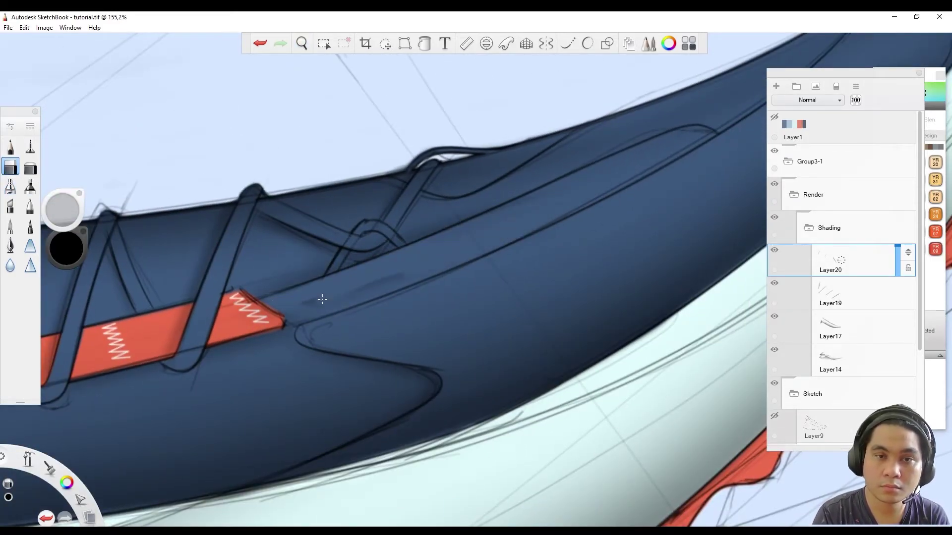
{"action": "scroll", "coordinate": [364, 299], "scroll_direction": "down", "scroll_amount": 5}
{"action": "scroll", "coordinate": [367, 346], "scroll_direction": "up", "scroll_amount": 3}
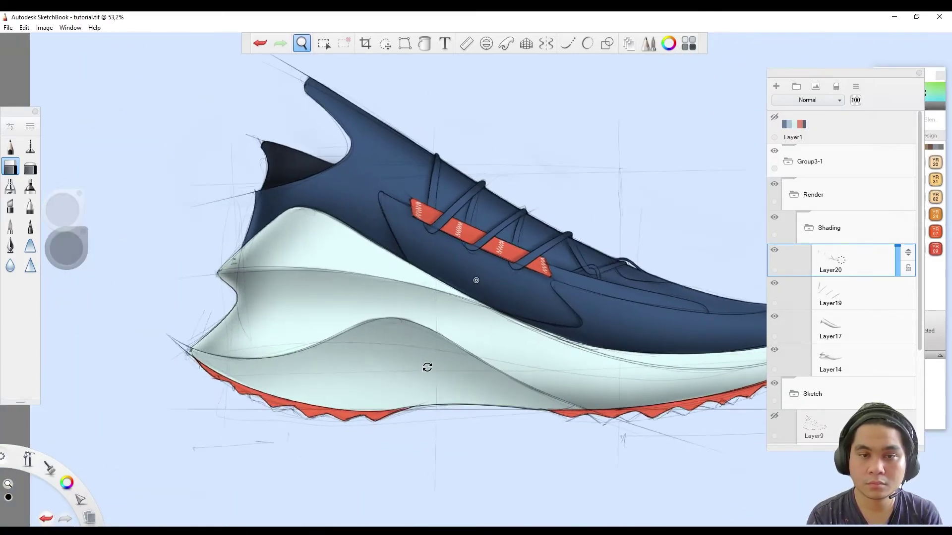
Airbrush dark shadow bands across the red strip between the laces on a new layer, and clean them up with the hard and soft erasers
{"action": "scroll", "coordinate": [323, 185], "scroll_direction": "up", "scroll_amount": 3}
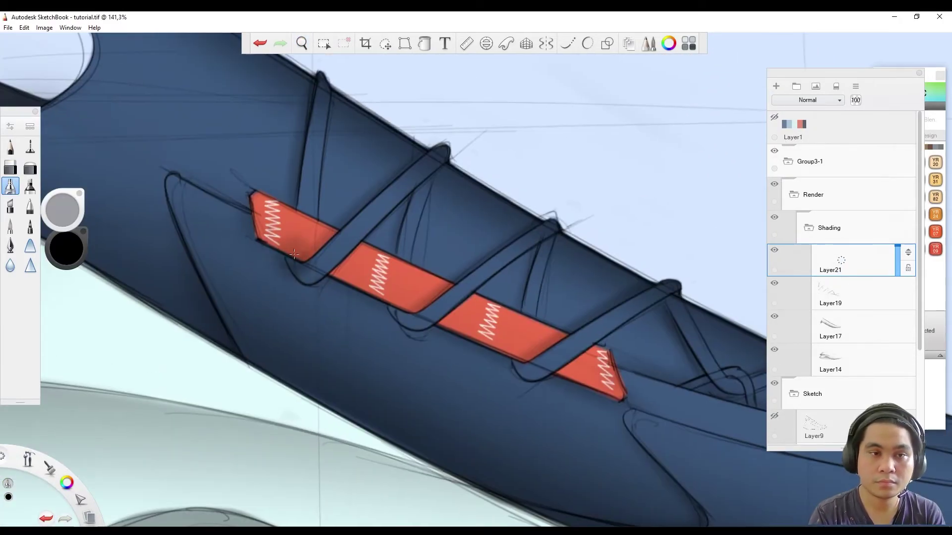
{"action": "scroll", "coordinate": [238, 285], "scroll_direction": "up", "scroll_amount": 2}
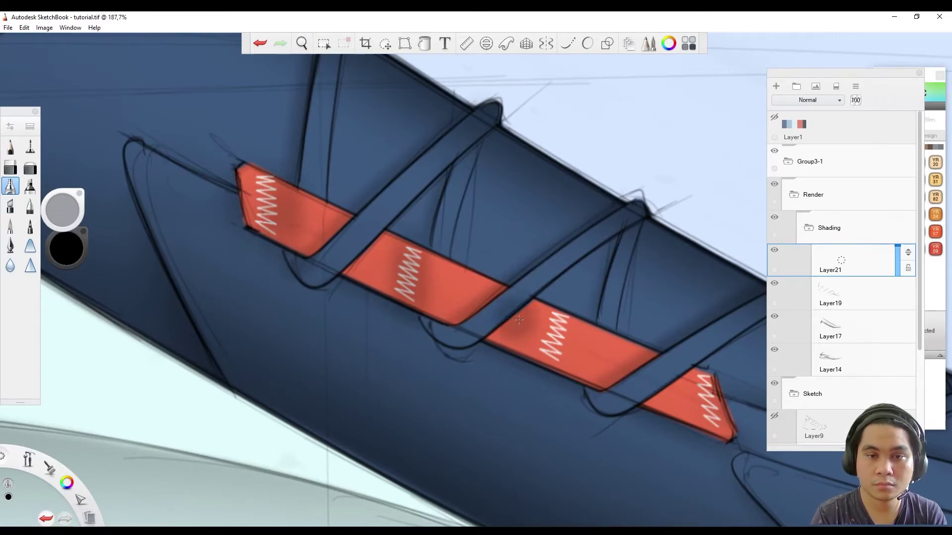
{"action": "key", "text": "e"}
{"action": "mouse_move", "coordinate": [460, 389]}
{"action": "left_mouse_down"}
{"action": "mouse_move", "coordinate": [212, 329]}
{"action": "mouse_move", "coordinate": [575, 337]}
{"action": "left_mouse_up"}
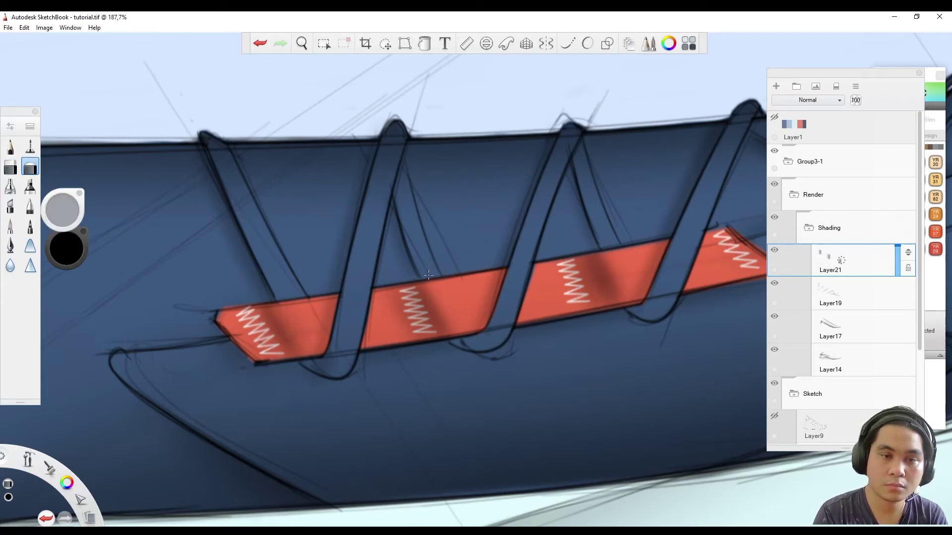
{"action": "key", "text": "space"}
{"action": "left_click_drag", "start_coordinate": [529, 346], "coordinate": [295, 422]}
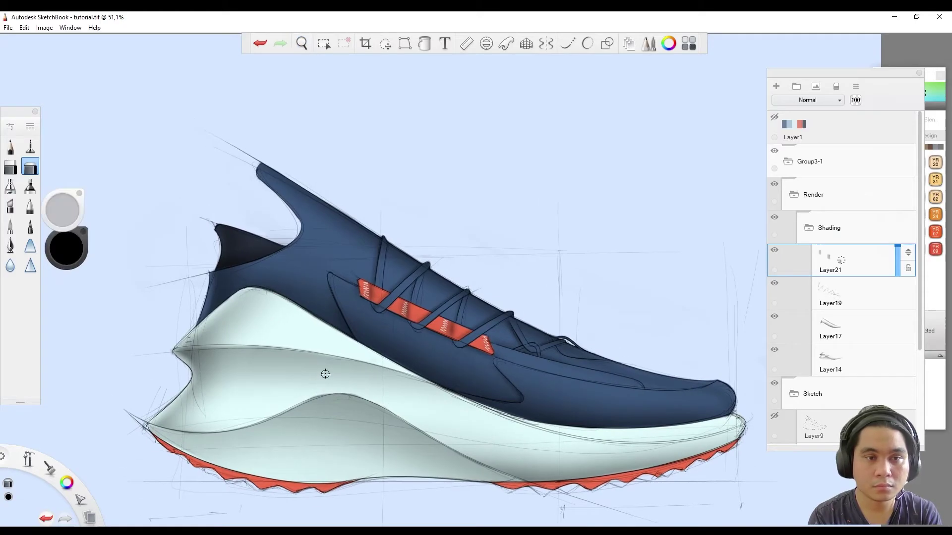
Airbrush shading along the underside of the collar tip and the collar opening's curve, and erase the overspray outside the shoe
{"action": "key", "text": "e"}
{"action": "scroll", "coordinate": [325, 374], "scroll_direction": "up", "scroll_amount": 6}
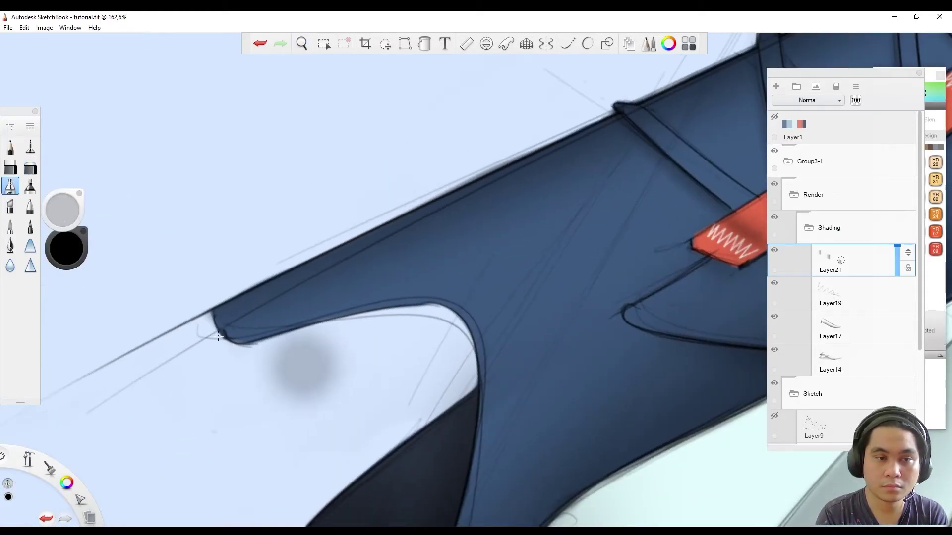
{"action": "mouse_move", "coordinate": [347, 357]}
{"action": "left_mouse_down"}
{"action": "mouse_move", "coordinate": [241, 360]}
{"action": "mouse_move", "coordinate": [476, 347]}
{"action": "mouse_move", "coordinate": [198, 342]}
{"action": "mouse_move", "coordinate": [278, 360]}
{"action": "left_mouse_up"}
{"action": "key", "text": "e"}
{"action": "scroll", "coordinate": [323, 362], "scroll_direction": "down", "scroll_amount": 4}
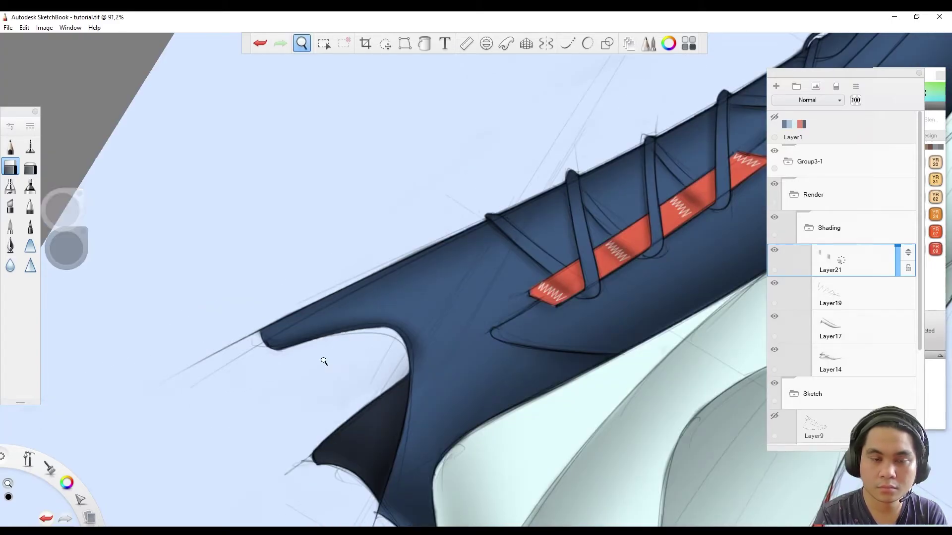
Airbrush shading on the red outsole at the heel, undo a misplaced stroke, and erase the overspray around the heel
{"action": "key", "text": "space"}
{"action": "mouse_move", "coordinate": [376, 310]}
{"action": "left_mouse_down"}
{"action": "mouse_move", "coordinate": [349, 404]}
{"action": "mouse_move", "coordinate": [356, 272]}
{"action": "mouse_move", "coordinate": [388, 380]}
{"action": "left_mouse_up"}
{"action": "key", "text": "e"}
{"action": "scroll", "coordinate": [389, 380], "scroll_direction": "up", "scroll_amount": 4}
{"action": "mouse_move", "coordinate": [255, 329]}
{"action": "left_mouse_down"}
{"action": "mouse_move", "coordinate": [389, 240]}
{"action": "mouse_move", "coordinate": [350, 243]}
{"action": "mouse_move", "coordinate": [238, 322]}
{"action": "mouse_move", "coordinate": [471, 286]}
{"action": "mouse_move", "coordinate": [288, 247]}
{"action": "left_mouse_up"}
{"action": "key", "text": "e"}
{"action": "mouse_move", "coordinate": [249, 334]}
{"action": "left_mouse_down"}
{"action": "mouse_move", "coordinate": [355, 240]}
{"action": "mouse_move", "coordinate": [319, 270]}
{"action": "left_mouse_up"}
{"action": "key", "text": "ctrl+z"}
{"action": "mouse_move", "coordinate": [583, 155]}
{"action": "left_mouse_down"}
{"action": "mouse_move", "coordinate": [724, 140]}
{"action": "mouse_move", "coordinate": [653, 161]}
{"action": "left_mouse_up"}
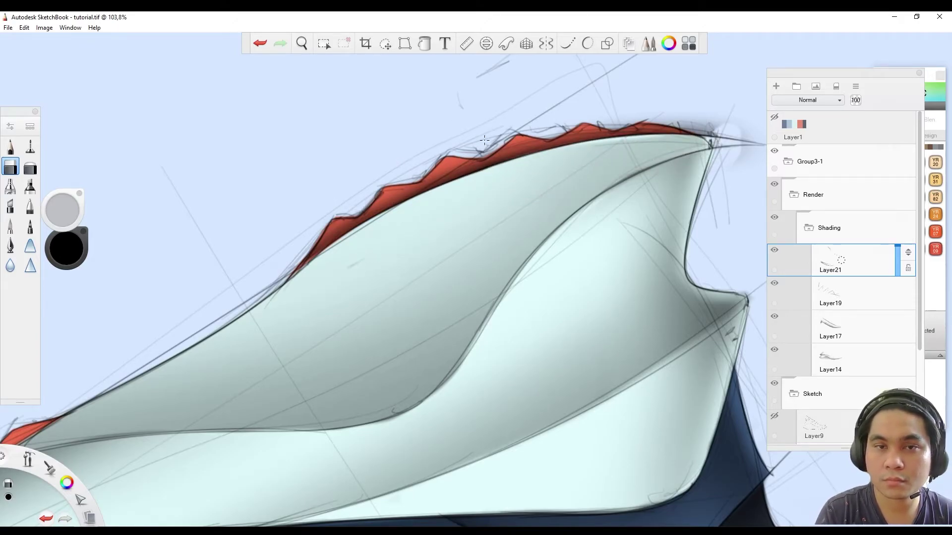
Erase the remaining overspray along the outsole's jagged edge and refine its shading with the soft eraser
{"action": "key", "text": "e"}
{"action": "left_click_drag", "start_coordinate": [245, 362], "coordinate": [245, 314]}
{"action": "mouse_move", "coordinate": [154, 382]}
{"action": "left_mouse_down"}
{"action": "mouse_move", "coordinate": [367, 246]}
{"action": "mouse_move", "coordinate": [640, 117]}
{"action": "mouse_move", "coordinate": [233, 325]}
{"action": "mouse_move", "coordinate": [426, 216]}
{"action": "left_mouse_up"}
{"action": "key", "text": "e"}
{"action": "mouse_move", "coordinate": [305, 287]}
{"action": "left_mouse_down"}
{"action": "mouse_move", "coordinate": [639, 124]}
{"action": "mouse_move", "coordinate": [206, 369]}
{"action": "mouse_move", "coordinate": [338, 421]}
{"action": "mouse_move", "coordinate": [362, 327]}
{"action": "mouse_move", "coordinate": [594, 259]}
{"action": "mouse_move", "coordinate": [403, 357]}
{"action": "mouse_move", "coordinate": [394, 342]}
{"action": "mouse_move", "coordinate": [347, 365]}
{"action": "mouse_move", "coordinate": [347, 377]}
{"action": "left_mouse_up"}
Merge the latest shading layer into the lace-shadow layer below, and undo the stray duplicate of Layer17
{"action": "key", "text": "ctrl+e"}
{"action": "key", "text": "ctrl+e"}
{"action": "key", "text": "ctrl+y"}
{"action": "key", "text": "ctrl+y"}
{"action": "key", "text": "ctrl+y"}
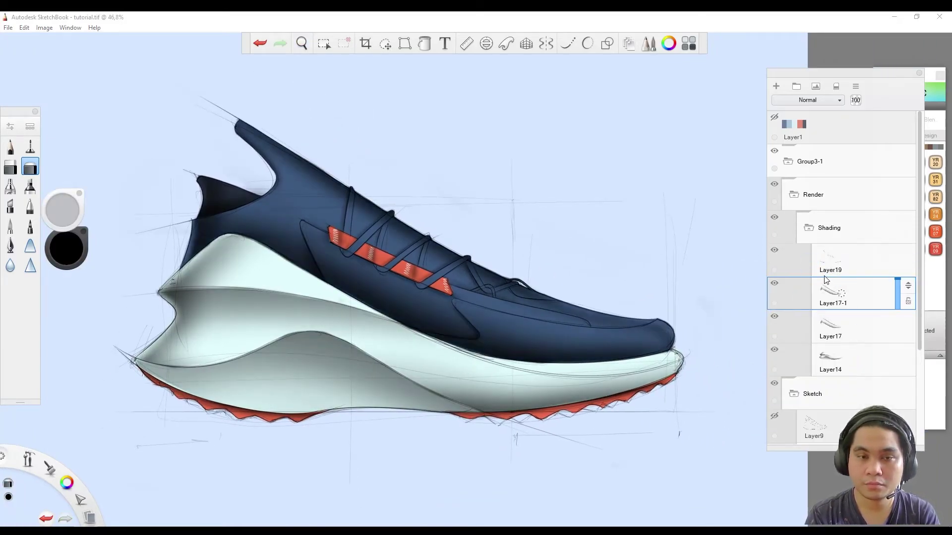
{"action": "key", "text": "ctrl+z"}
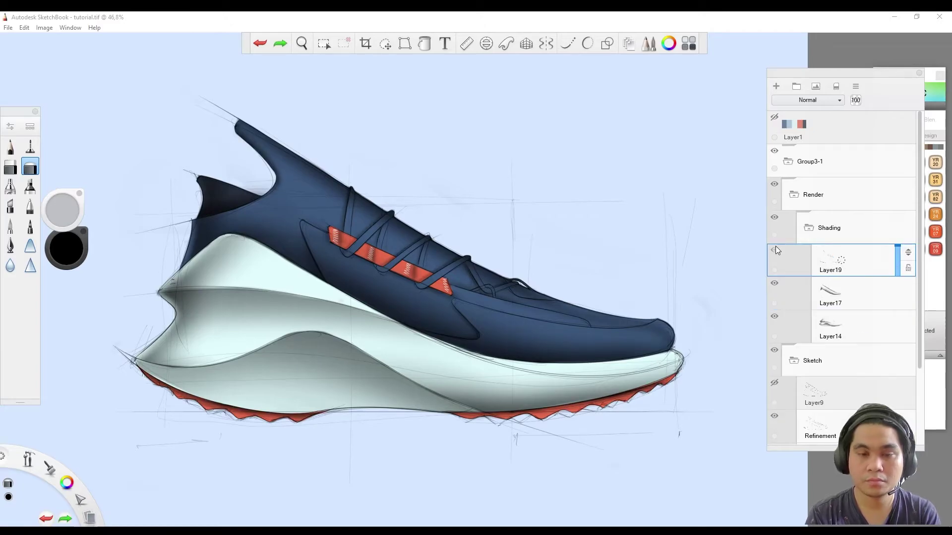
Collapse the Shading group and create a new group named Highlight above it within Render
{"action": "mouse_move", "coordinate": [615, 424]}
{"action": "left_mouse_down"}
{"action": "mouse_move", "coordinate": [689, 396]}
{"action": "mouse_move", "coordinate": [644, 377]}
{"action": "mouse_move", "coordinate": [660, 391]}
{"action": "left_mouse_up"}
{"action": "left_click", "coordinate": [808, 227]}
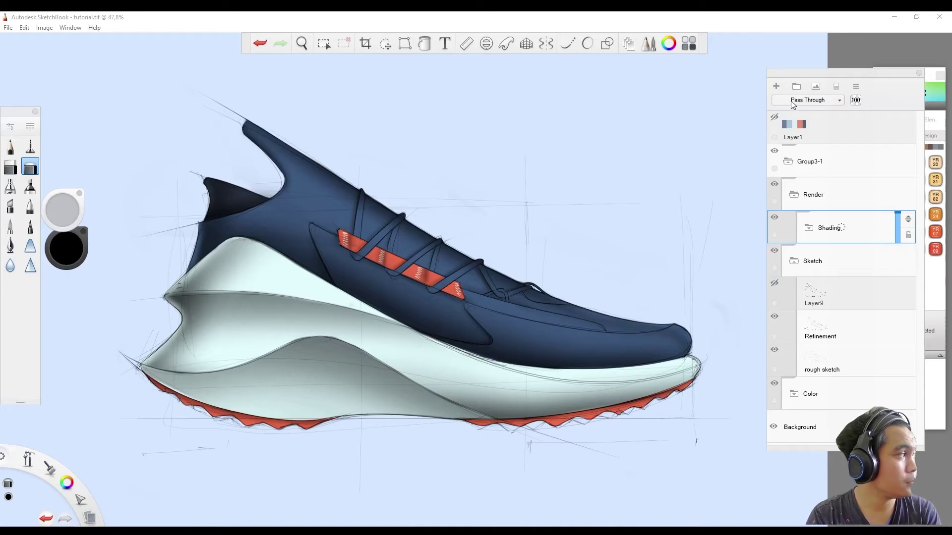
{"action": "left_click", "coordinate": [796, 87]}
{"action": "type", "text": "High"}
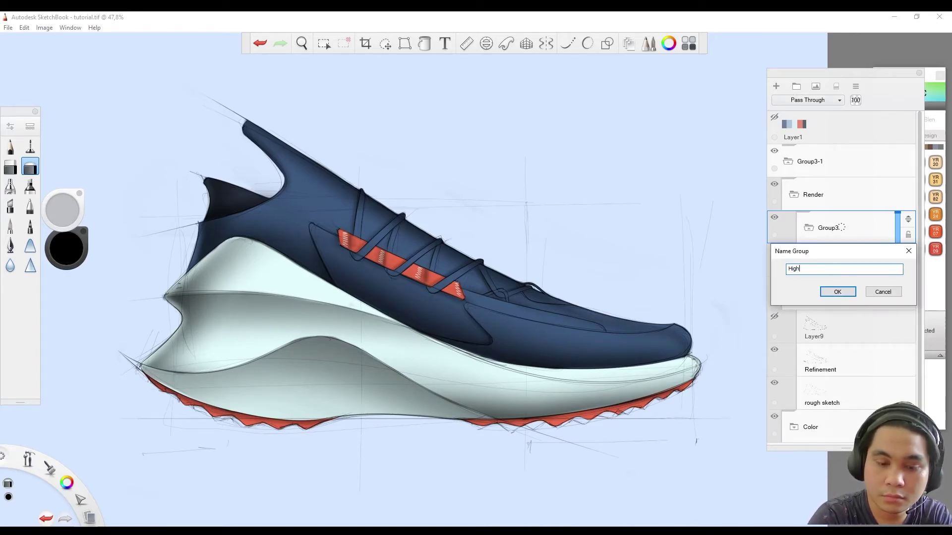
{"action": "type", "text": "light"}
{"action": "key", "text": "Return"}
Airbrush a soft white highlight along the collar opening's curve down to the heel on a new layer in the Highlight group
{"action": "key", "text": "ctrl+l"}
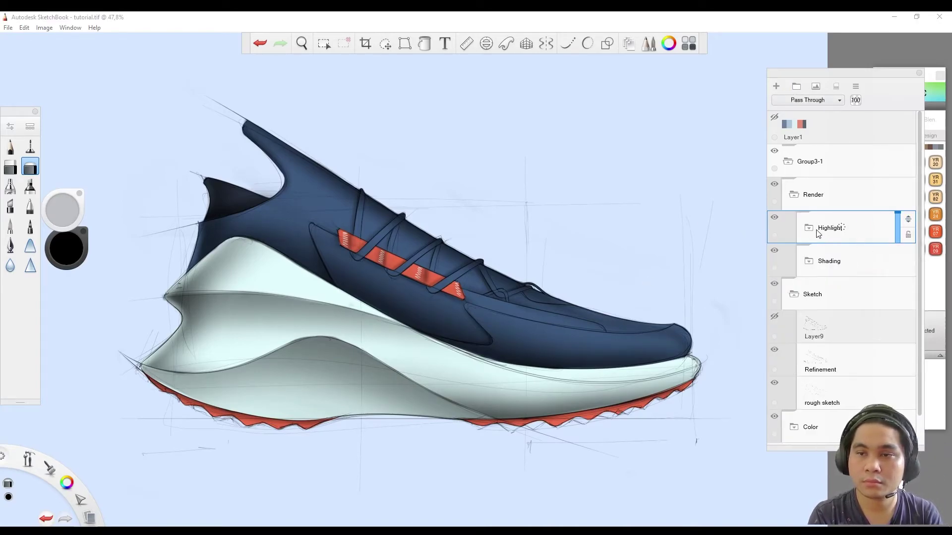
{"action": "key", "text": "space"}
{"action": "mouse_move", "coordinate": [377, 364]}
{"action": "left_mouse_down"}
{"action": "mouse_move", "coordinate": [238, 361]}
{"action": "mouse_move", "coordinate": [285, 281]}
{"action": "left_mouse_up"}
{"action": "mouse_move", "coordinate": [188, 267]}
{"action": "left_mouse_down"}
{"action": "mouse_move", "coordinate": [360, 217]}
{"action": "mouse_move", "coordinate": [245, 263]}
{"action": "mouse_move", "coordinate": [331, 273]}
{"action": "left_mouse_up"}
{"action": "left_click", "coordinate": [15, 192]}
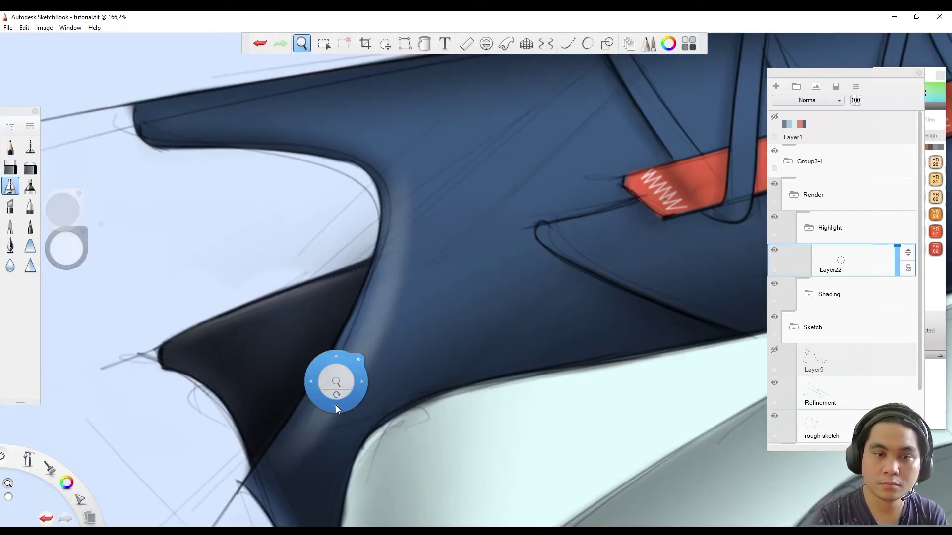
Soften the white collar highlight with a resized soft eraser and add a second highlight layer
{"action": "key", "text": "x"}
{"action": "key", "text": "ctrl+shift+n"}
{"action": "left_click_drag", "start_coordinate": [331, 409], "coordinate": [555, 238]}
{"action": "left_click", "coordinate": [29, 167]}
{"action": "left_click_drag", "start_coordinate": [62, 209], "coordinate": [67, 206]}
{"action": "mouse_move", "coordinate": [342, 411]}
{"action": "left_mouse_down"}
{"action": "mouse_move", "coordinate": [446, 307]}
{"action": "mouse_move", "coordinate": [560, 243]}
{"action": "left_mouse_up"}
{"action": "left_click_drag", "start_coordinate": [64, 208], "coordinate": [69, 206]}
Draw a thin white highlight along the side panel's upper rear edge and trim it with the hard eraser
{"action": "key", "text": "space"}
{"action": "mouse_move", "coordinate": [479, 277]}
{"action": "left_mouse_down"}
{"action": "mouse_move", "coordinate": [395, 399]}
{"action": "mouse_move", "coordinate": [601, 325]}
{"action": "mouse_move", "coordinate": [390, 361]}
{"action": "mouse_move", "coordinate": [365, 335]}
{"action": "mouse_move", "coordinate": [321, 328]}
{"action": "left_mouse_up"}
{"action": "key", "text": "e"}
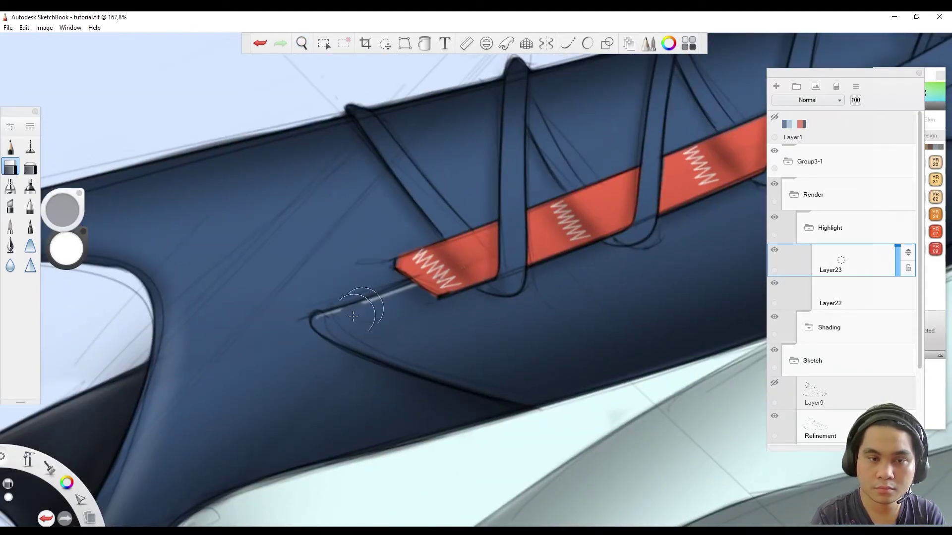
Draw a white highlight along the red strip's top edge, erase it where the laces cross, and switch to softening it
{"action": "key", "text": "space"}
{"action": "left_click_drag", "start_coordinate": [451, 268], "coordinate": [401, 268]}
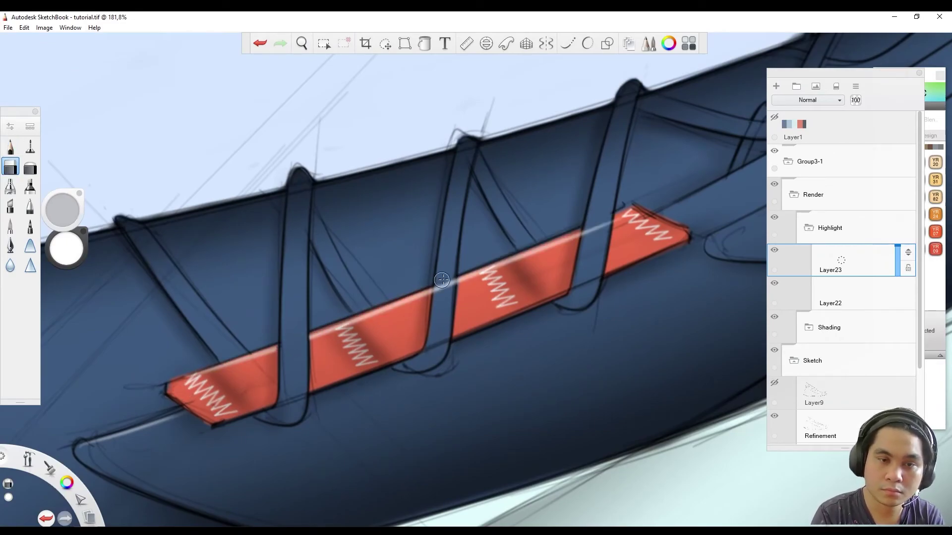
{"action": "scroll", "coordinate": [204, 269], "scroll_direction": "down", "scroll_amount": 5}
{"action": "key", "text": "e"}
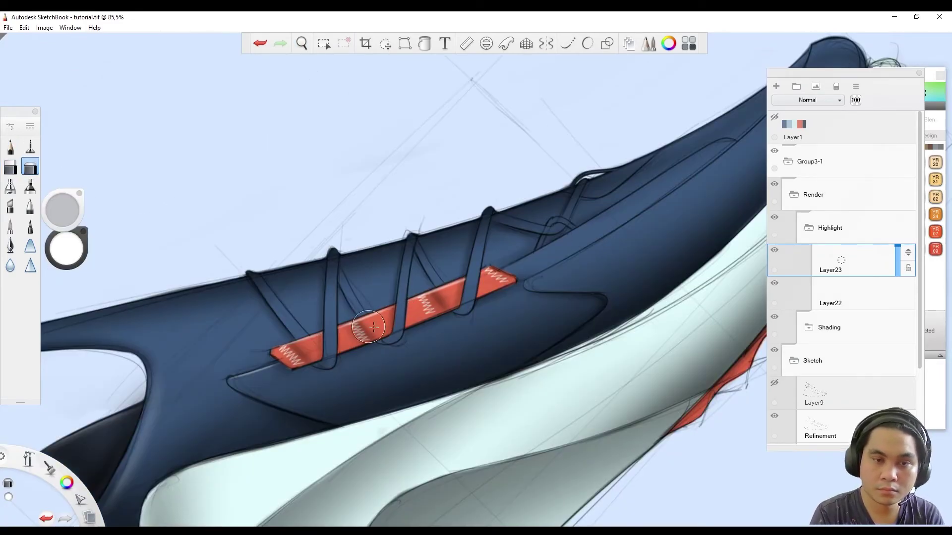
Draw a thin white highlight along the long lower seam of the toe strap and fade it with the soft eraser
{"action": "key", "text": "space"}
{"action": "left_click_drag", "start_coordinate": [313, 365], "coordinate": [207, 394]}
{"action": "key", "text": "e"}
{"action": "mouse_move", "coordinate": [388, 305]}
{"action": "left_mouse_down"}
{"action": "mouse_move", "coordinate": [241, 435]}
{"action": "mouse_move", "coordinate": [533, 261]}
{"action": "left_mouse_up"}
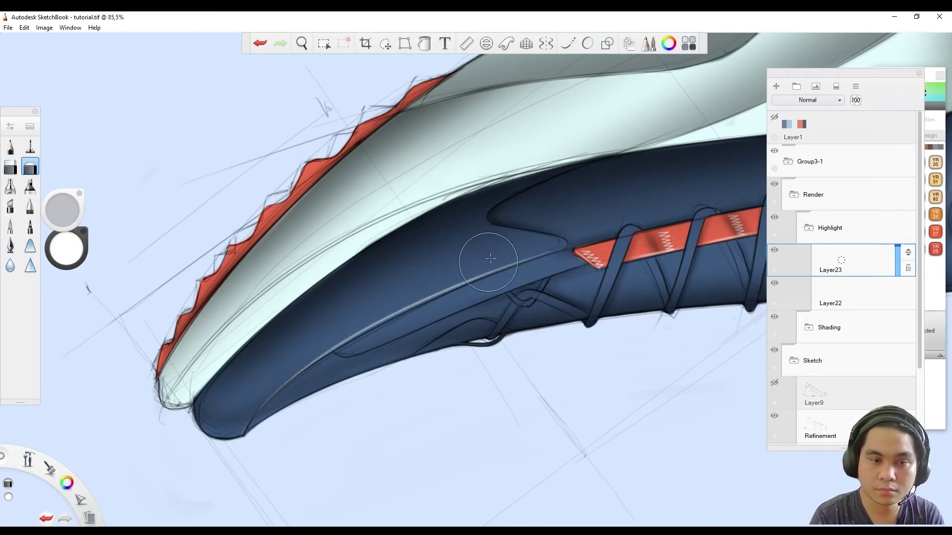
Draw a white highlight along the side panel's lower front edge, undoing a misplaced stroke
{"action": "key", "text": "e"}
{"action": "left_click_drag", "start_coordinate": [335, 426], "coordinate": [325, 351]}
{"action": "key", "text": "ctrl+z"}
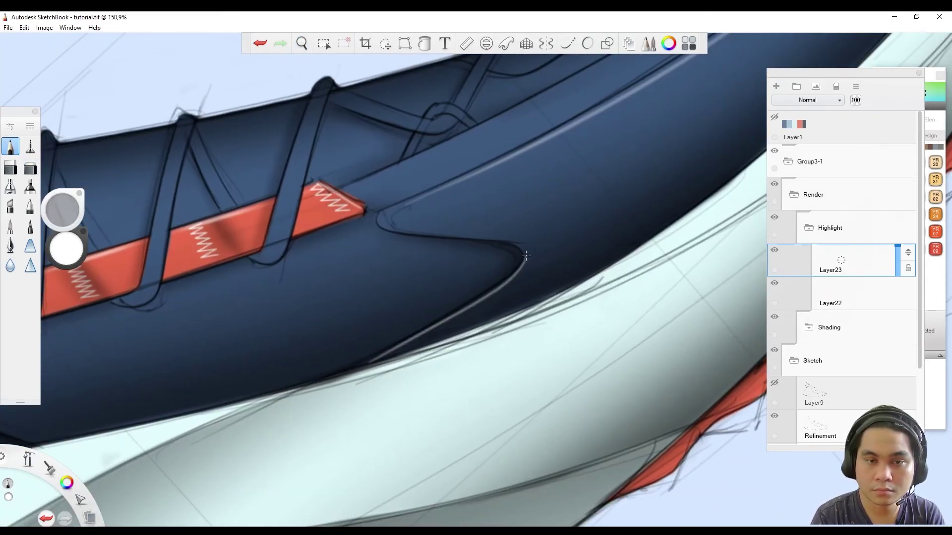
Draw a white highlight along the toe strap's lace-side seam and around its rounded front end
{"action": "mouse_move", "coordinate": [415, 323]}
{"action": "left_mouse_down"}
{"action": "mouse_move", "coordinate": [318, 407]}
{"action": "mouse_move", "coordinate": [64, 414]}
{"action": "mouse_move", "coordinate": [378, 337]}
{"action": "left_mouse_up"}
{"action": "key", "text": "e"}
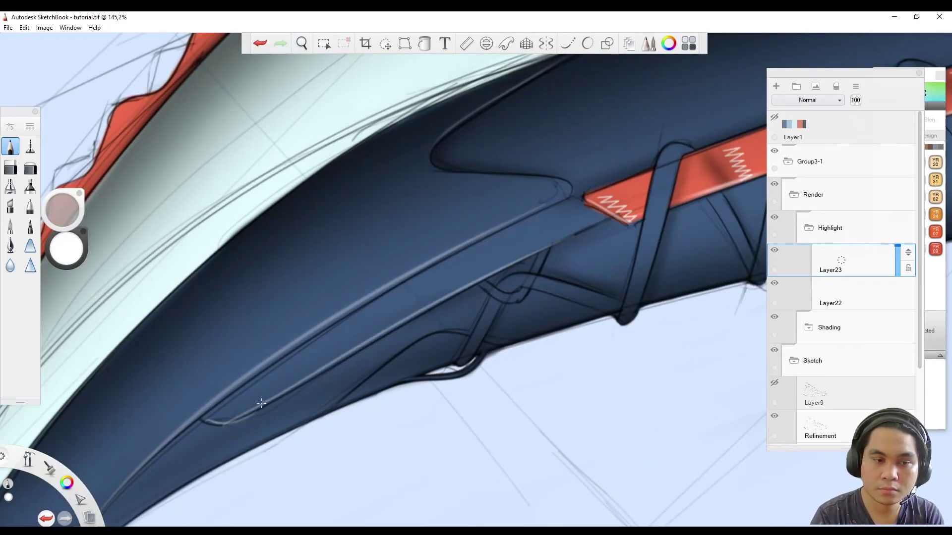
{"action": "key", "text": "e"}
{"action": "mouse_move", "coordinate": [364, 347]}
{"action": "left_mouse_down"}
{"action": "mouse_move", "coordinate": [397, 380]}
{"action": "mouse_move", "coordinate": [302, 351]}
{"action": "mouse_move", "coordinate": [367, 319]}
{"action": "mouse_move", "coordinate": [389, 276]}
{"action": "left_mouse_up"}
Draw thin white highlights along the foremost crossing lace and its curved loop near the toe, undoing and redoing strokes to refine them
{"action": "key", "text": "e"}
{"action": "scroll", "coordinate": [324, 365], "scroll_direction": "up", "scroll_amount": 10}
{"action": "key", "text": "ctrl+z"}
{"action": "key", "text": "ctrl+y"}
{"action": "key", "text": "ctrl+z"}
{"action": "key", "text": "ctrl+y"}
{"action": "mouse_move", "coordinate": [90, 524]}
{"action": "left_mouse_down"}
{"action": "mouse_move", "coordinate": [376, 317]}
{"action": "mouse_move", "coordinate": [372, 304]}
{"action": "mouse_move", "coordinate": [349, 403]}
{"action": "mouse_move", "coordinate": [353, 385]}
{"action": "left_mouse_up"}
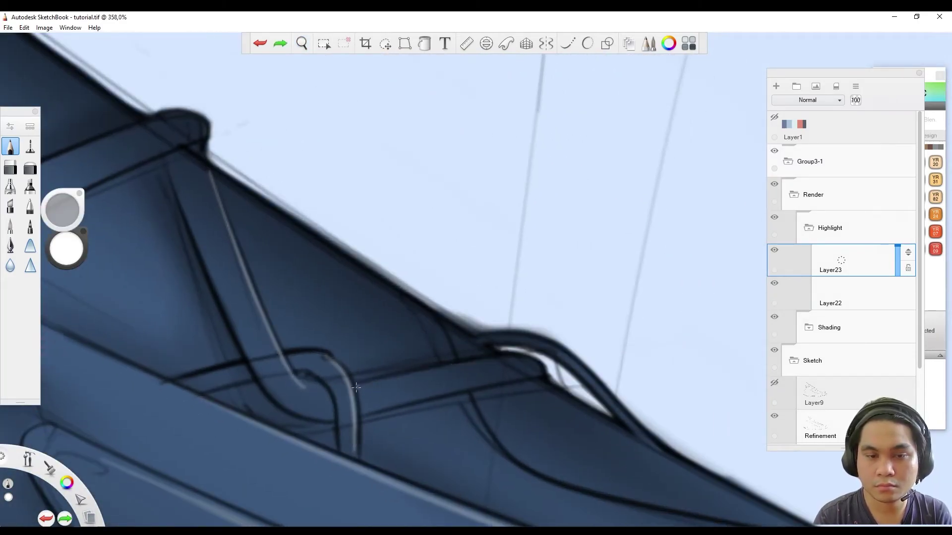
{"action": "key", "text": "ctrl+y"}
Draw thin white highlights along the edges of the remaining laces crossing the red strip, undoing and redoing strokes to judge them
{"action": "scroll", "coordinate": [354, 381], "scroll_direction": "down", "scroll_amount": 3}
{"action": "mouse_move", "coordinate": [418, 320]}
{"action": "left_mouse_down"}
{"action": "mouse_move", "coordinate": [319, 203]}
{"action": "mouse_move", "coordinate": [362, 249]}
{"action": "mouse_move", "coordinate": [298, 288]}
{"action": "mouse_move", "coordinate": [375, 309]}
{"action": "left_mouse_up"}
{"action": "key", "text": "ctrl+y"}
{"action": "key", "text": "ctrl+z"}
{"action": "key", "text": "ctrl+y"}
{"action": "key", "text": "ctrl+z"}
{"action": "key", "text": "ctrl+y"}
{"action": "key", "text": "ctrl+z"}
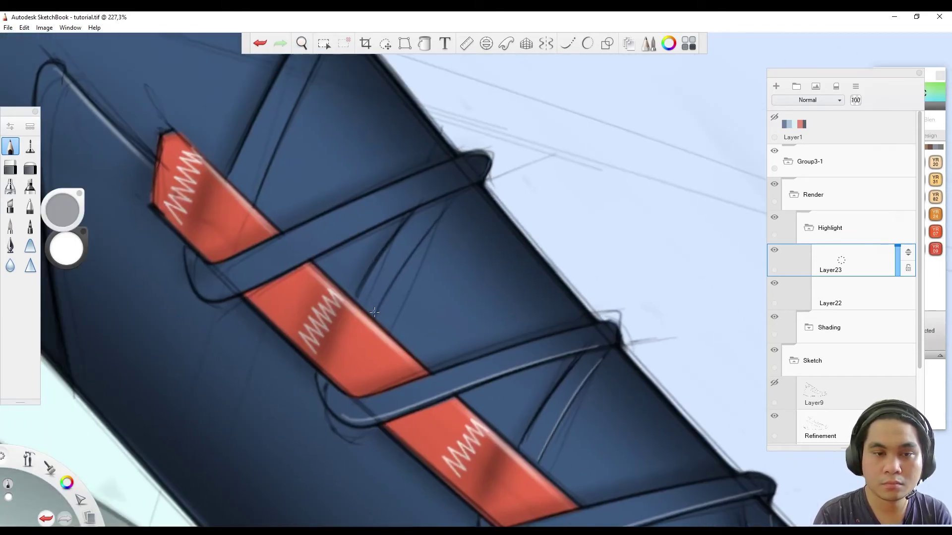
{"action": "key", "text": "ctrl+y"}
{"action": "mouse_move", "coordinate": [447, 199]}
{"action": "left_mouse_down"}
{"action": "mouse_move", "coordinate": [306, 356]}
{"action": "mouse_move", "coordinate": [377, 258]}
{"action": "left_mouse_up"}
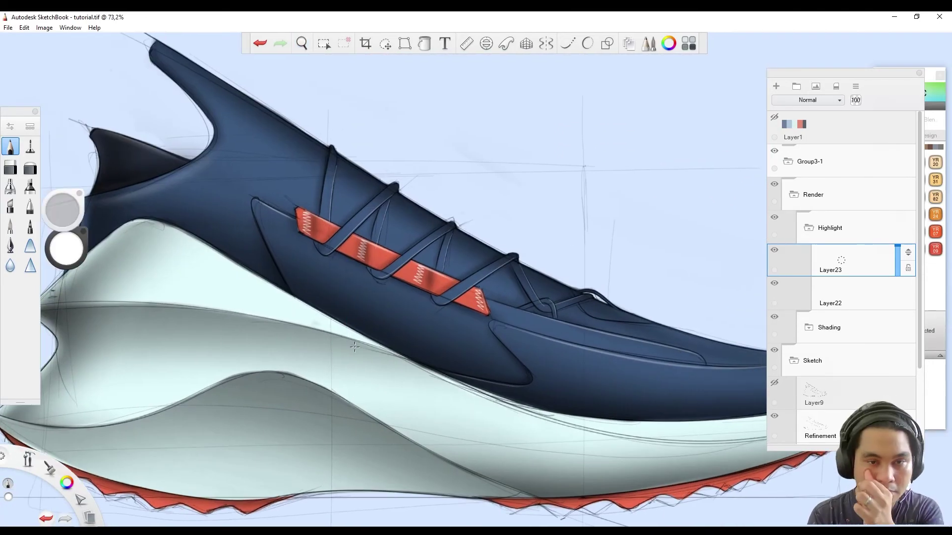
Merge the lace highlight layer into Layer22 and add a new layer in the Highlight group for airbrushing
{"action": "key", "text": "ctrl+e"}
{"action": "left_click", "coordinate": [776, 87]}
{"action": "left_click", "coordinate": [9, 186]}
Airbrush soft white glossy highlights across the red strip's segments and erase the spill over the neighbouring laces and upper
{"action": "left_click_drag", "start_coordinate": [376, 309], "coordinate": [64, 203]}
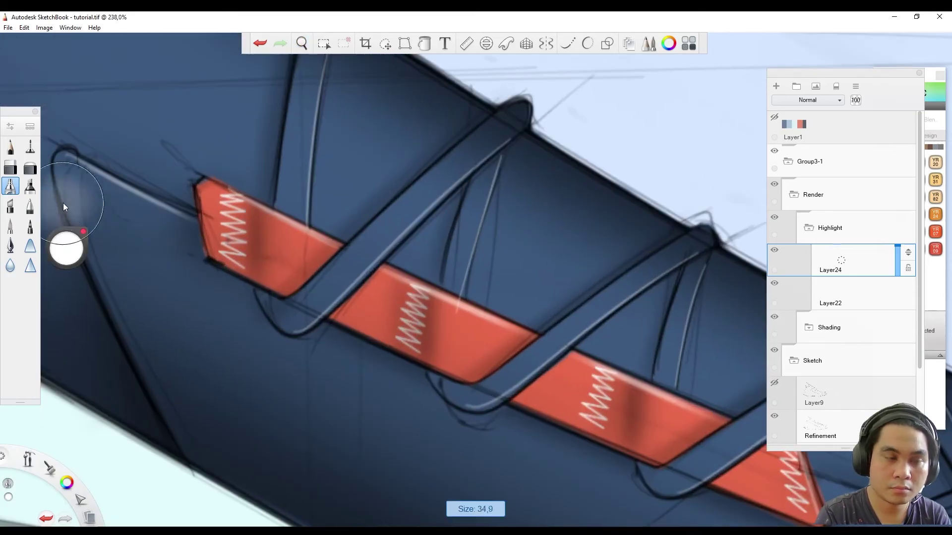
{"action": "mouse_move", "coordinate": [470, 317]}
{"action": "left_mouse_down"}
{"action": "mouse_move", "coordinate": [351, 257]}
{"action": "mouse_move", "coordinate": [339, 471]}
{"action": "mouse_move", "coordinate": [346, 246]}
{"action": "left_mouse_up"}
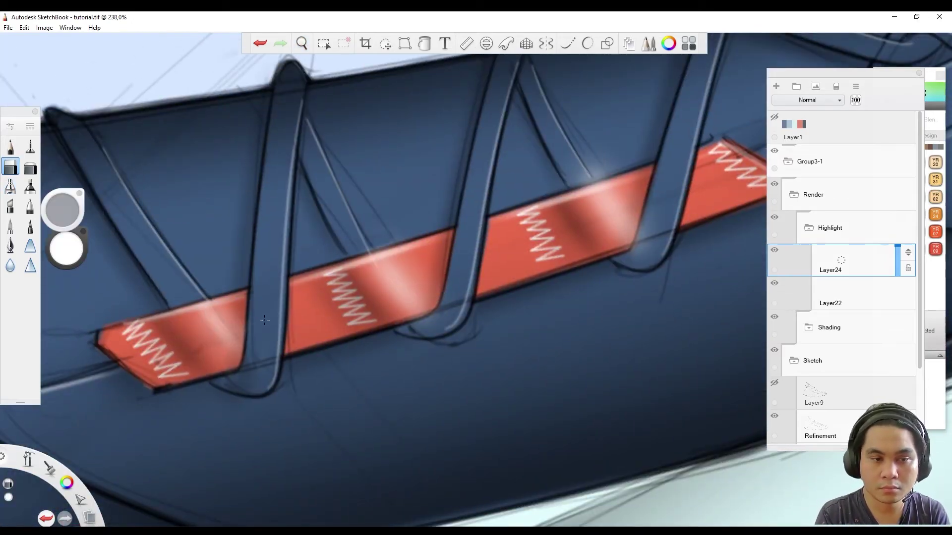
{"action": "left_click_drag", "start_coordinate": [430, 319], "coordinate": [392, 268]}
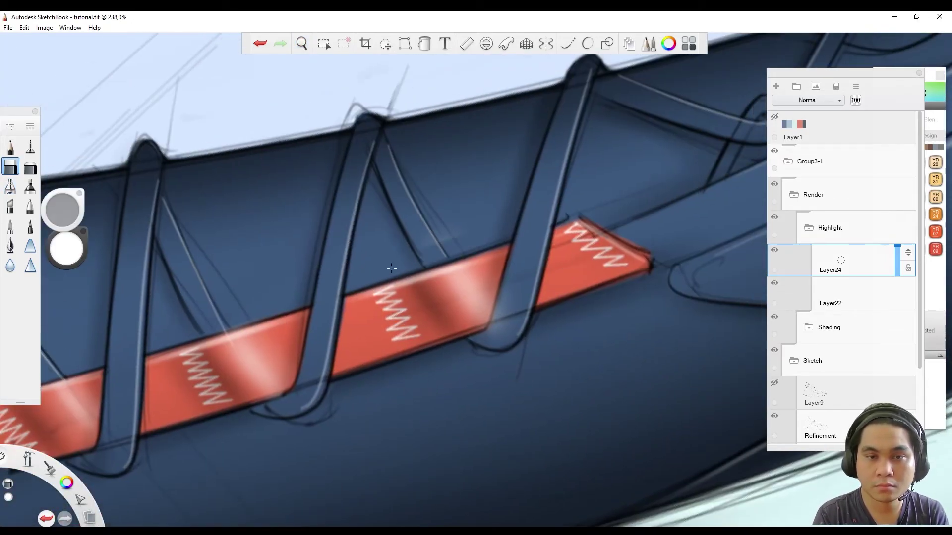
{"action": "key", "text": "f"}
{"action": "key", "text": "e"}
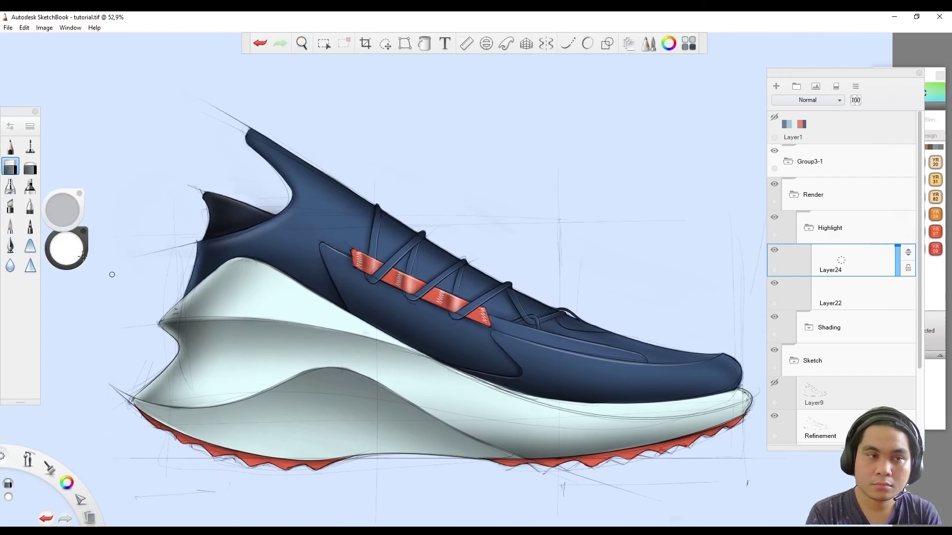
Airbrush a soft white highlight on the blue upper's heel area around the collar and trim its edges with the eraser
{"action": "left_click_drag", "start_coordinate": [404, 347], "coordinate": [325, 383]}
{"action": "key", "text": "e"}
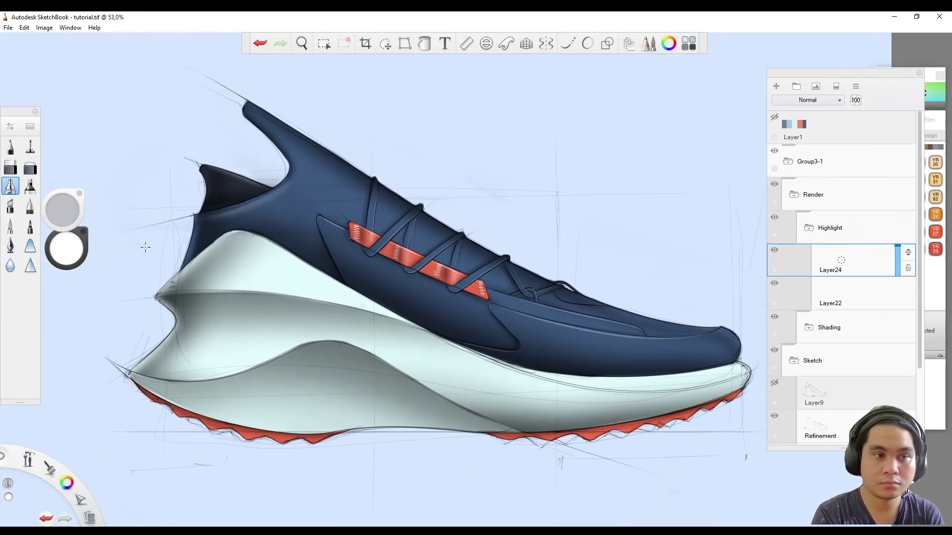
{"action": "scroll", "coordinate": [59, 206], "scroll_direction": "up", "scroll_amount": 3}
{"action": "mouse_move", "coordinate": [365, 342]}
{"action": "left_mouse_down"}
{"action": "mouse_move", "coordinate": [377, 349]}
{"action": "mouse_move", "coordinate": [394, 316]}
{"action": "left_mouse_up"}
{"action": "scroll", "coordinate": [52, 181], "scroll_direction": "up", "scroll_amount": 2}
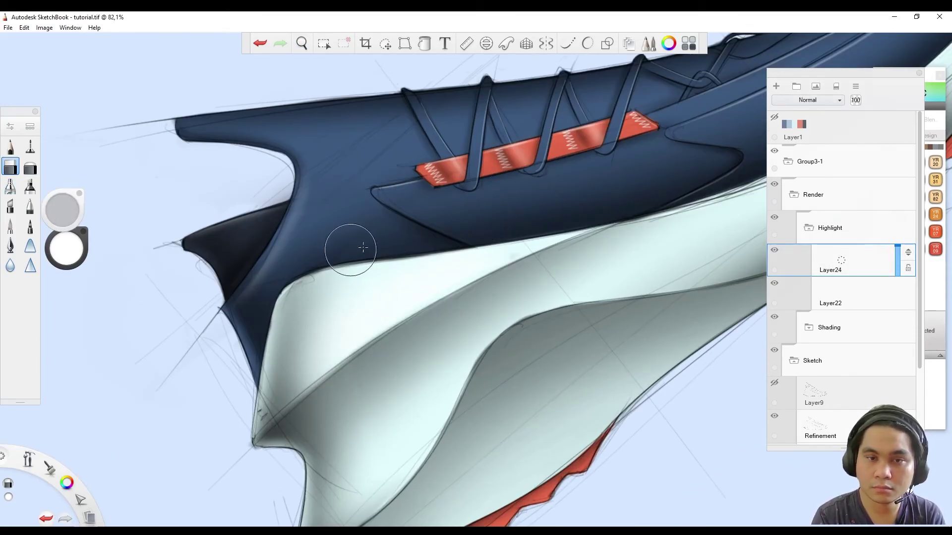
{"action": "left_click_drag", "start_coordinate": [435, 346], "coordinate": [406, 362]}
Airbrush broad white highlights on the pale midsole with a brush of about 139, undo a misplaced stroke, and fade them with the soft eraser
{"action": "key", "text": "e"}
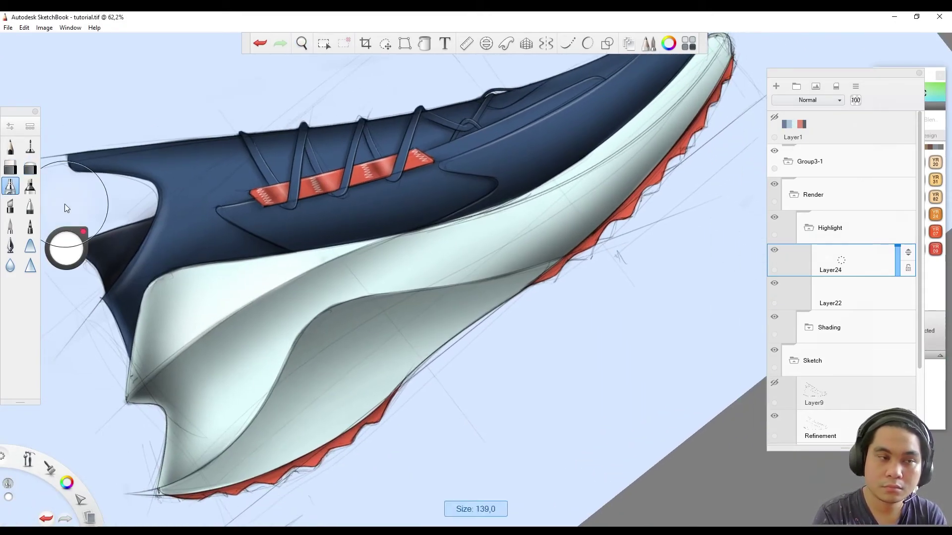
{"action": "left_click_drag", "start_coordinate": [153, 270], "coordinate": [202, 162]}
{"action": "key", "text": "e"}
{"action": "key", "text": "ctrl+z"}
{"action": "mouse_move", "coordinate": [420, 260]}
{"action": "left_mouse_down"}
{"action": "mouse_move", "coordinate": [346, 361]}
{"action": "mouse_move", "coordinate": [293, 403]}
{"action": "mouse_move", "coordinate": [237, 422]}
{"action": "left_mouse_up"}
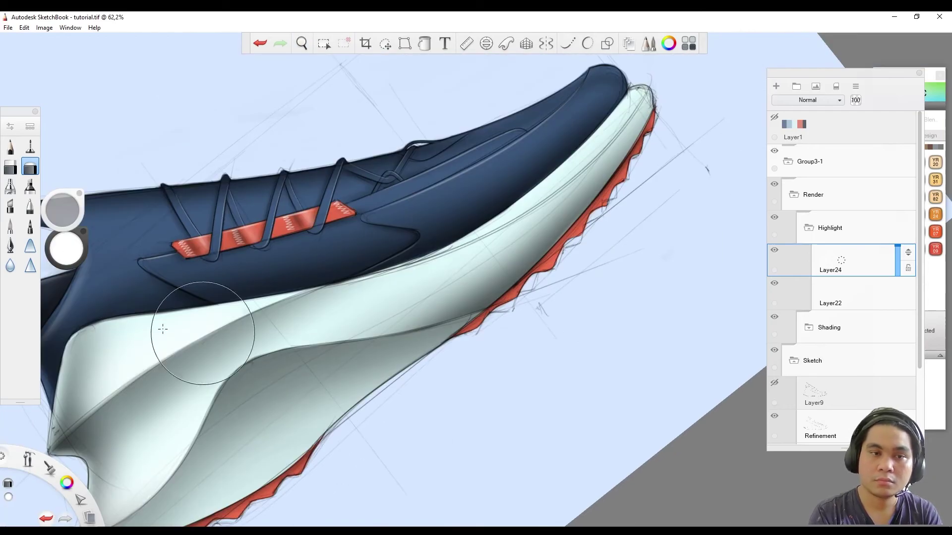
{"action": "left_click", "coordinate": [10, 186]}
{"action": "key", "text": "e"}
{"action": "key", "text": "space"}
{"action": "mouse_move", "coordinate": [360, 345]}
{"action": "left_mouse_down"}
{"action": "mouse_move", "coordinate": [384, 417]}
{"action": "mouse_move", "coordinate": [340, 356]}
{"action": "mouse_move", "coordinate": [319, 367]}
{"action": "mouse_move", "coordinate": [322, 445]}
{"action": "left_mouse_up"}
{"action": "key", "text": "space"}
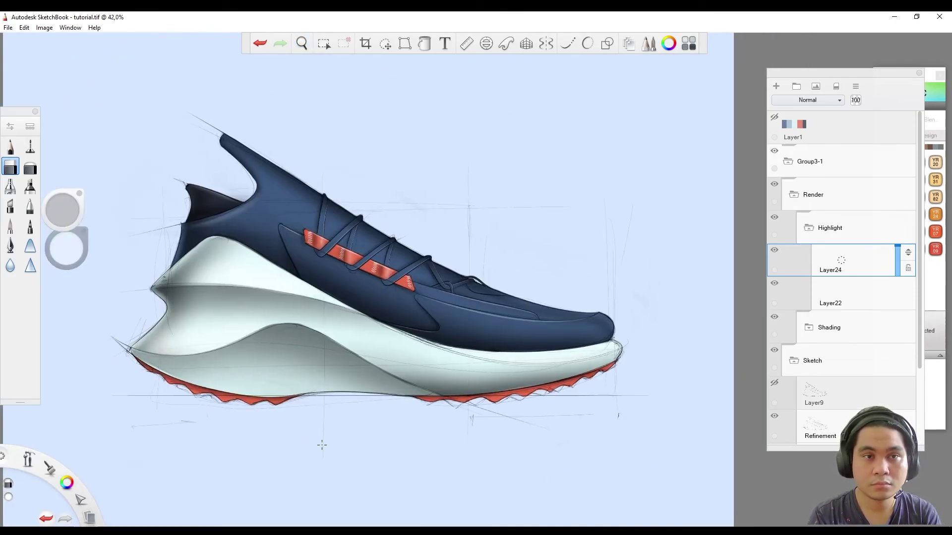
Lighten the black shading of the blue upper on Layer17 with the soft eraser
{"action": "left_click", "coordinate": [30, 168]}
{"action": "key", "text": "space"}
{"action": "mouse_move", "coordinate": [377, 278]}
{"action": "left_mouse_down"}
{"action": "mouse_move", "coordinate": [425, 239]}
{"action": "mouse_move", "coordinate": [446, 278]}
{"action": "left_mouse_up"}
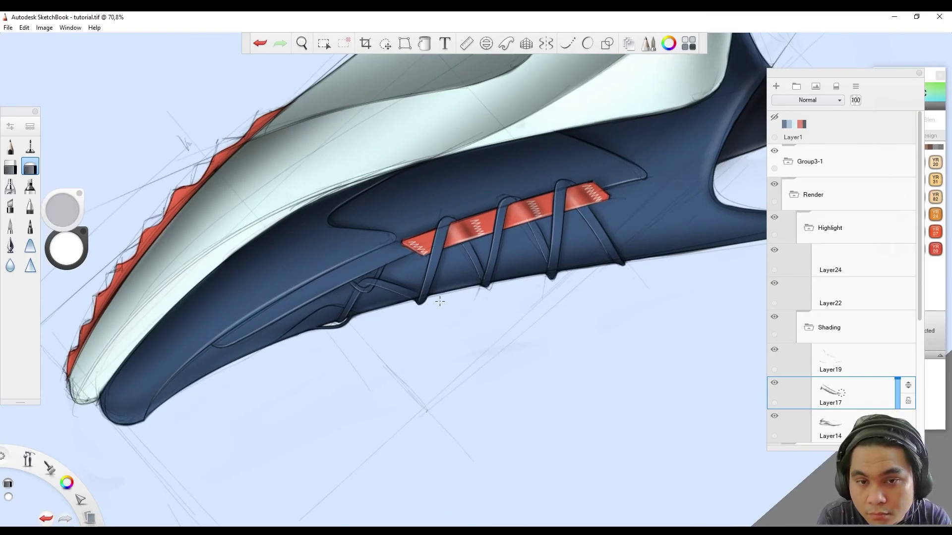
{"action": "left_click_drag", "start_coordinate": [575, 272], "coordinate": [398, 290]}
{"action": "key", "text": "space"}
{"action": "left_click", "coordinate": [379, 317]}
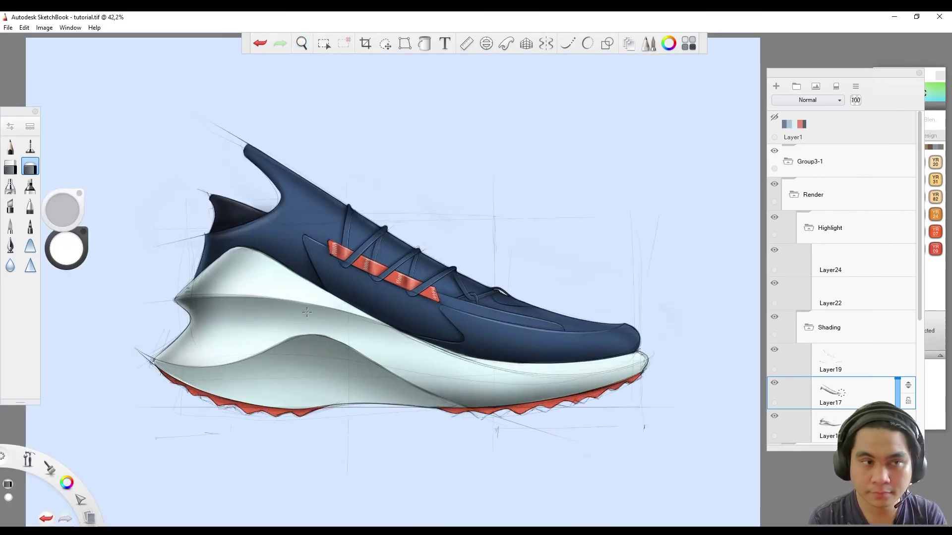
Add a new layer in the Highlight group and airbrush soft white highlights on the blue toe area, undoing misplaced strokes
{"action": "key", "text": "ctrl+shift+n"}
{"action": "key", "text": "space"}
{"action": "left_click_drag", "start_coordinate": [500, 258], "coordinate": [326, 328]}
{"action": "left_click_drag", "start_coordinate": [62, 209], "coordinate": [70, 208]}
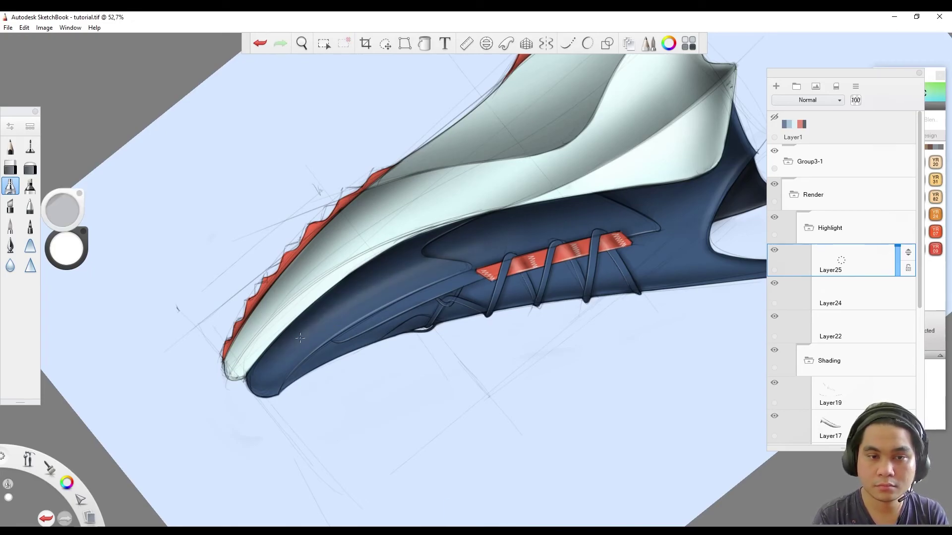
{"action": "key", "text": "ctrl+z"}
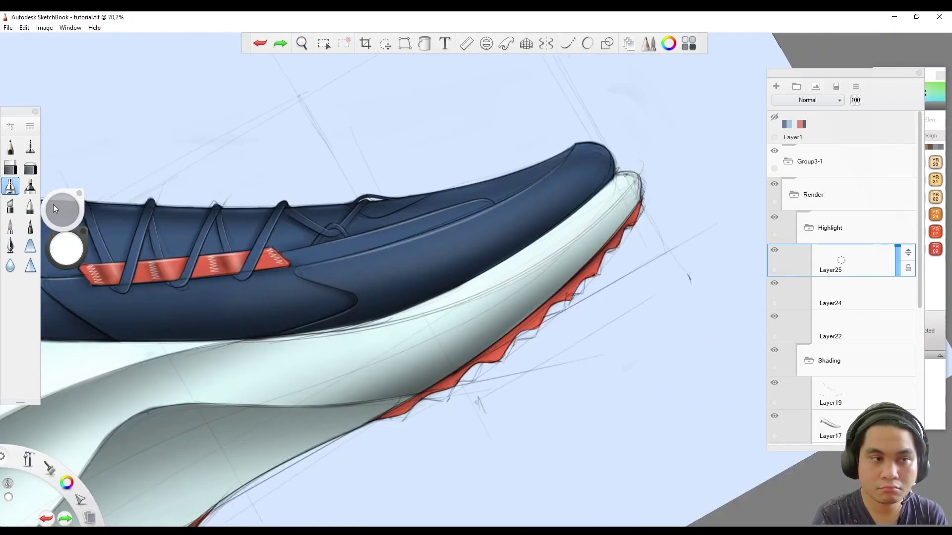
{"action": "mouse_move", "coordinate": [513, 215]}
{"action": "left_mouse_down"}
{"action": "mouse_move", "coordinate": [470, 229]}
{"action": "mouse_move", "coordinate": [509, 220]}
{"action": "mouse_move", "coordinate": [459, 219]}
{"action": "mouse_move", "coordinate": [385, 241]}
{"action": "left_mouse_up"}
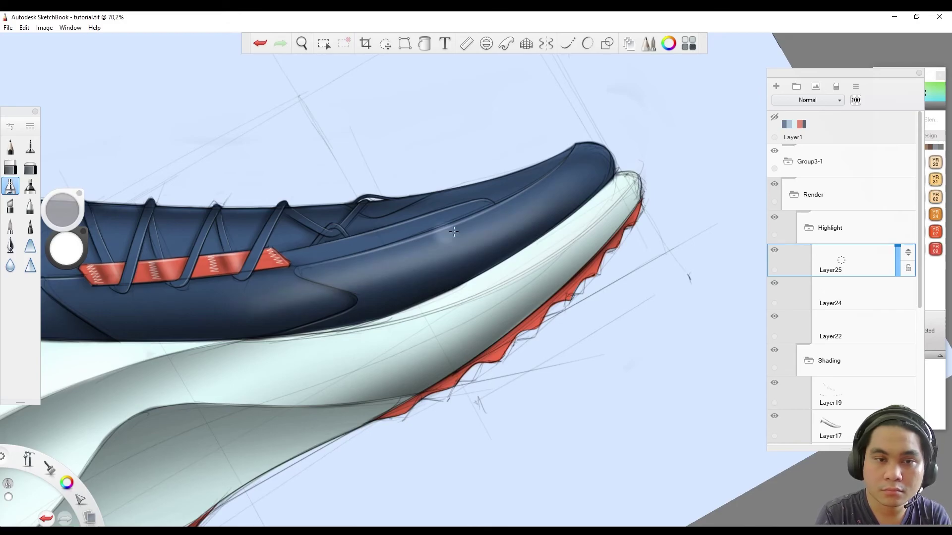
{"action": "left_click_drag", "start_coordinate": [156, 297], "coordinate": [493, 294]}
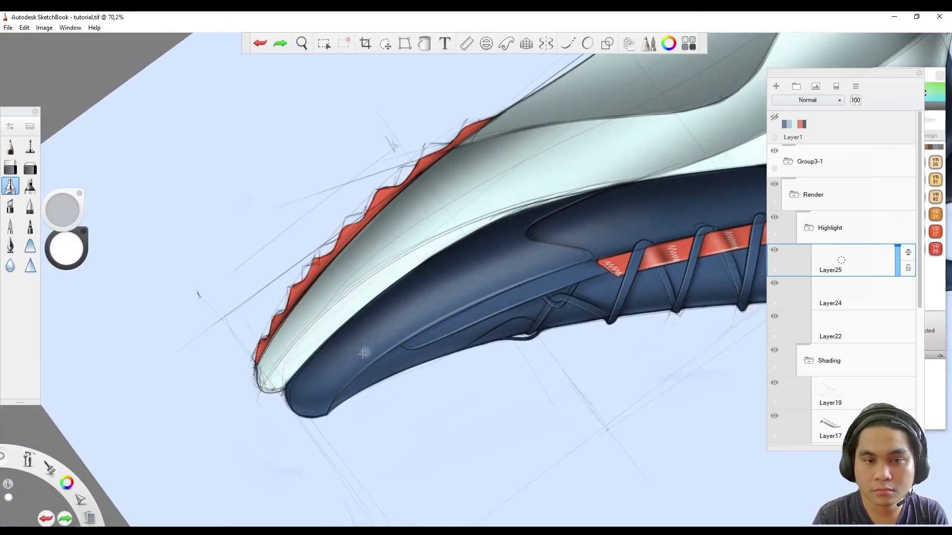
Blend the toe highlight into the blue upper with the soft eraser
{"action": "left_click", "coordinate": [394, 394]}
{"action": "scroll", "coordinate": [395, 395], "scroll_direction": "up", "scroll_amount": 3}
{"action": "left_click", "coordinate": [30, 168]}
{"action": "left_click_drag", "start_coordinate": [63, 209], "coordinate": [68, 215]}
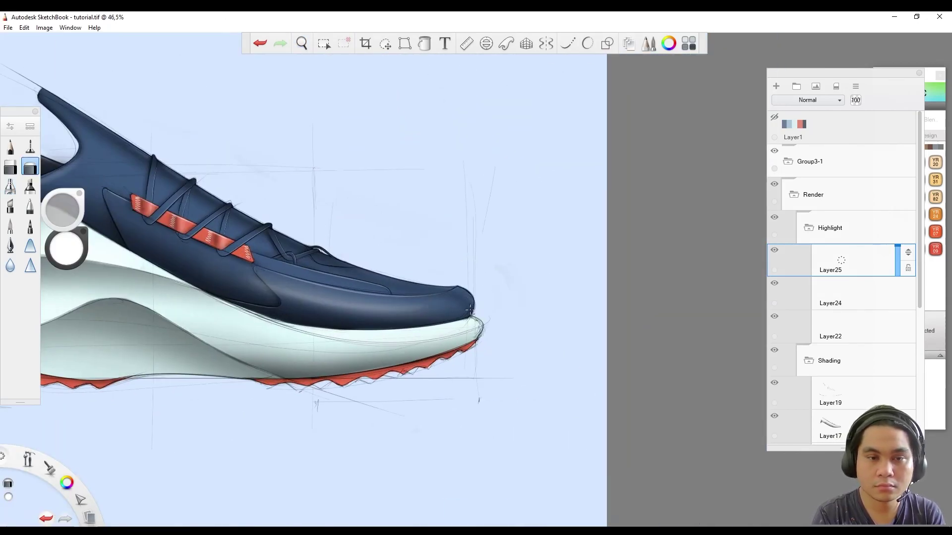
{"action": "left_click_drag", "start_coordinate": [355, 369], "coordinate": [389, 384]}
{"action": "left_click", "coordinate": [390, 383]}
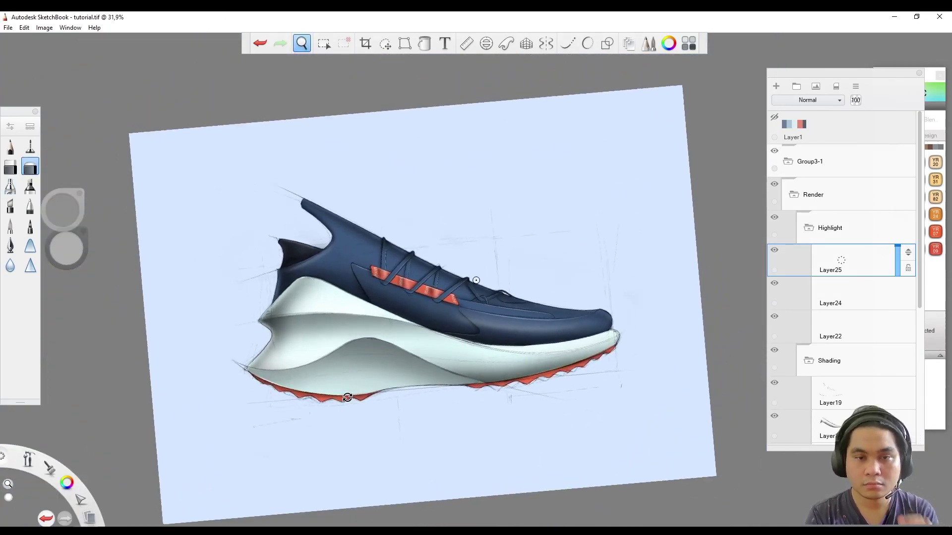
Add a layer at the bottom of the Shading group, below Layer14, and place a horizontal ruler just beneath the outsole
{"action": "mouse_move", "coordinate": [512, 356]}
{"action": "left_mouse_down"}
{"action": "mouse_move", "coordinate": [361, 393]}
{"action": "mouse_move", "coordinate": [391, 390]}
{"action": "mouse_move", "coordinate": [377, 376]}
{"action": "mouse_move", "coordinate": [244, 347]}
{"action": "mouse_move", "coordinate": [727, 285]}
{"action": "left_mouse_up"}
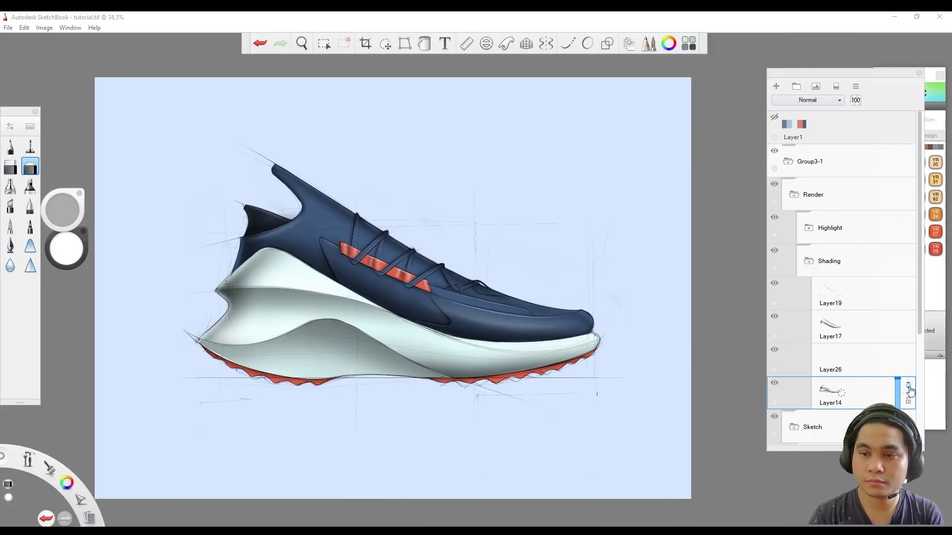
{"action": "left_click", "coordinate": [466, 43]}
{"action": "left_click_drag", "start_coordinate": [550, 361], "coordinate": [485, 382]}
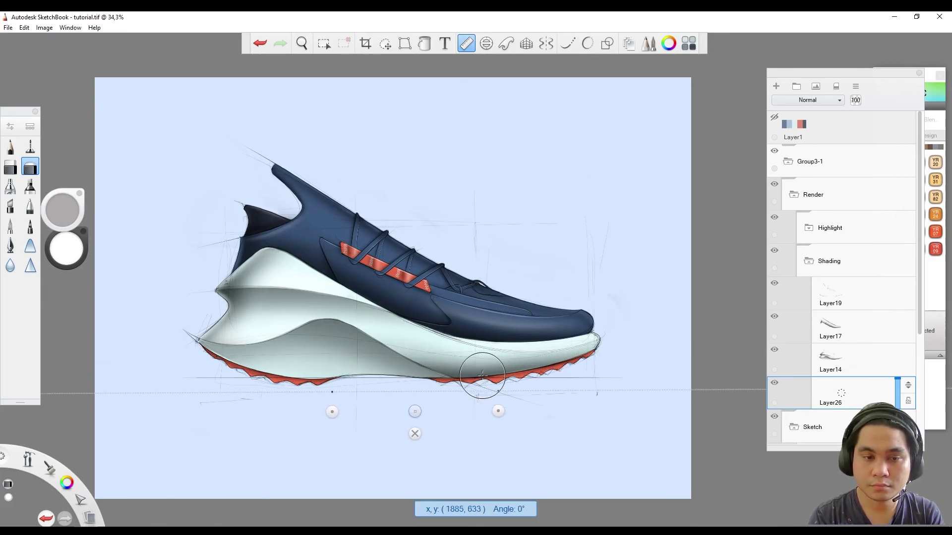
Set the brush colour to black and airbrush a soft horizontal ground shadow beneath the outsole along the ruler
{"action": "left_click_drag", "start_coordinate": [59, 243], "coordinate": [60, 270]}
{"action": "left_click_drag", "start_coordinate": [415, 408], "coordinate": [414, 406]}
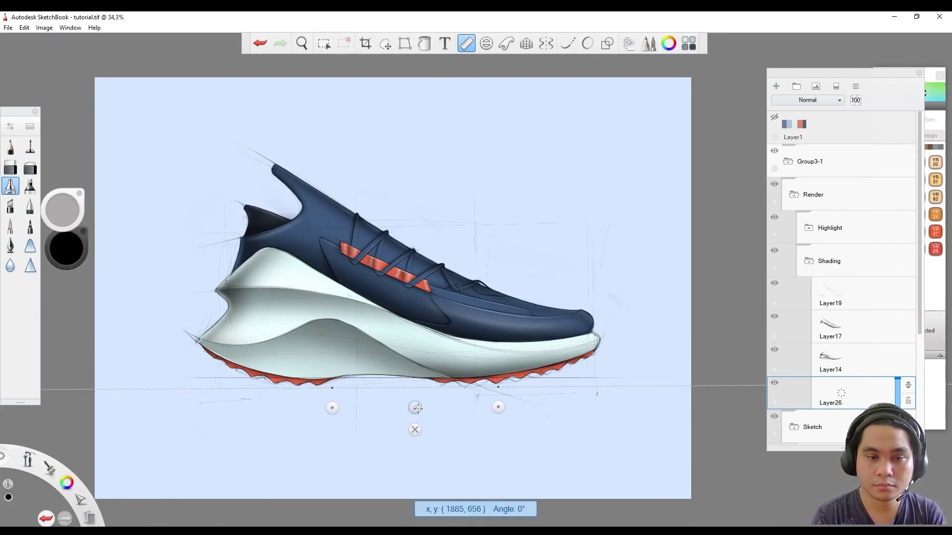
{"action": "mouse_move", "coordinate": [294, 388]}
{"action": "left_mouse_down"}
{"action": "mouse_move", "coordinate": [639, 357]}
{"action": "mouse_move", "coordinate": [504, 378]}
{"action": "mouse_move", "coordinate": [392, 375]}
{"action": "left_mouse_up"}
{"action": "key", "text": "space"}
{"action": "mouse_move", "coordinate": [330, 427]}
{"action": "left_mouse_down"}
{"action": "mouse_move", "coordinate": [329, 346]}
{"action": "mouse_move", "coordinate": [287, 383]}
{"action": "mouse_move", "coordinate": [329, 355]}
{"action": "mouse_move", "coordinate": [301, 353]}
{"action": "left_mouse_up"}
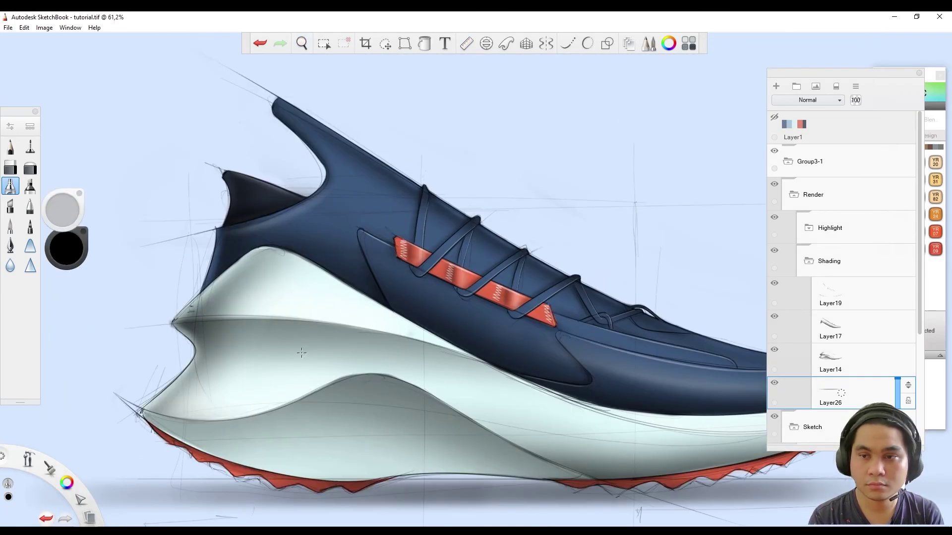
Airbrush black shading around the dark inner collar on Layer19, undoing a stroke and erasing the spill outside the outline
{"action": "left_click", "coordinate": [839, 329]}
{"action": "left_click", "coordinate": [838, 295]}
{"action": "key", "text": "space"}
{"action": "left_click_drag", "start_coordinate": [256, 319], "coordinate": [66, 209]}
{"action": "scroll", "coordinate": [321, 275], "scroll_direction": "up", "scroll_amount": 2}
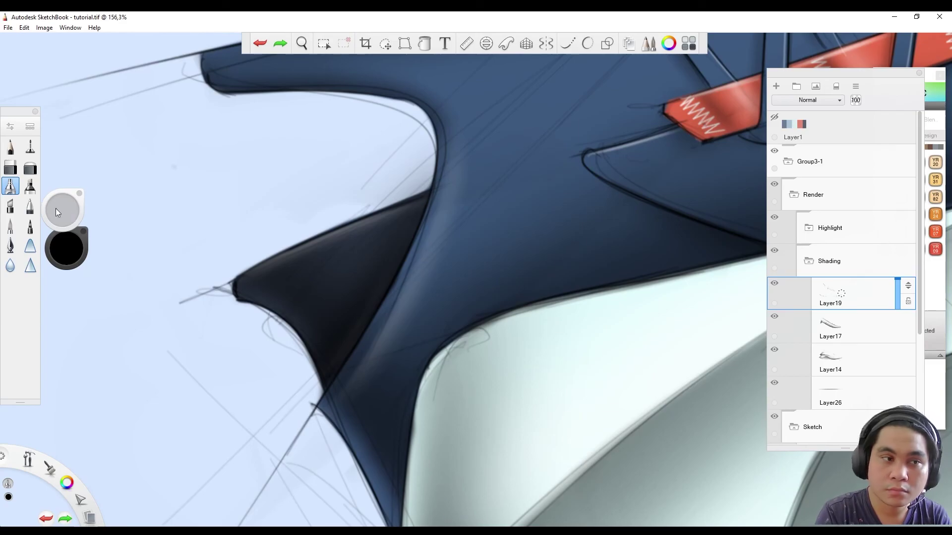
{"action": "key", "text": "e"}
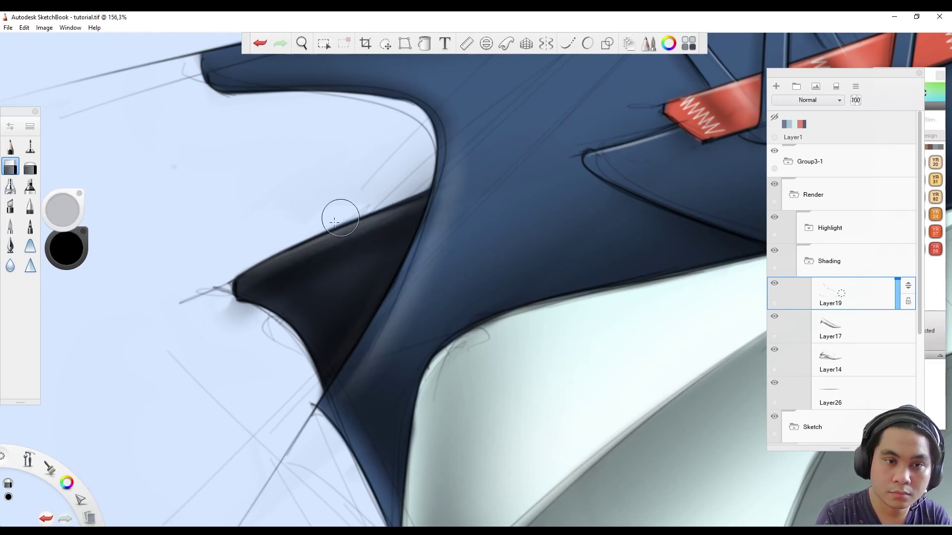
{"action": "scroll", "coordinate": [473, 173], "scroll_direction": "down", "scroll_amount": 6}
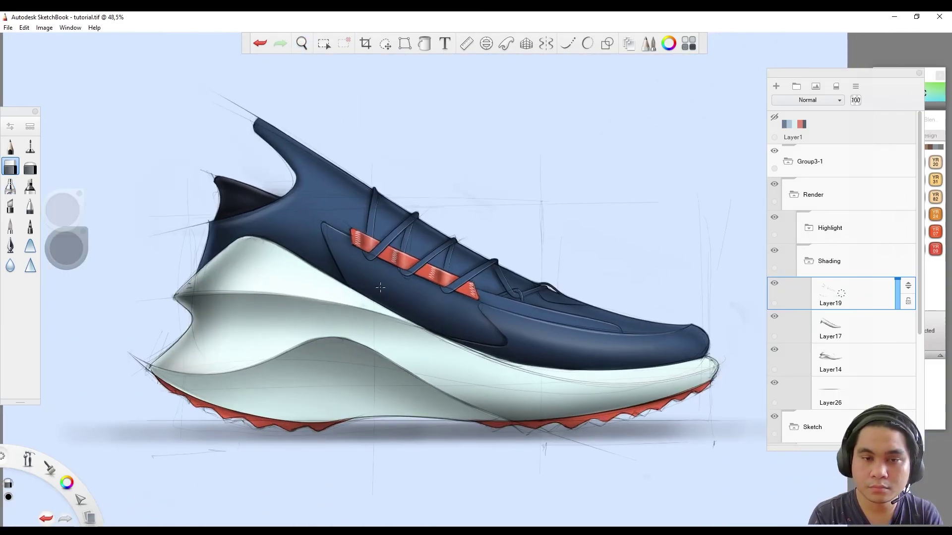
{"action": "key", "text": "space"}
{"action": "left_click_drag", "start_coordinate": [359, 340], "coordinate": [396, 376]}
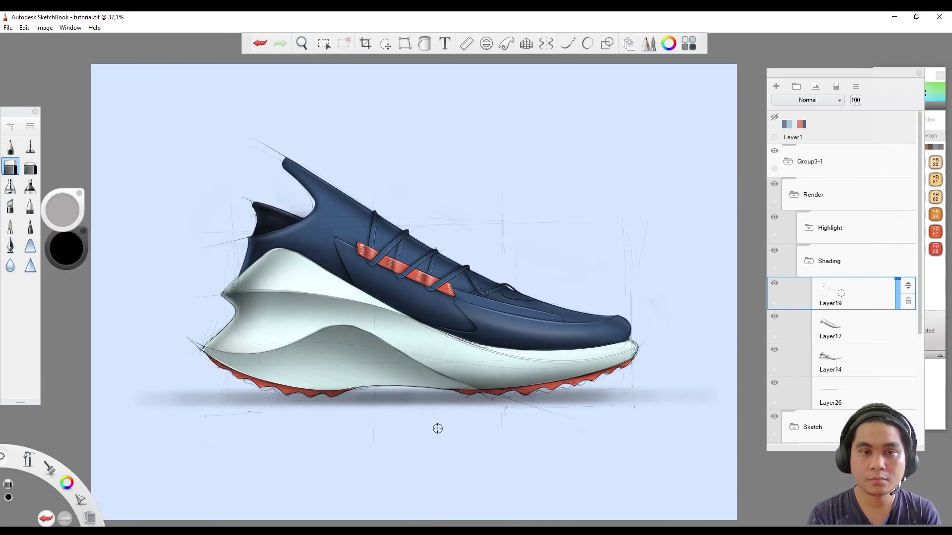